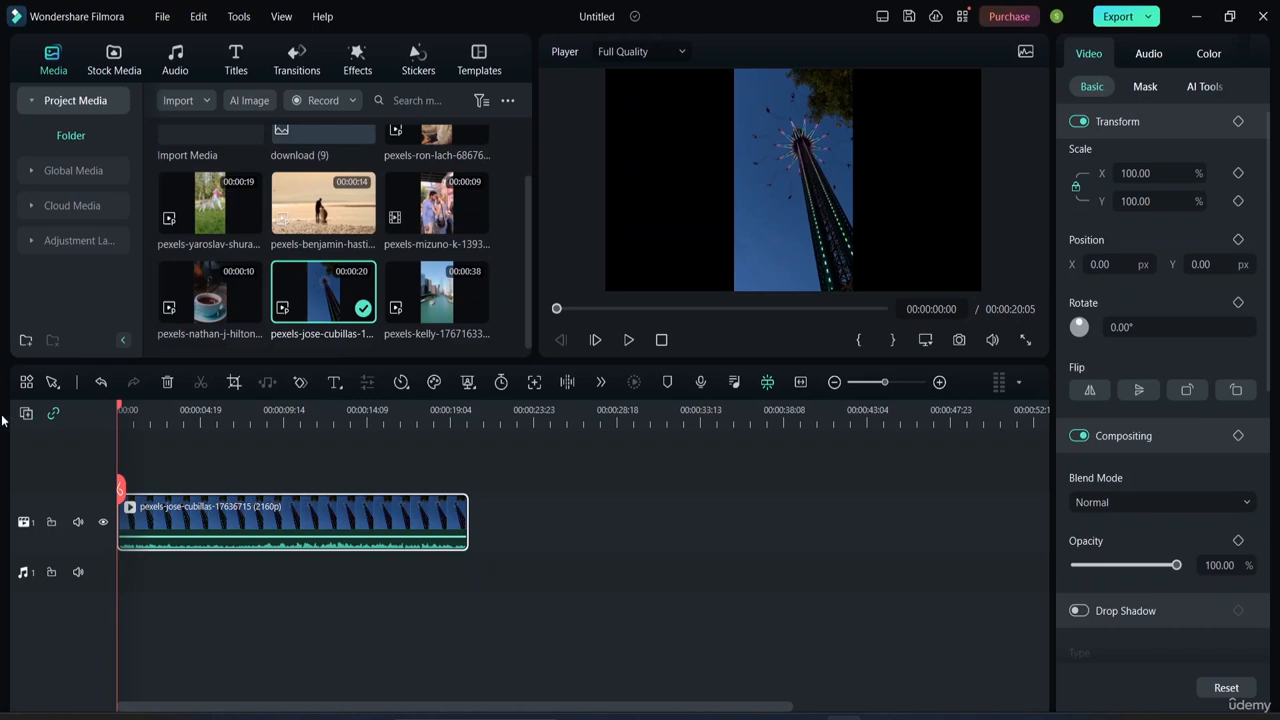
# Play the opening nine seconds of the video clip to hear its original sound.
pyautogui.click(26, 413)
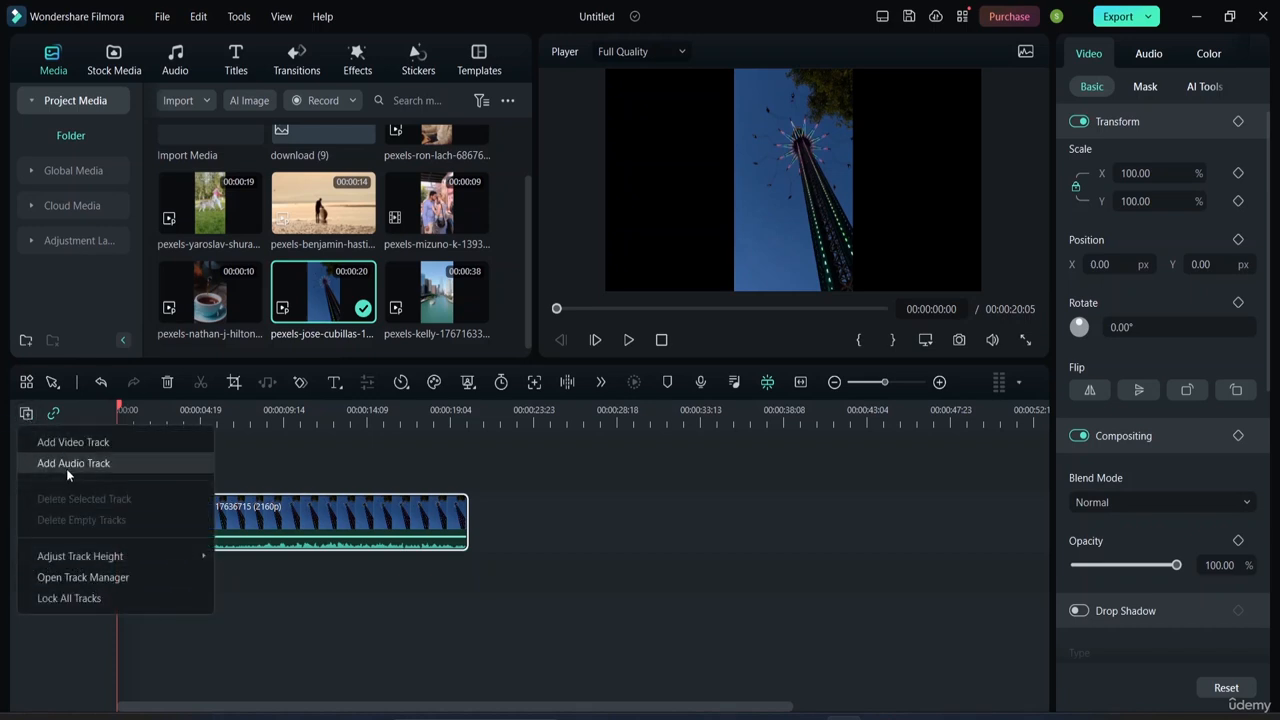
pyautogui.click(518, 527)
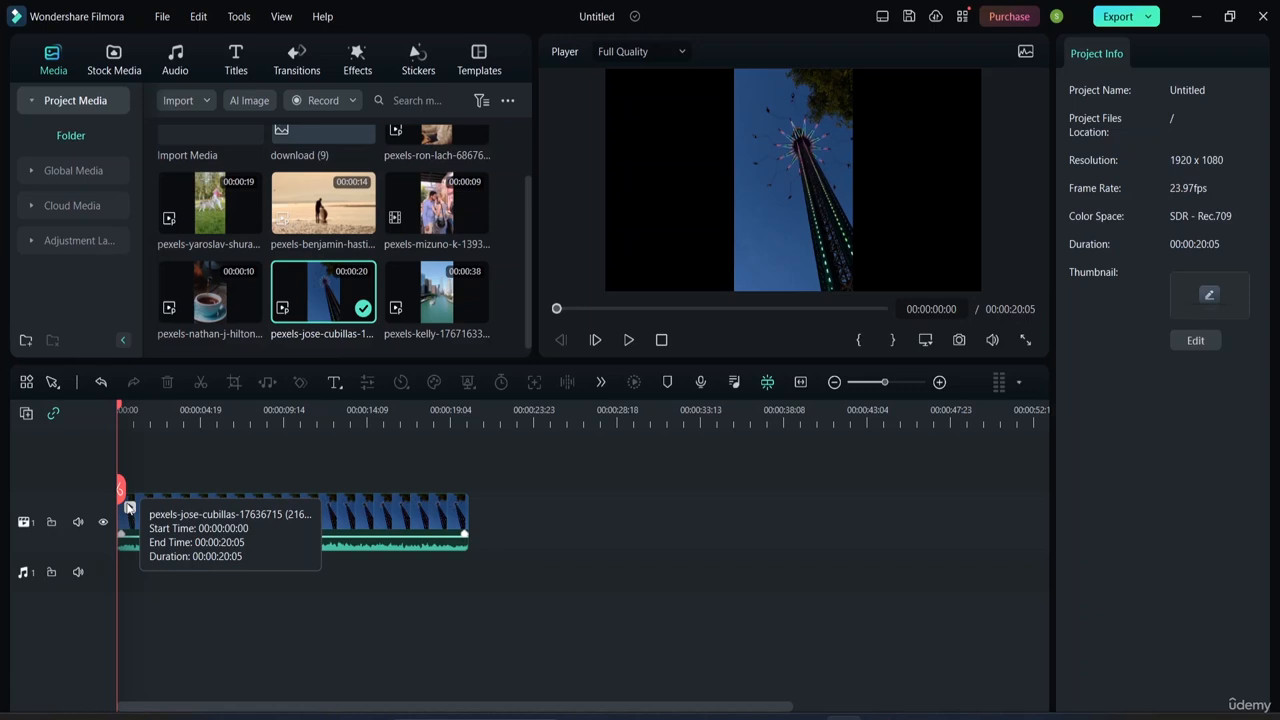
pyautogui.press('space')
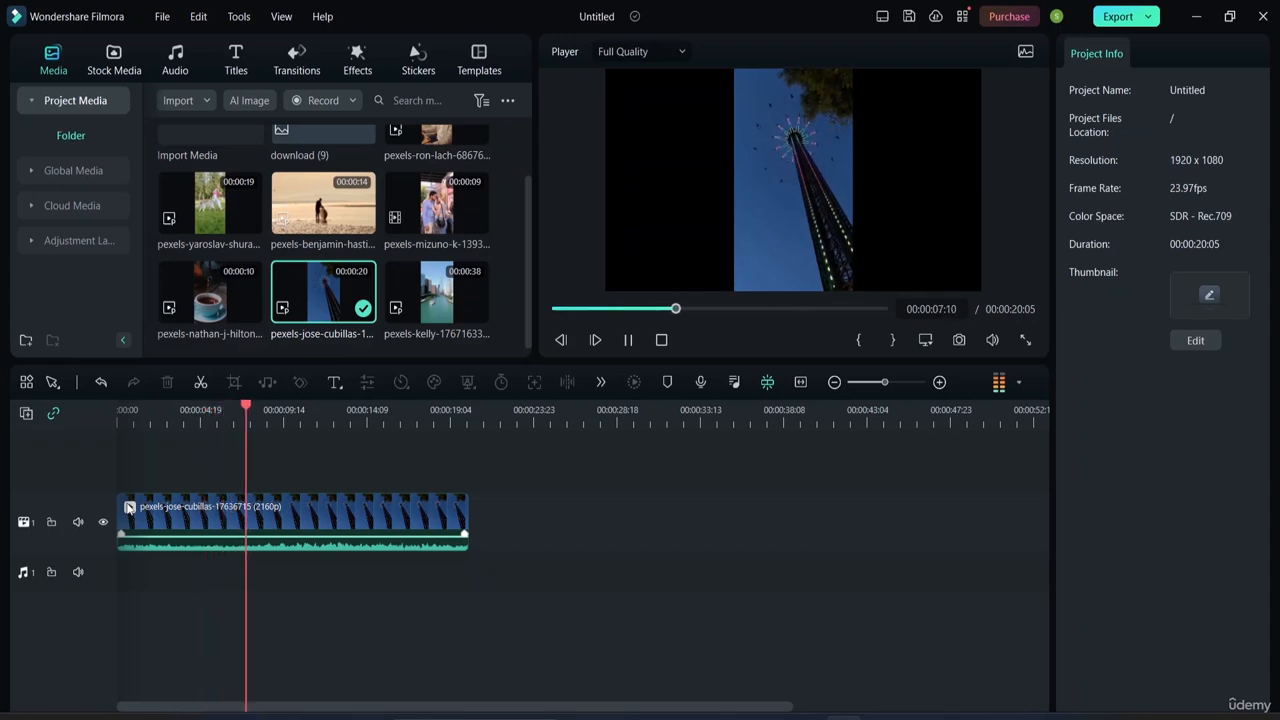
pyautogui.press('space')
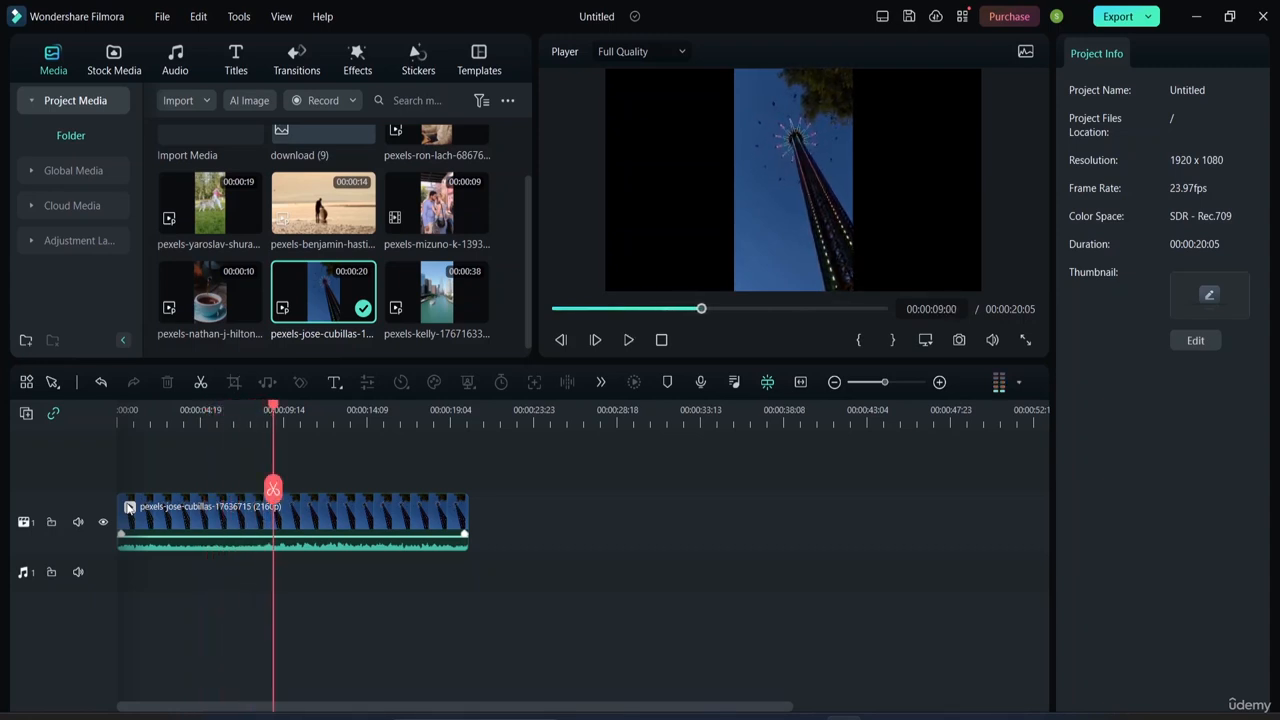
# Show the audio level meter and mute the video track that holds the amusement ride clip.
pyautogui.click(1024, 385)
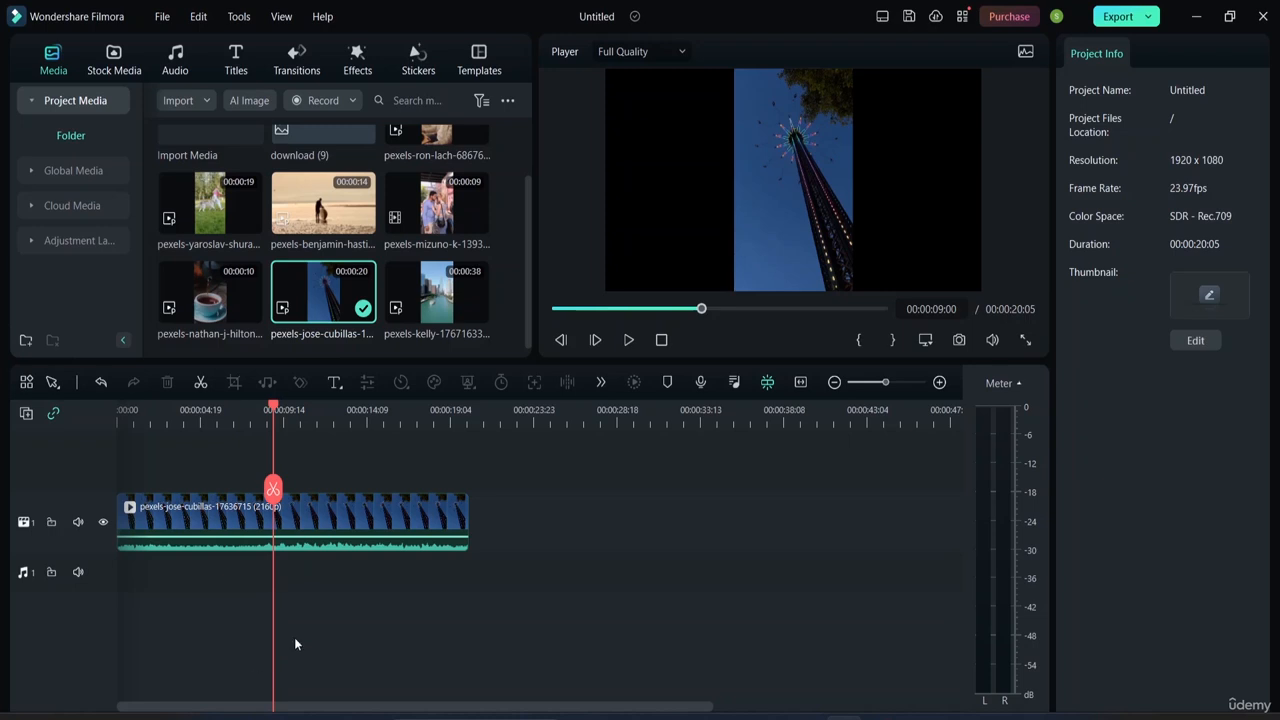
pyautogui.click(389, 545)
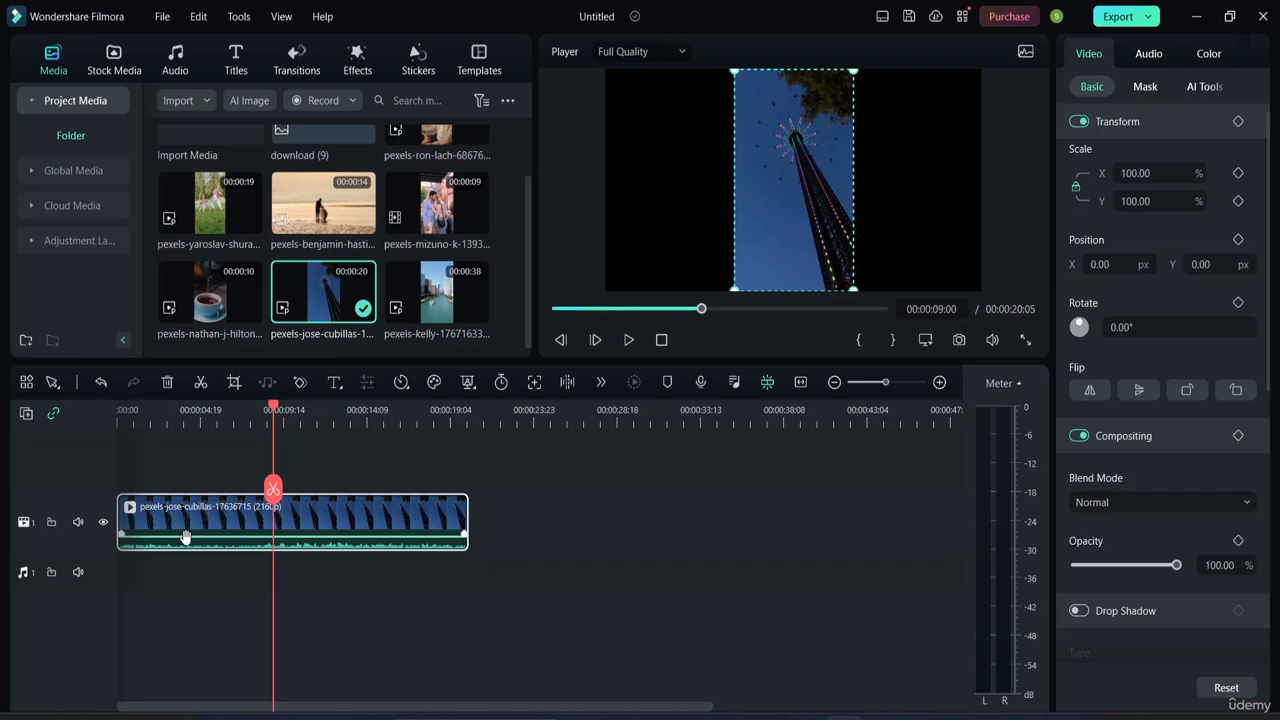
pyautogui.click(78, 524)
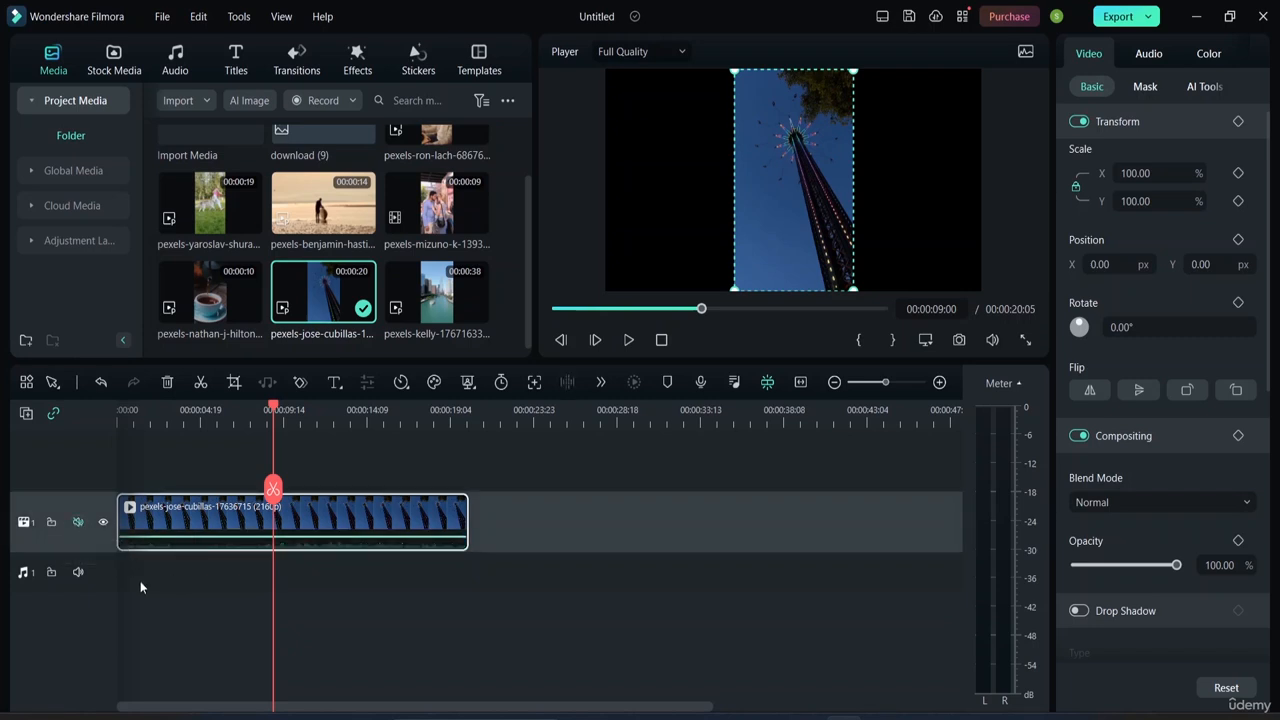
pyautogui.click(470, 578)
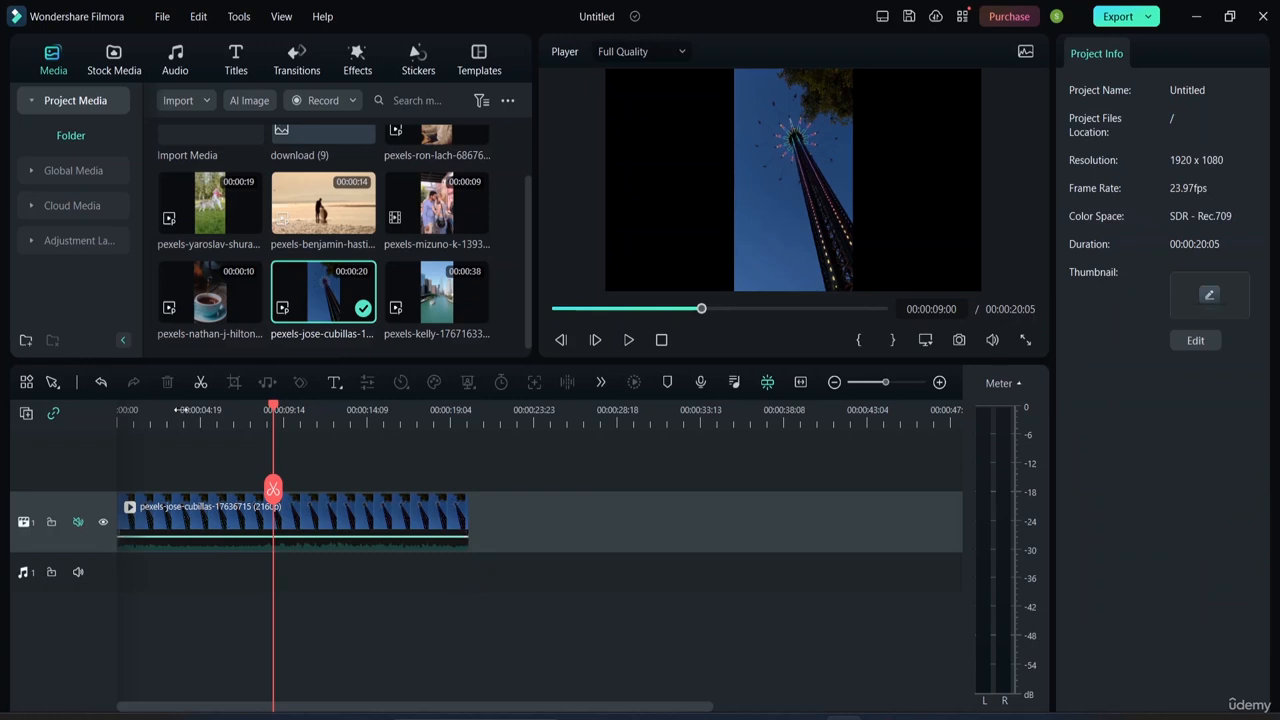
# Place the downloaded Manos Mars music at the start of audio track 1 and play it with the video from the beginning.
pyautogui.click(110, 68)
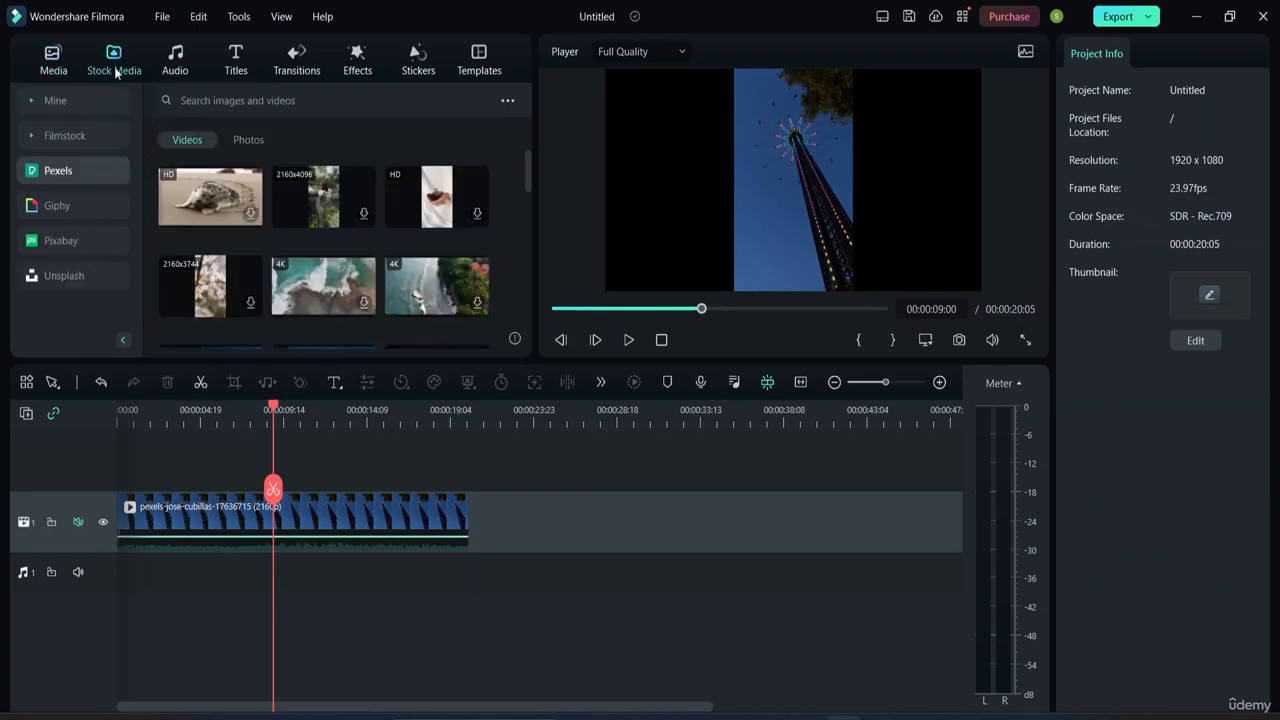
pyautogui.click(175, 62)
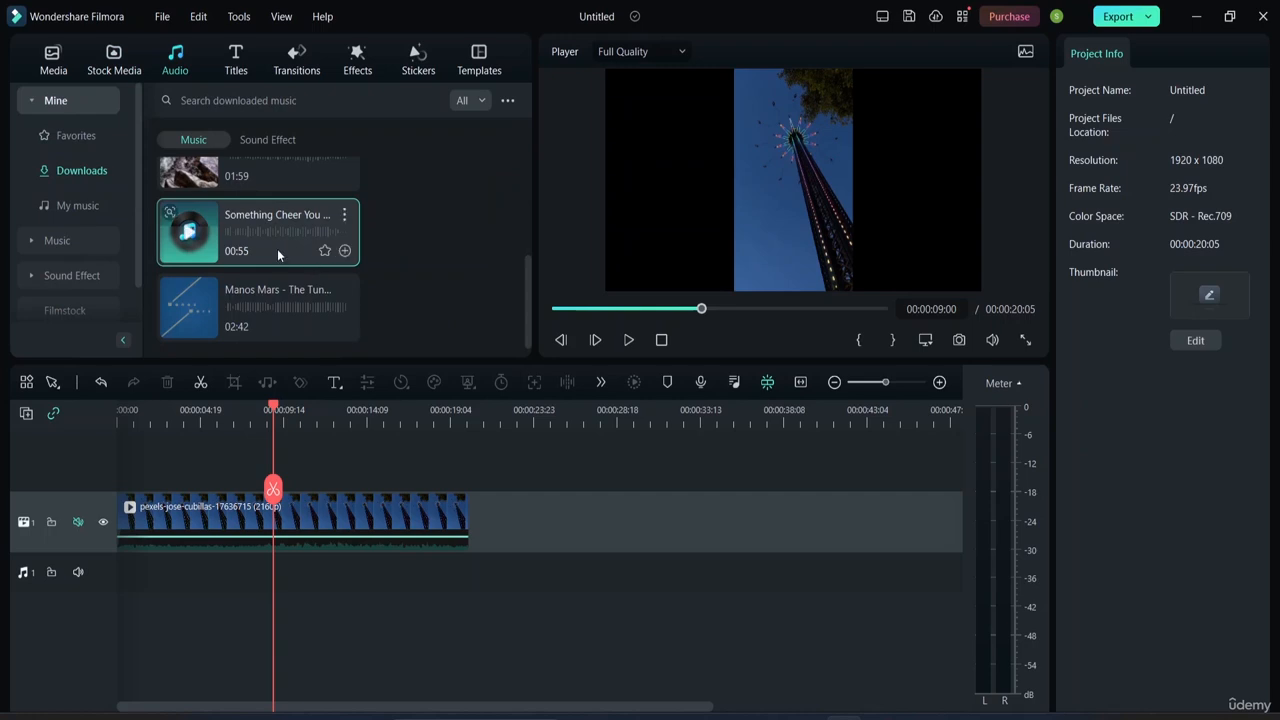
pyautogui.scroll(-1, 274, 254)
pyautogui.moveTo(262, 256); pyautogui.dragTo(132, 586)
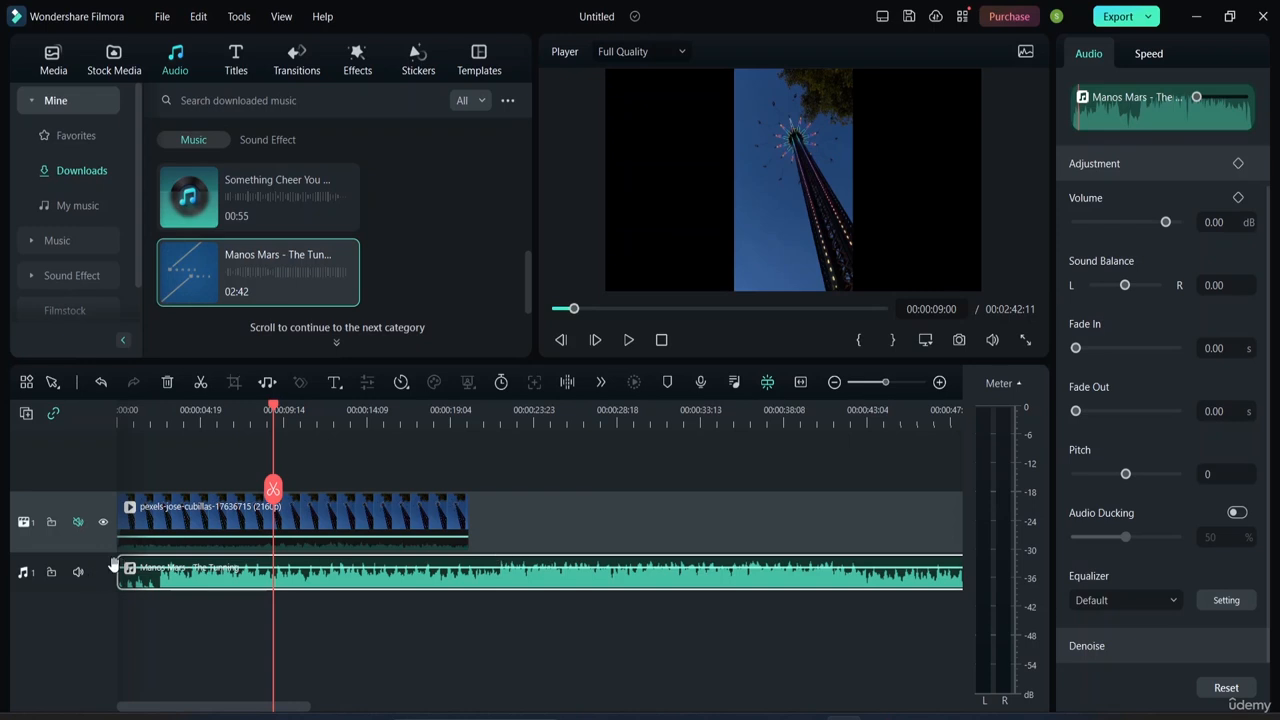
pyautogui.moveTo(277, 495); pyautogui.dragTo(103, 506)
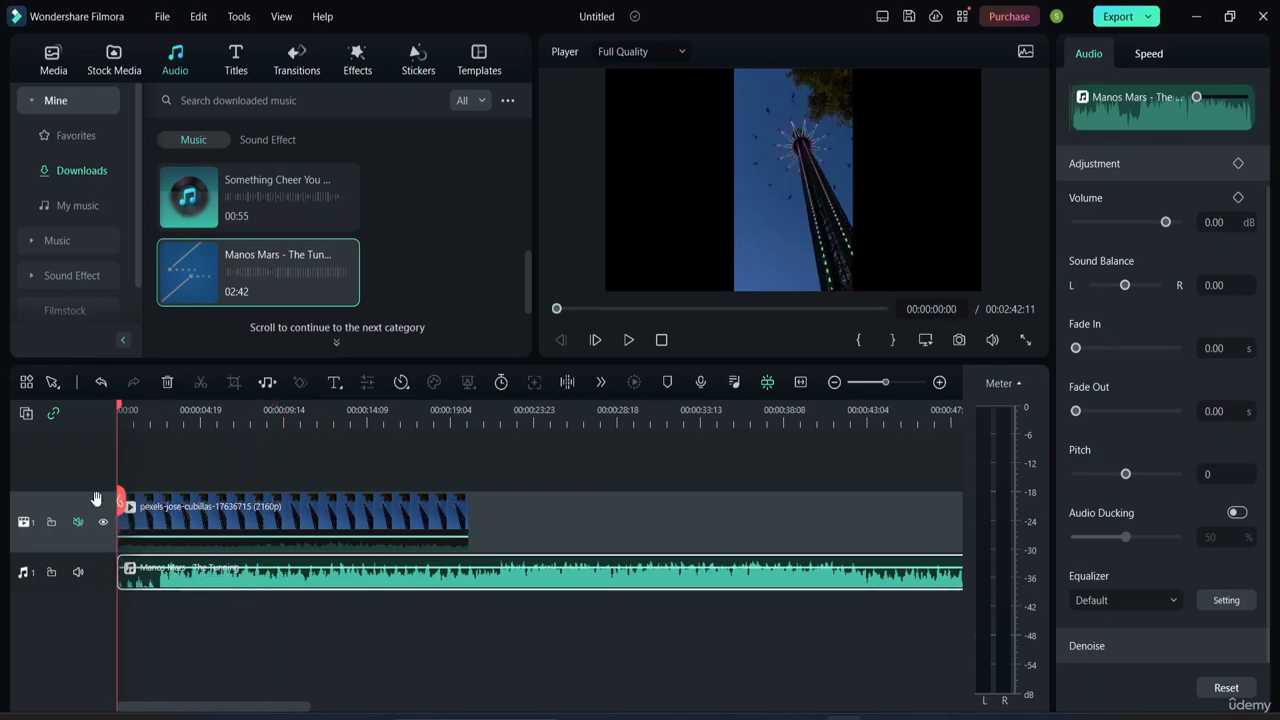
pyautogui.press('space')
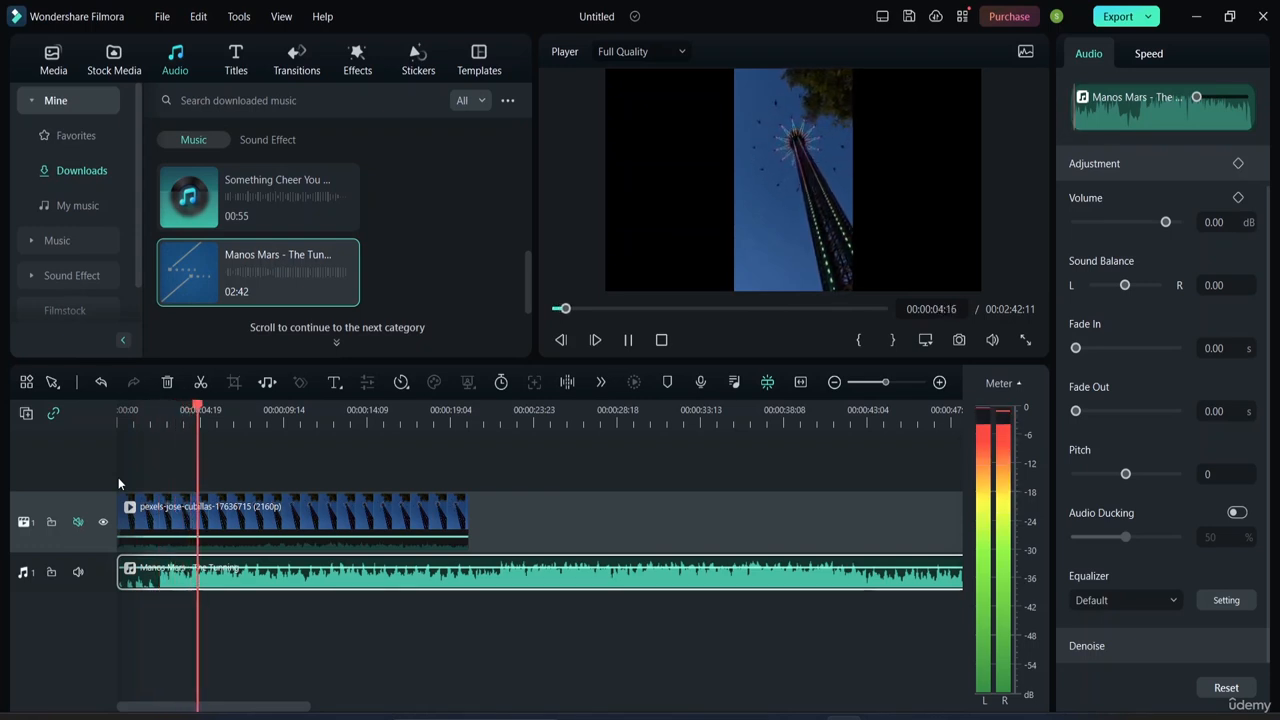
pyautogui.press('space')
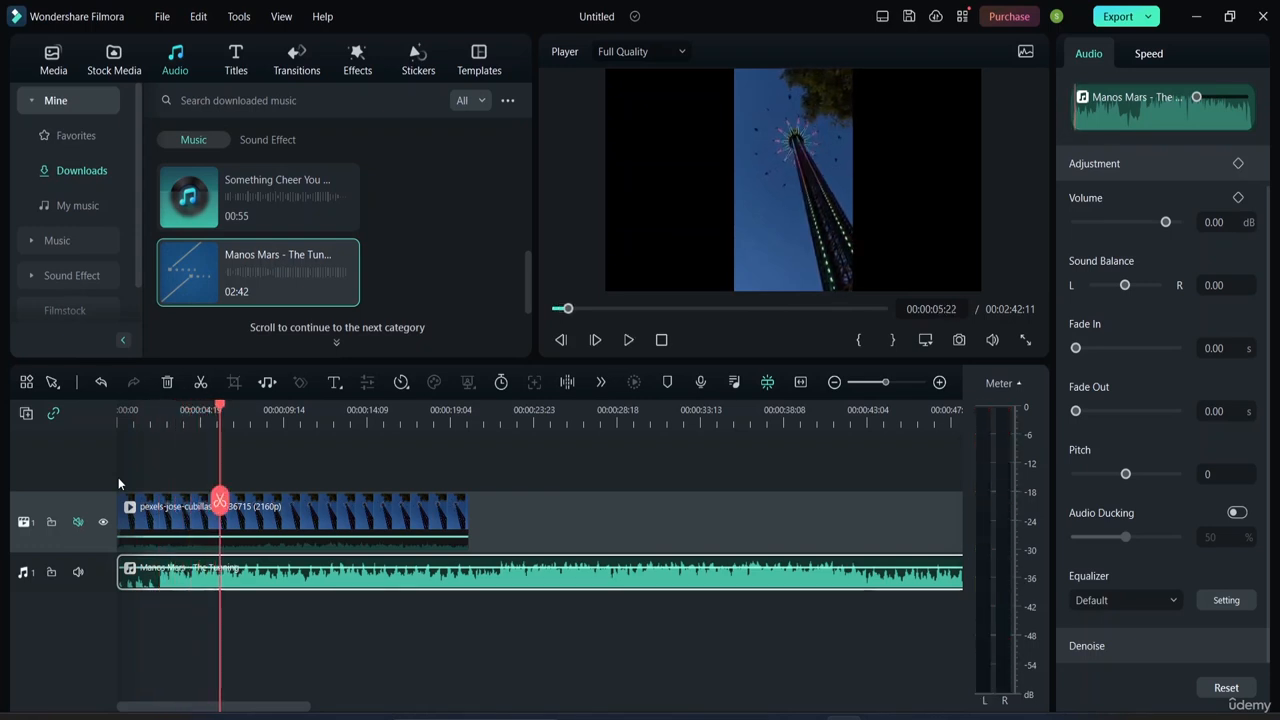
# Delete the Manos Mars music clip from the audio track.
pyautogui.click(273, 530)
pyautogui.scroll(-2, 330, 212)
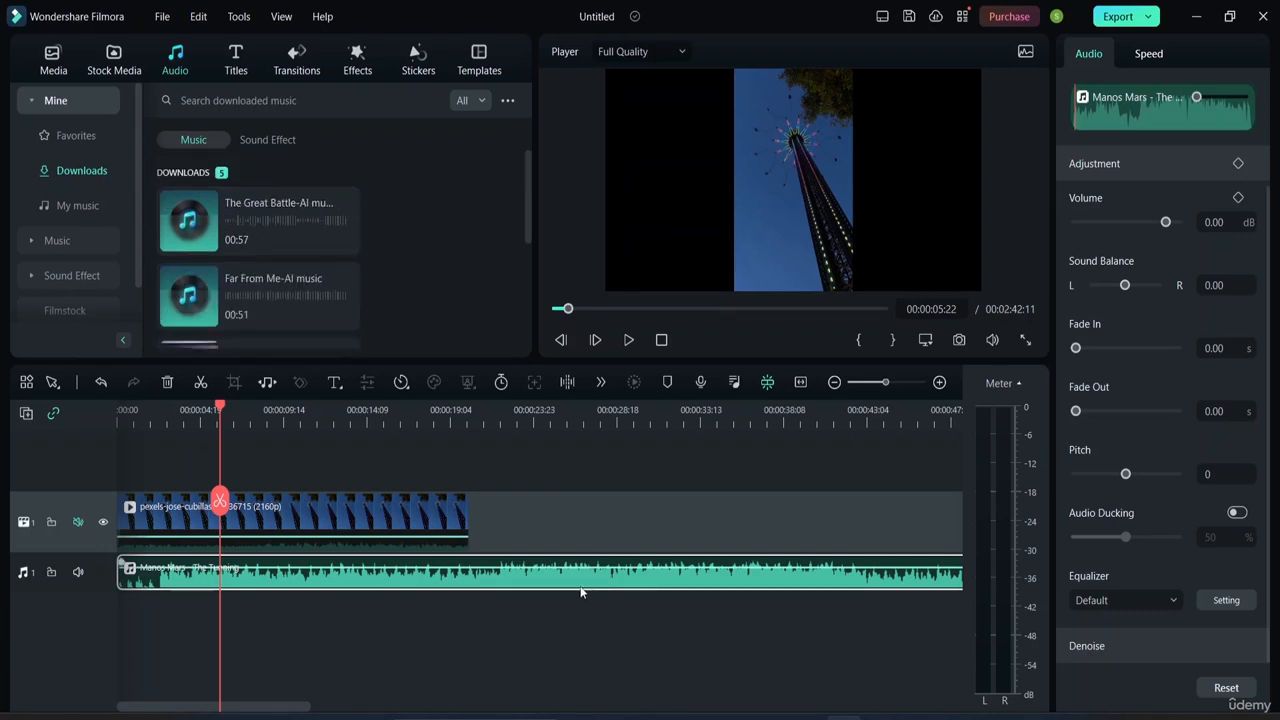
pyautogui.press('Delete')
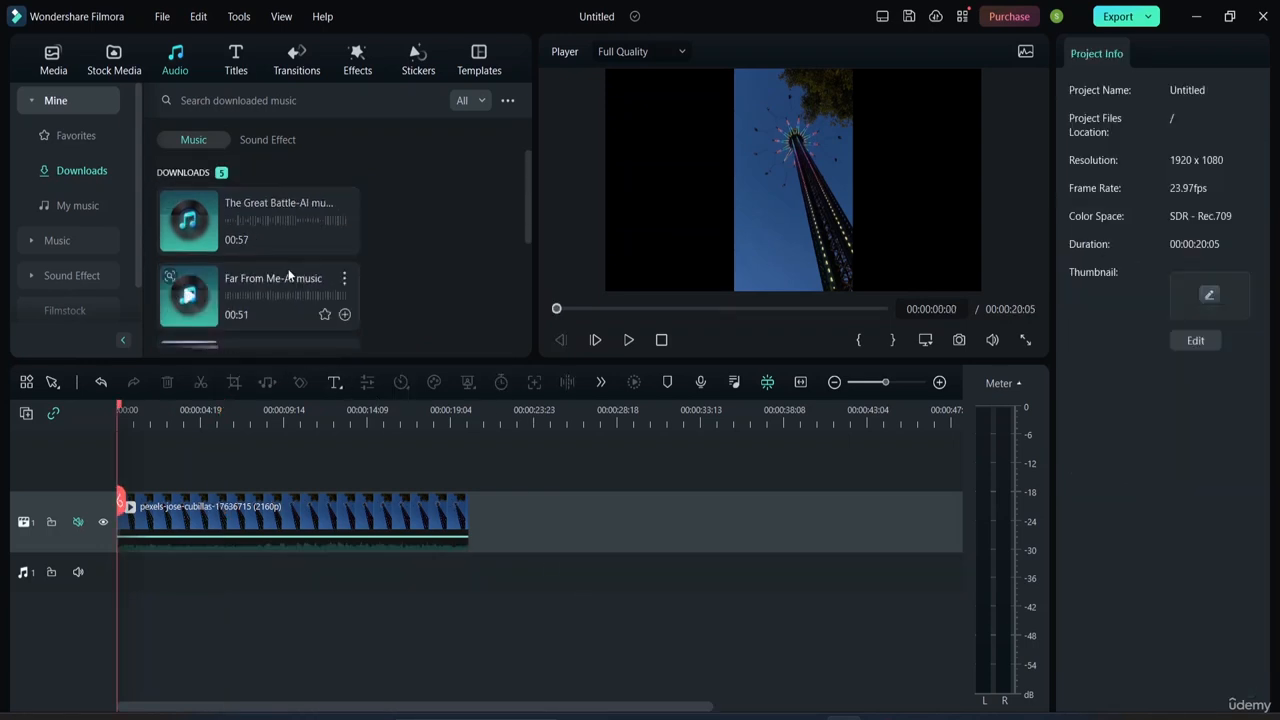
# Add the downloaded Far From Me-AI music at the start of audio track 1 and cut off the part beyond the video's end.
pyautogui.moveTo(247, 284); pyautogui.dragTo(122, 582)
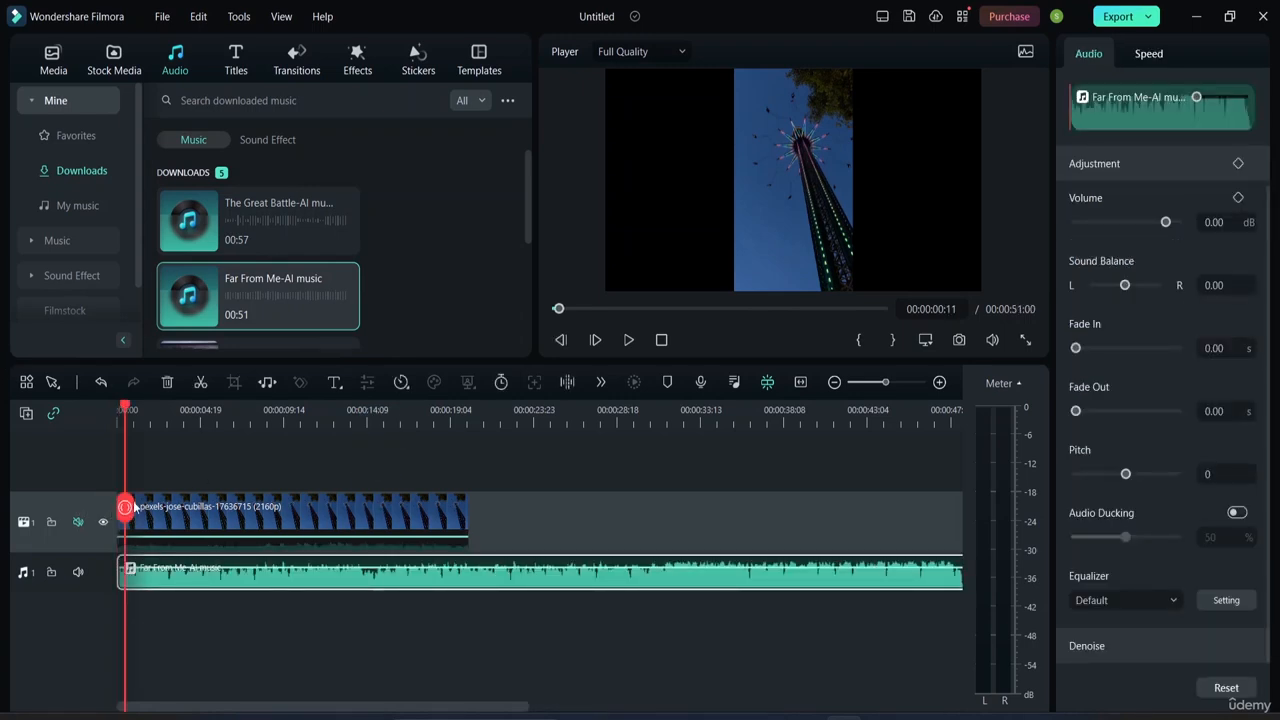
pyautogui.moveTo(120, 503); pyautogui.dragTo(469, 517)
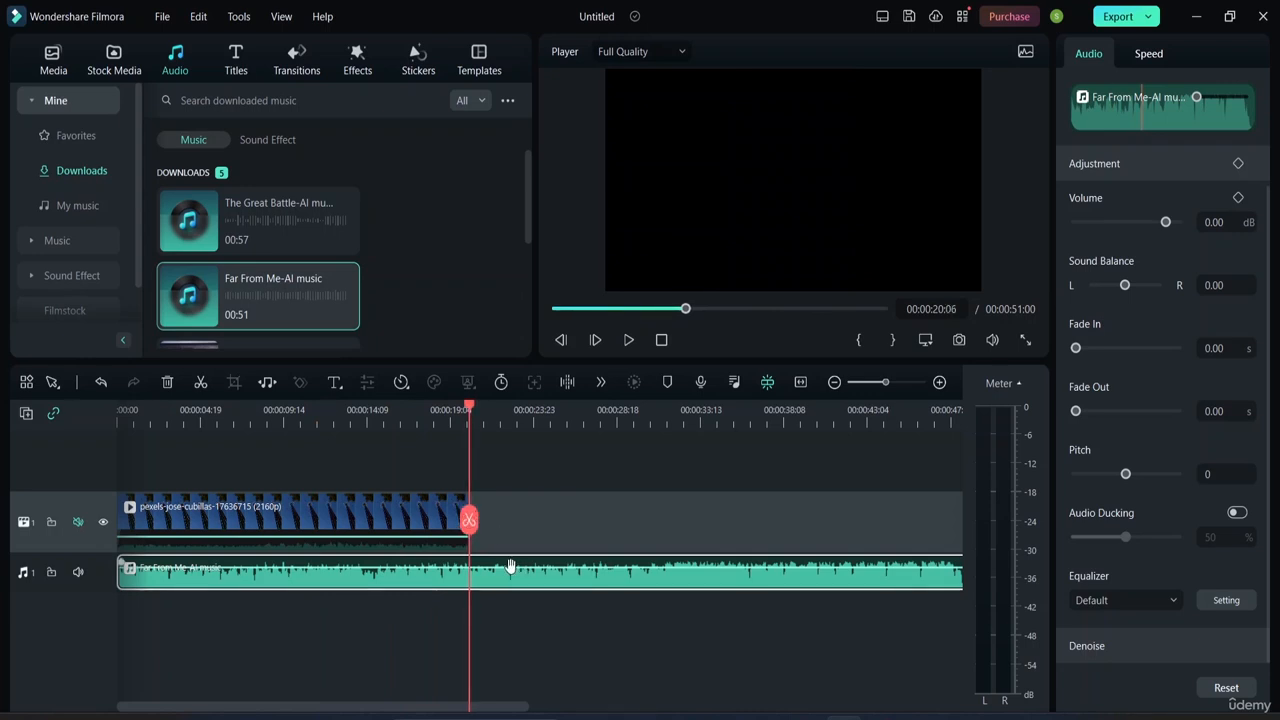
pyautogui.click(470, 521)
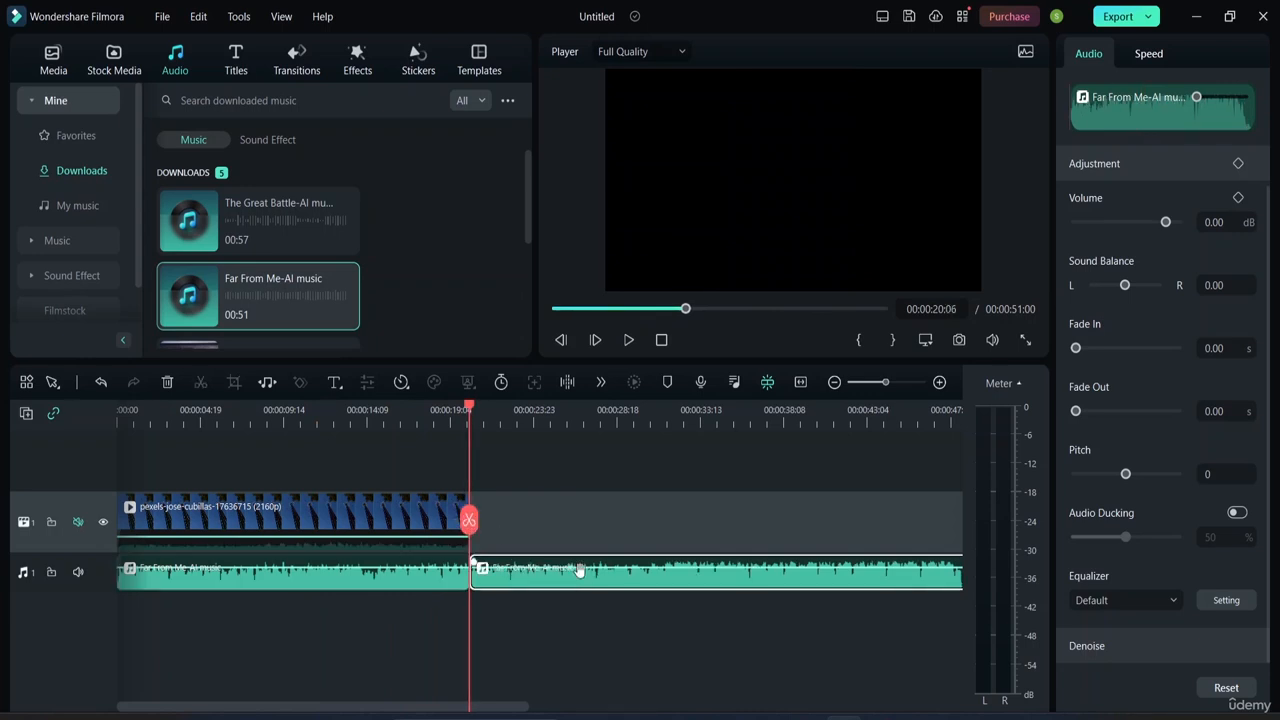
pyautogui.press('Delete')
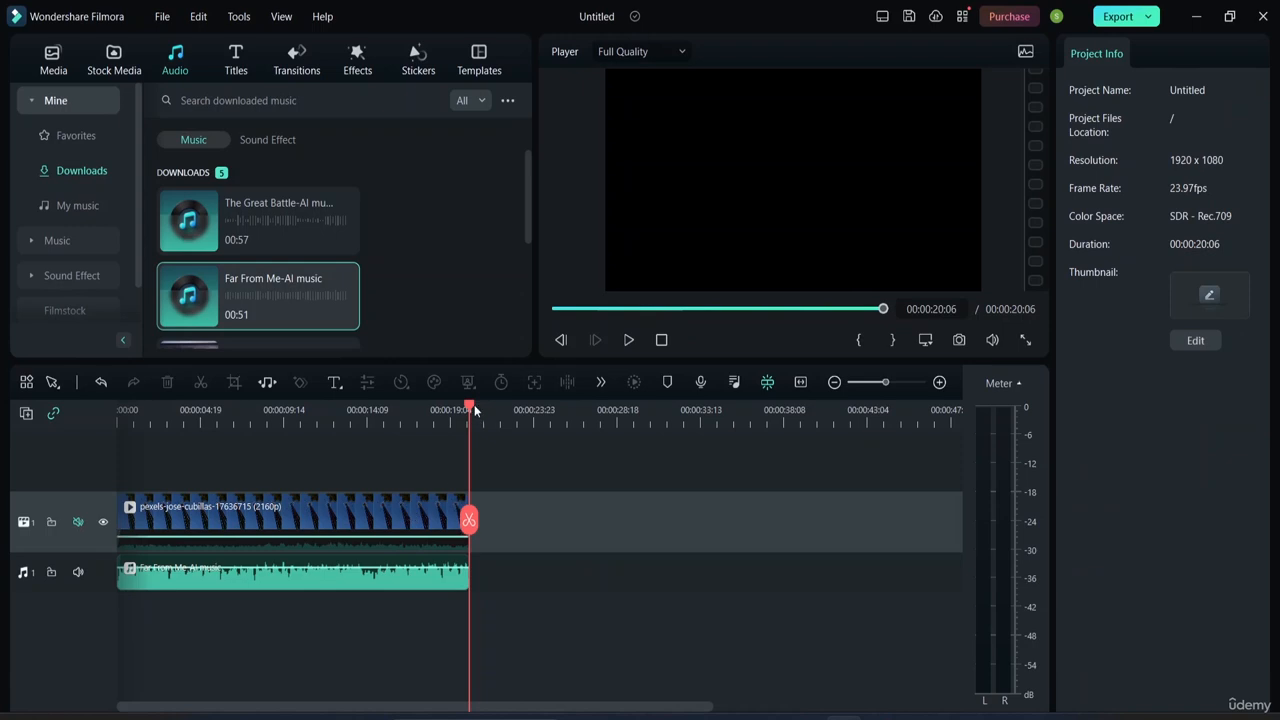
# Return the playhead to the start and lower the Far From Me-AI music clip's volume to -15 dB.
pyautogui.moveTo(472, 405); pyautogui.dragTo(79, 514)
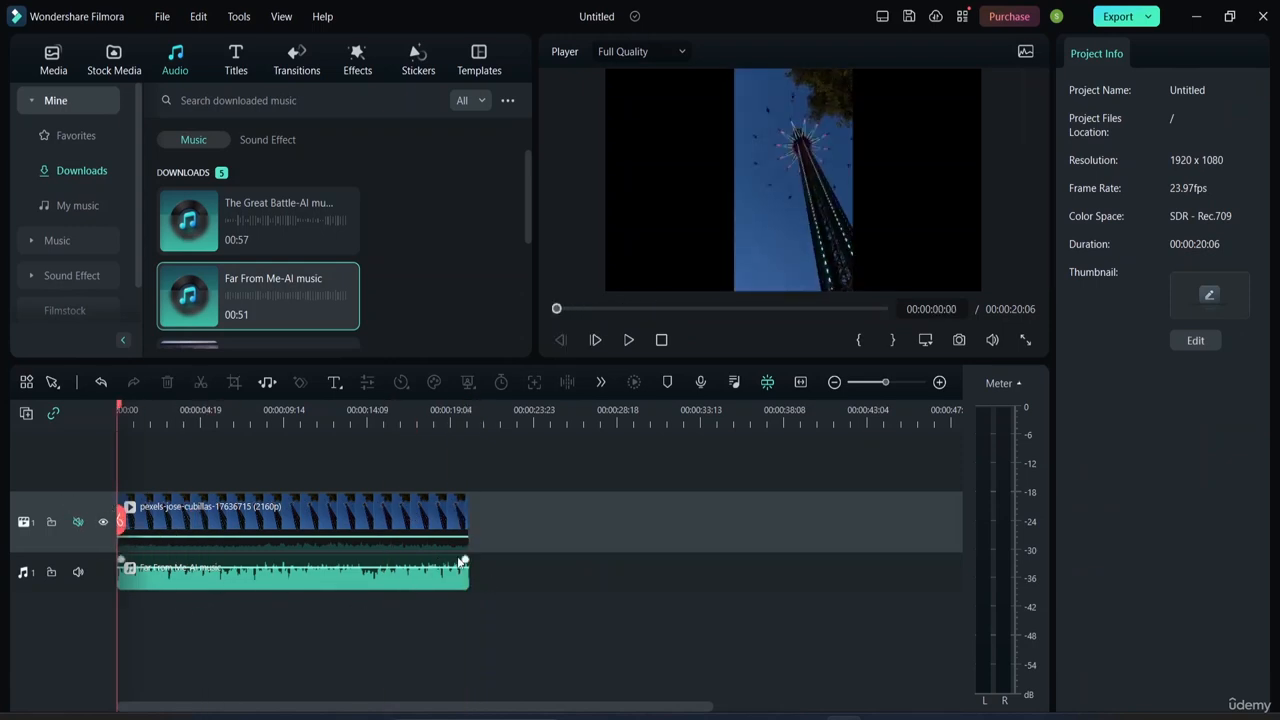
pyautogui.moveTo(432, 570); pyautogui.dragTo(429, 582)
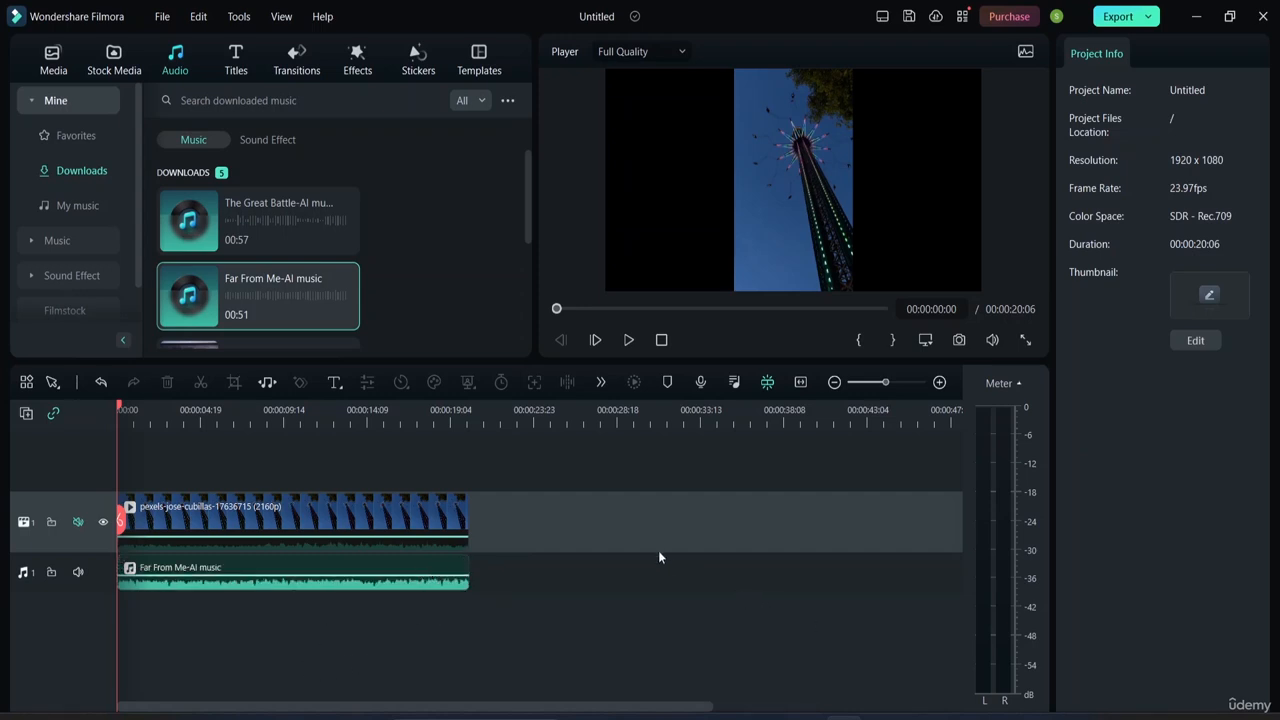
pyautogui.click(421, 585)
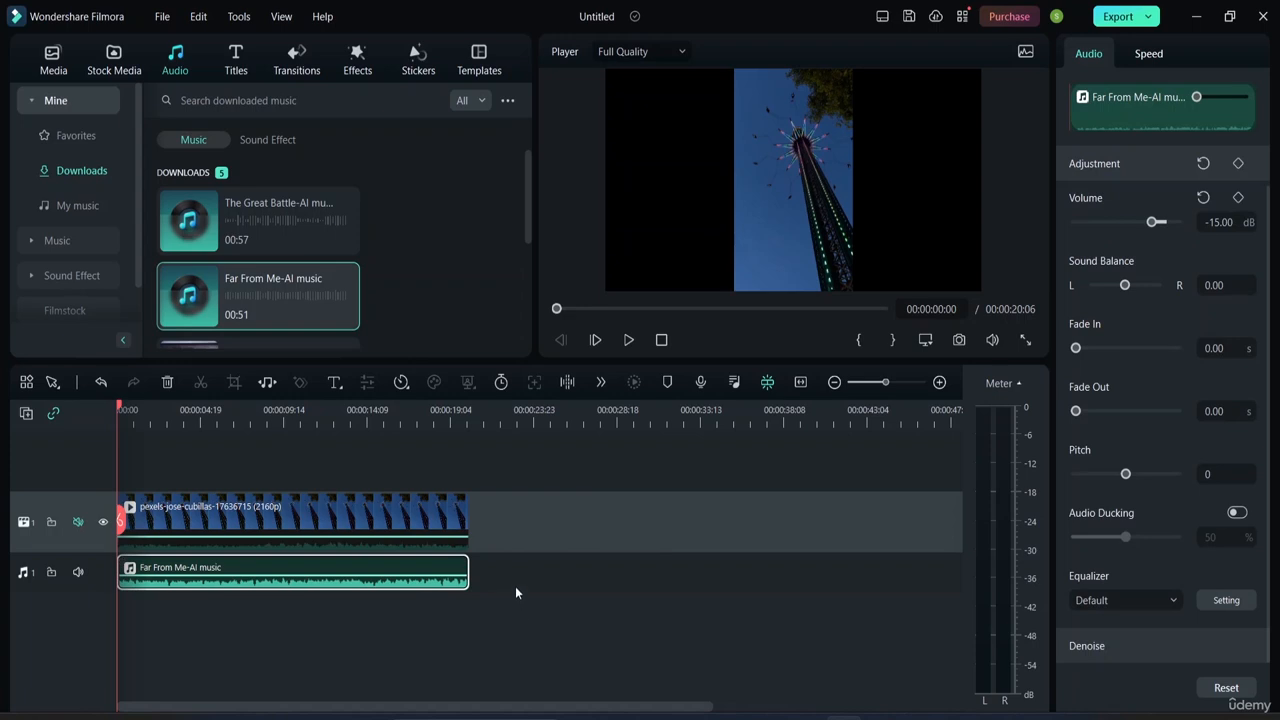
pyautogui.click(512, 582)
pyautogui.click(62, 478)
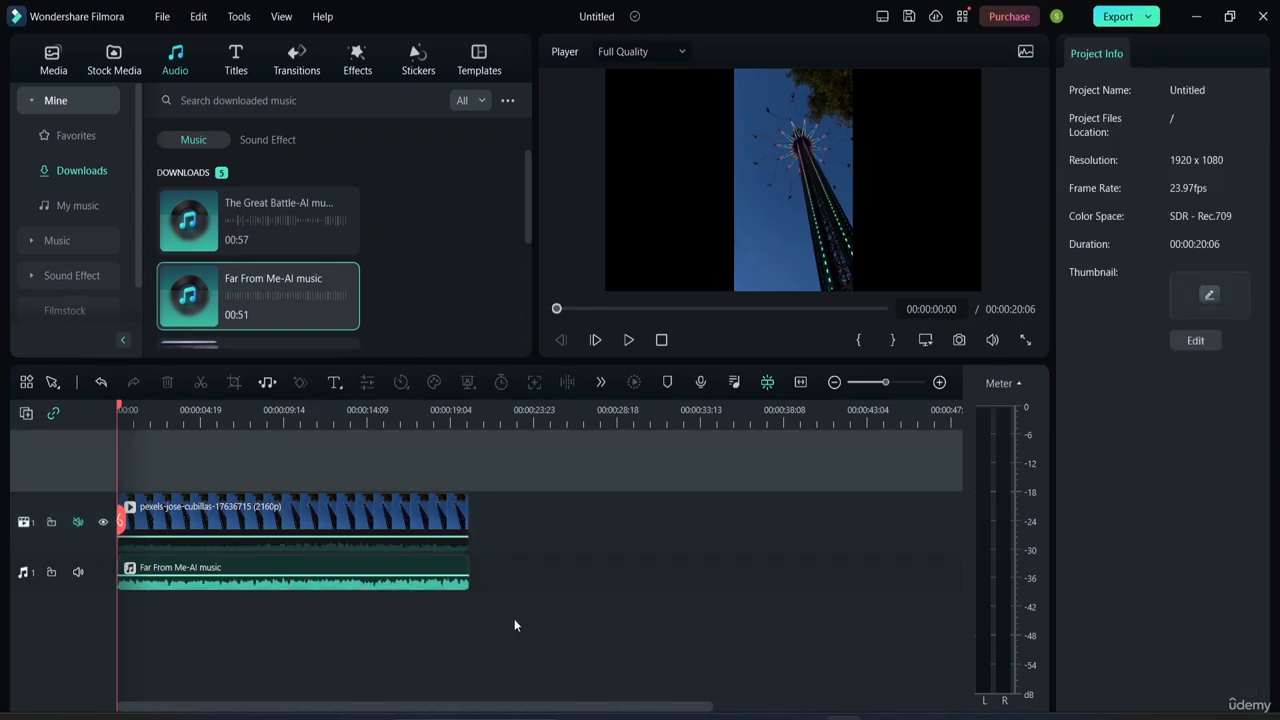
# Unmute the video track and play the first six seconds to hear its sound together with the music.
pyautogui.click(77, 525)
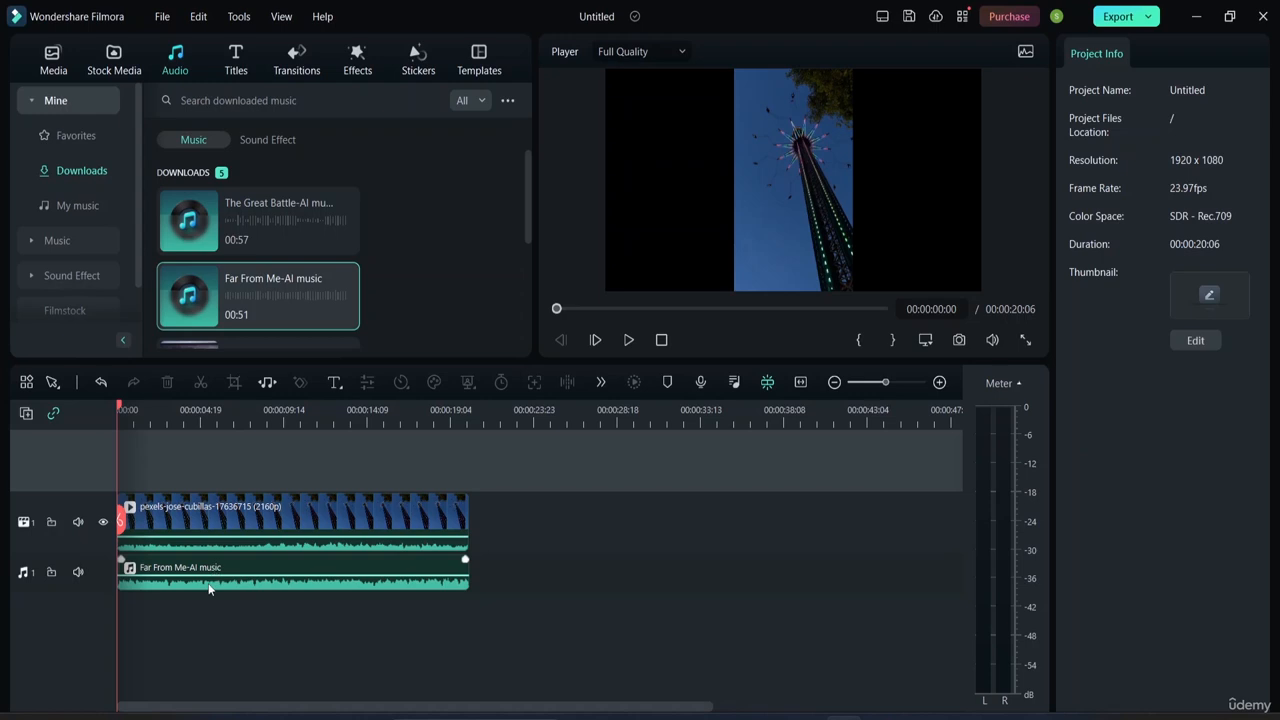
pyautogui.press('space')
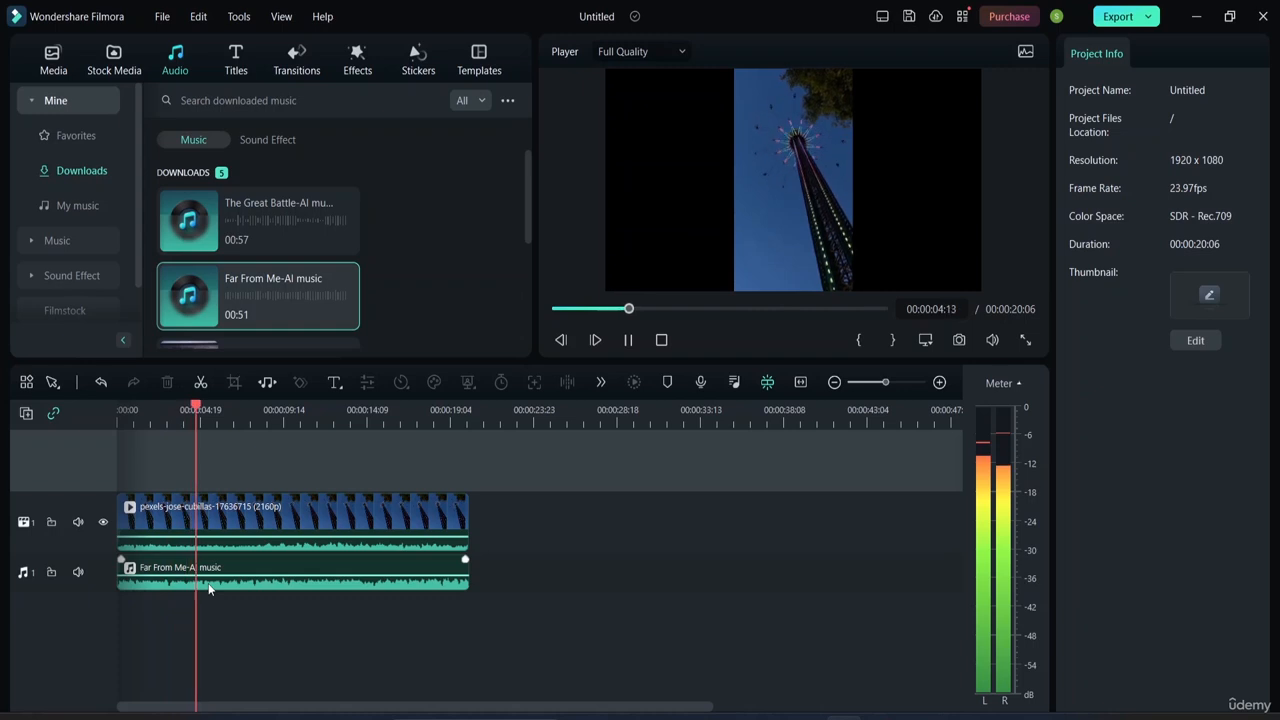
pyautogui.press('space')
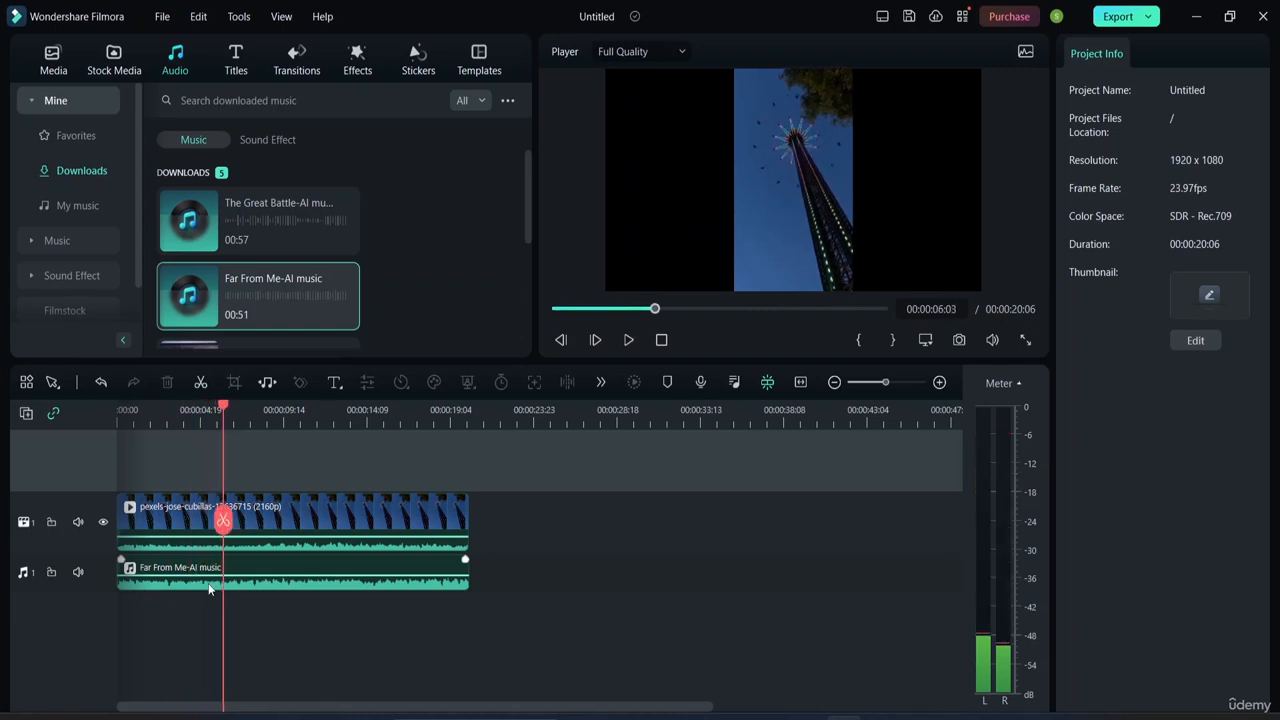
# Detach the audio from the video clip onto its own audio track.
pyautogui.click(384, 515)
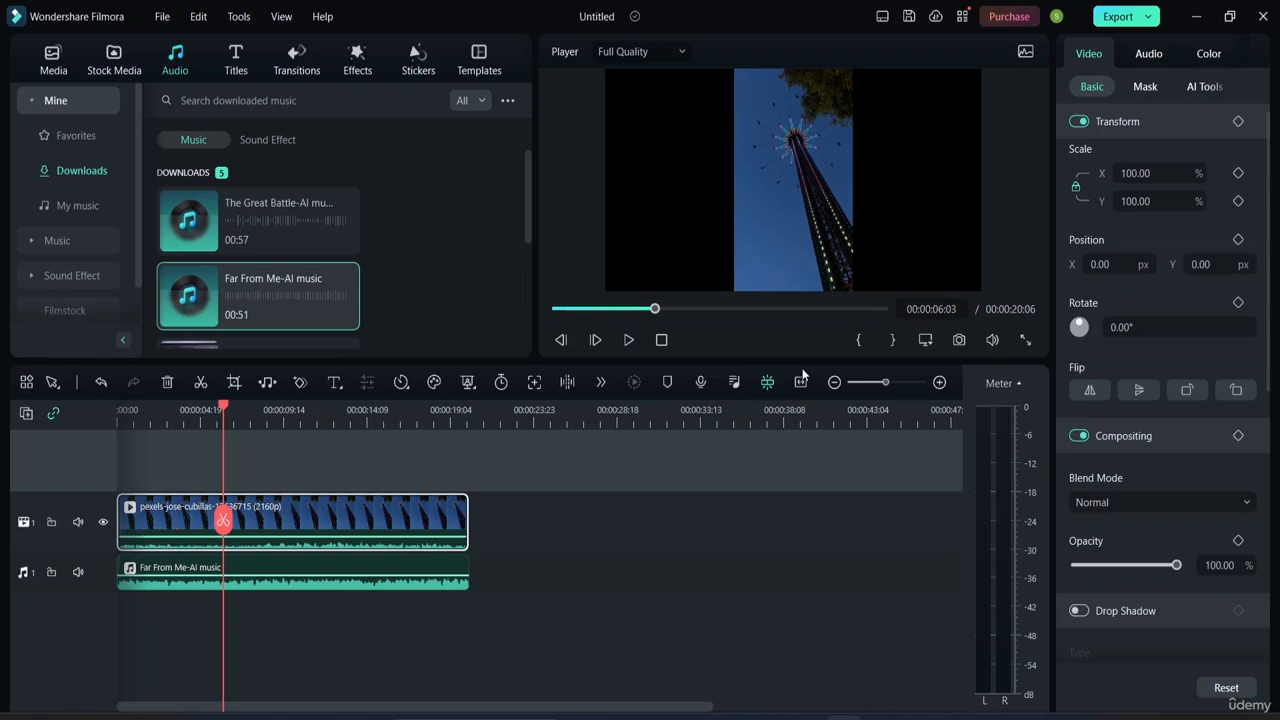
pyautogui.rightClick(293, 530)
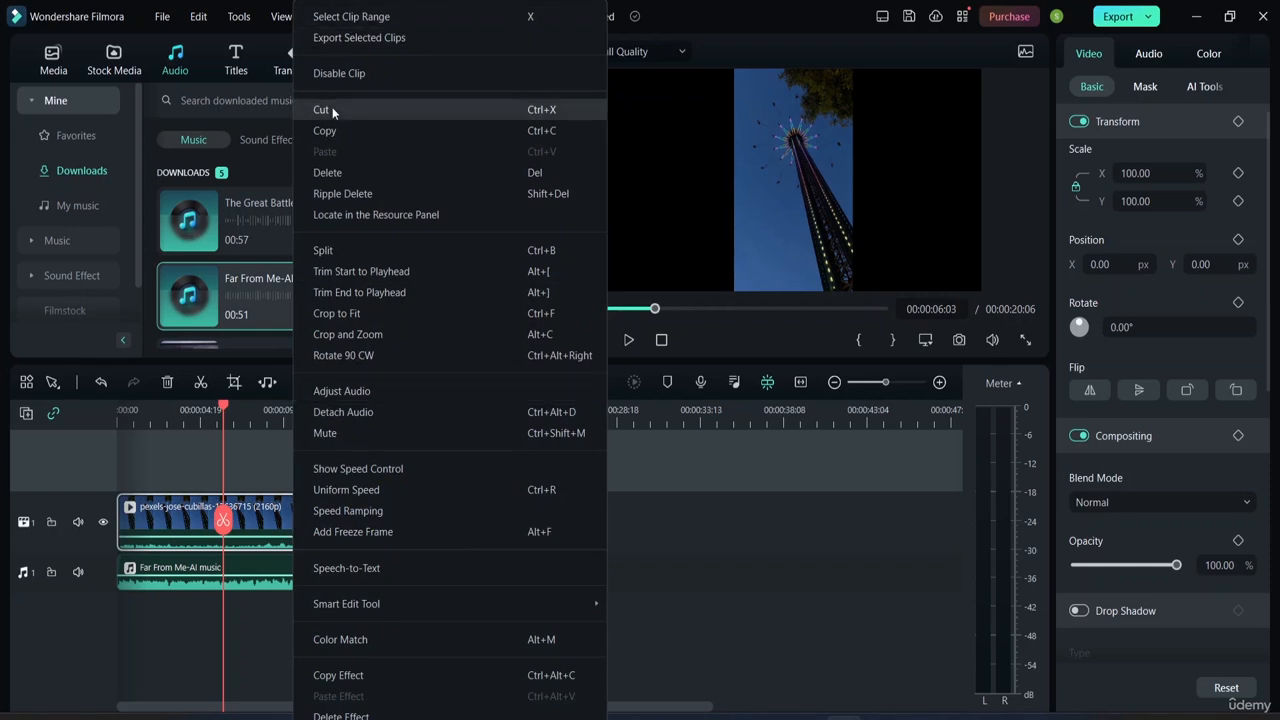
pyautogui.click(347, 413)
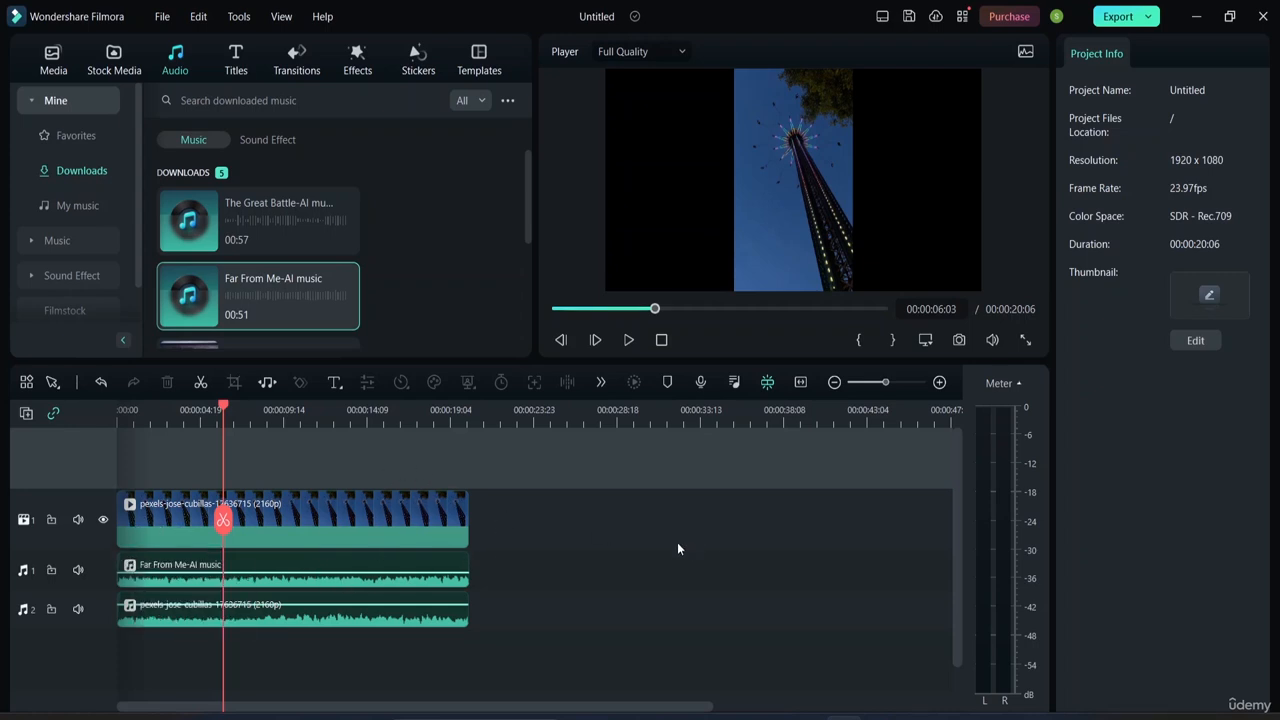
# Hide the video track and mute the detached audio on track 2 to play only the Far From Me-AI music from the start.
pyautogui.press('Home')
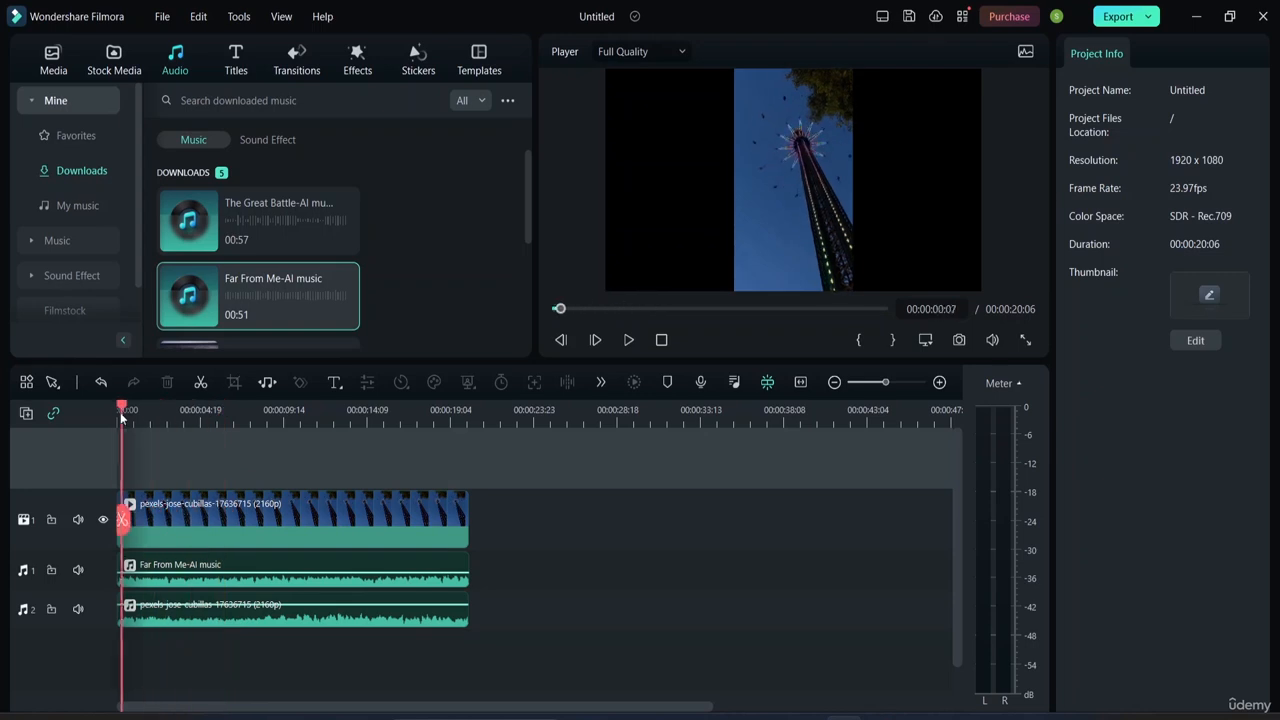
pyautogui.click(216, 568)
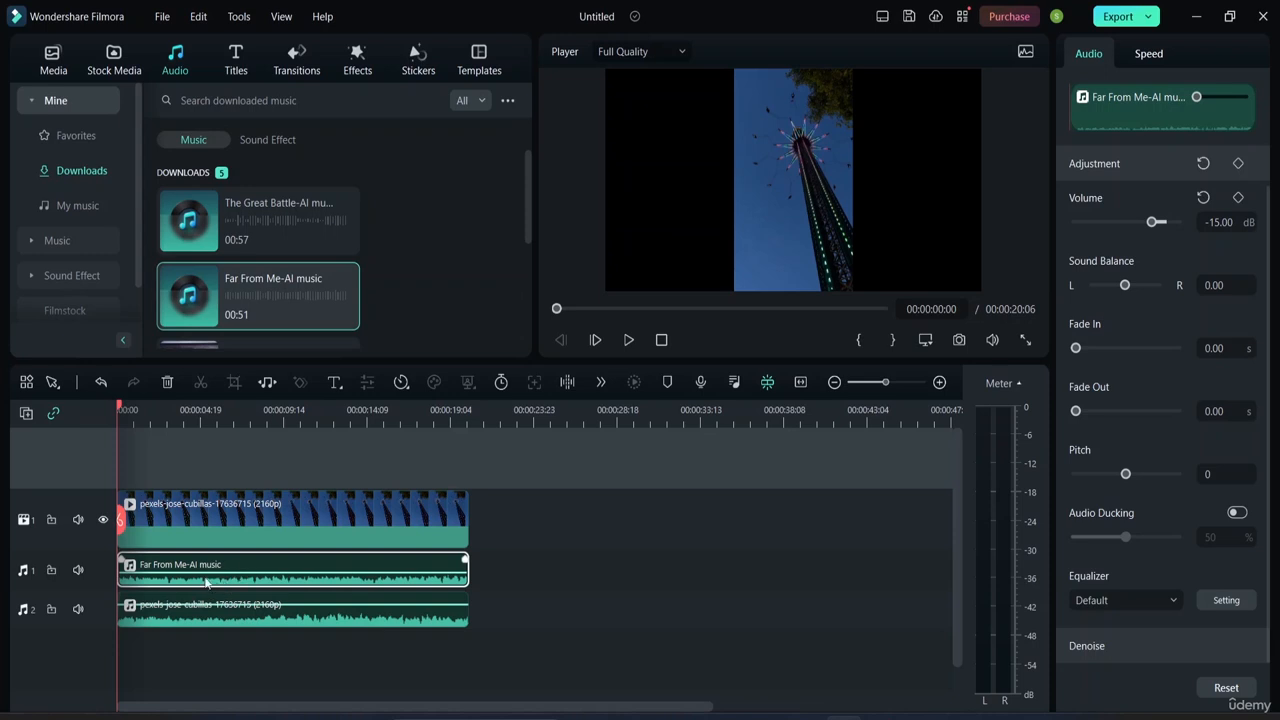
pyautogui.click(101, 521)
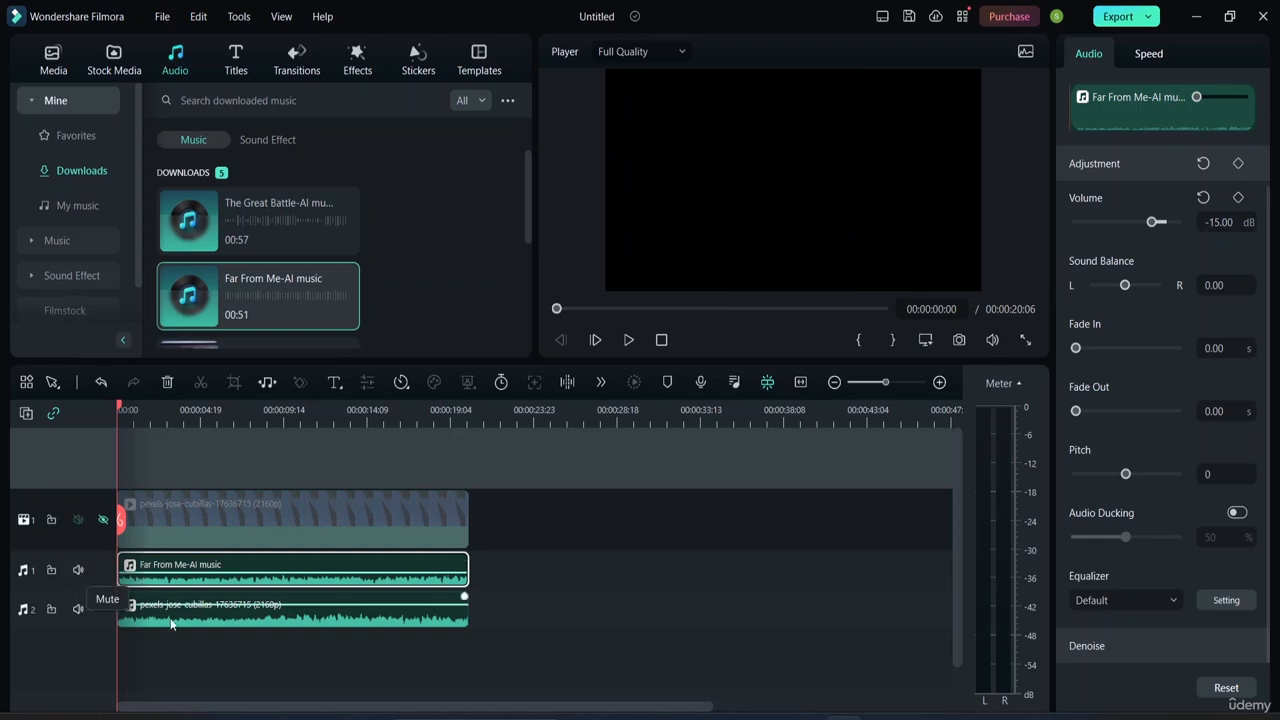
pyautogui.click(79, 610)
pyautogui.press('space')
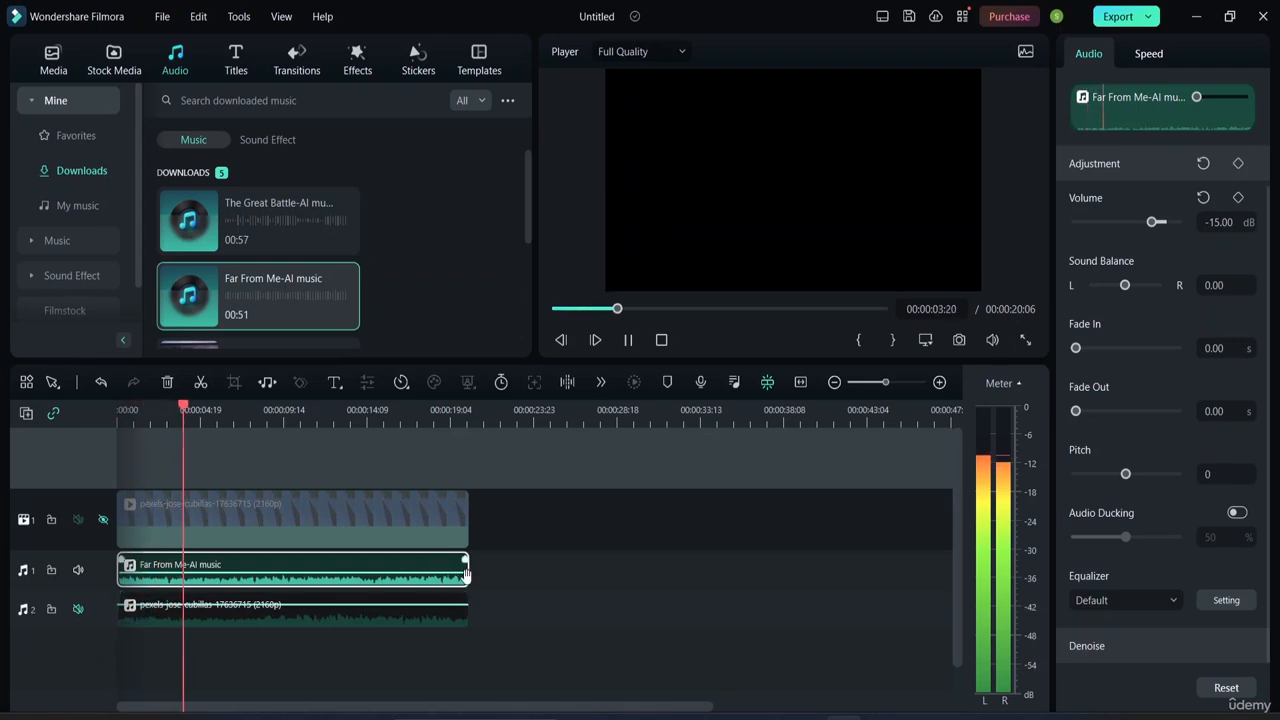
pyautogui.click(566, 596)
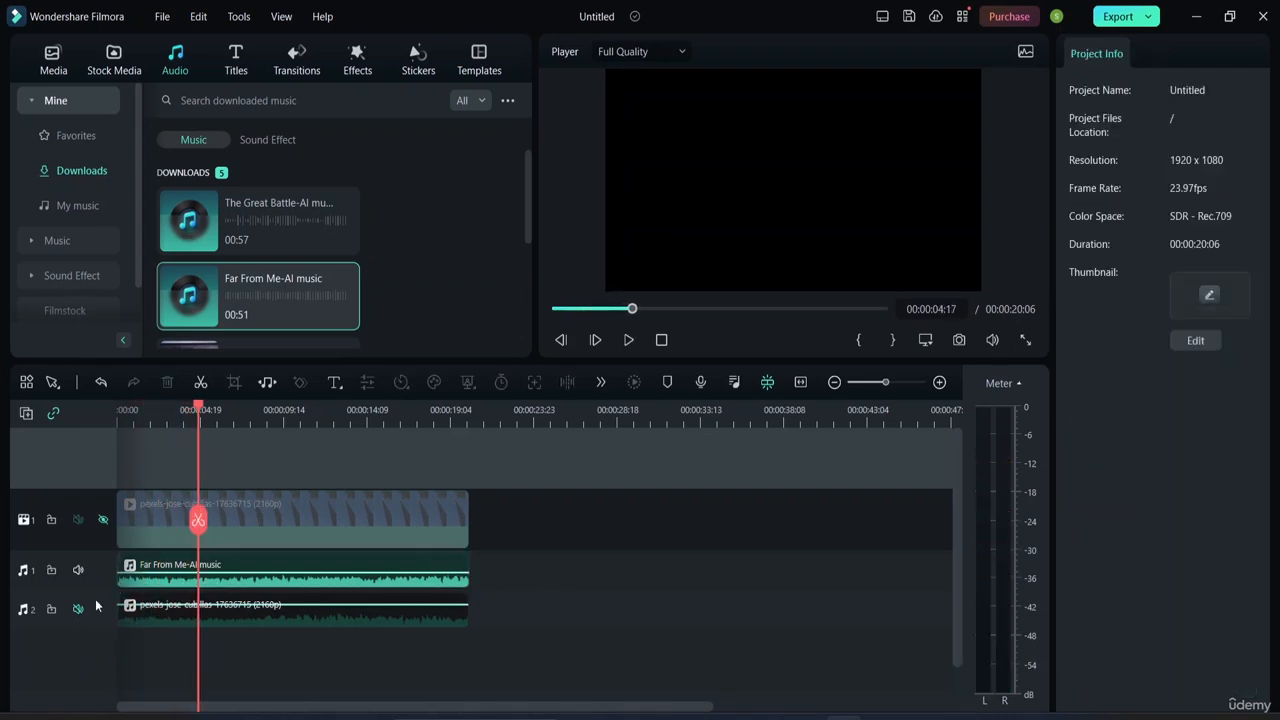
# Mute the Far From Me-AI music track and unmute the detached audio on track 2, playing its first three seconds from the start.
pyautogui.click(78, 570)
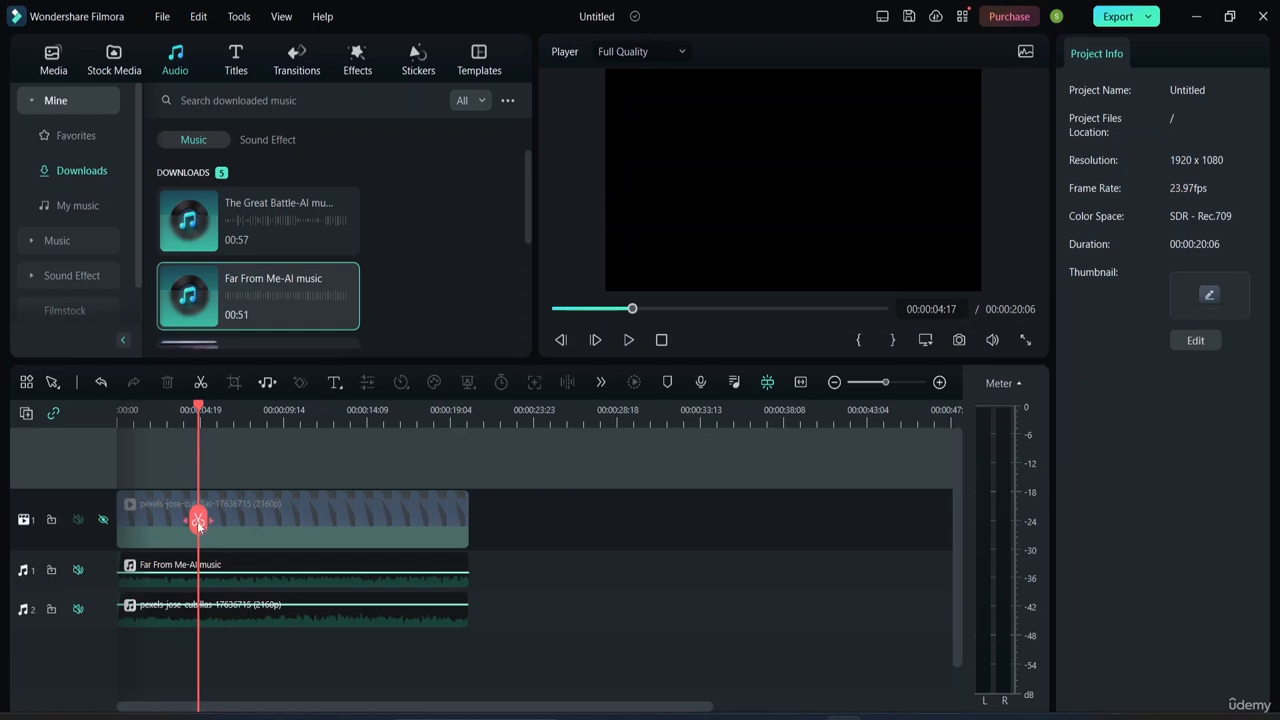
pyautogui.moveTo(210, 523); pyautogui.dragTo(14, 540)
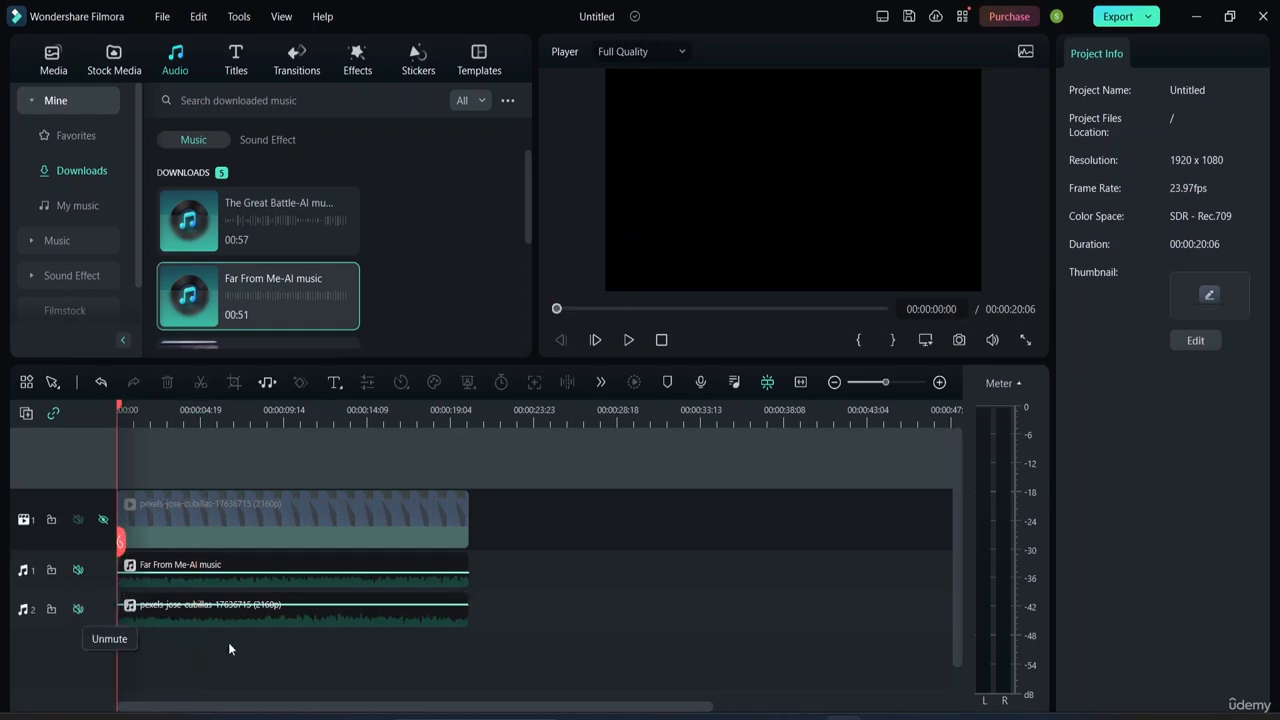
pyautogui.click(79, 608)
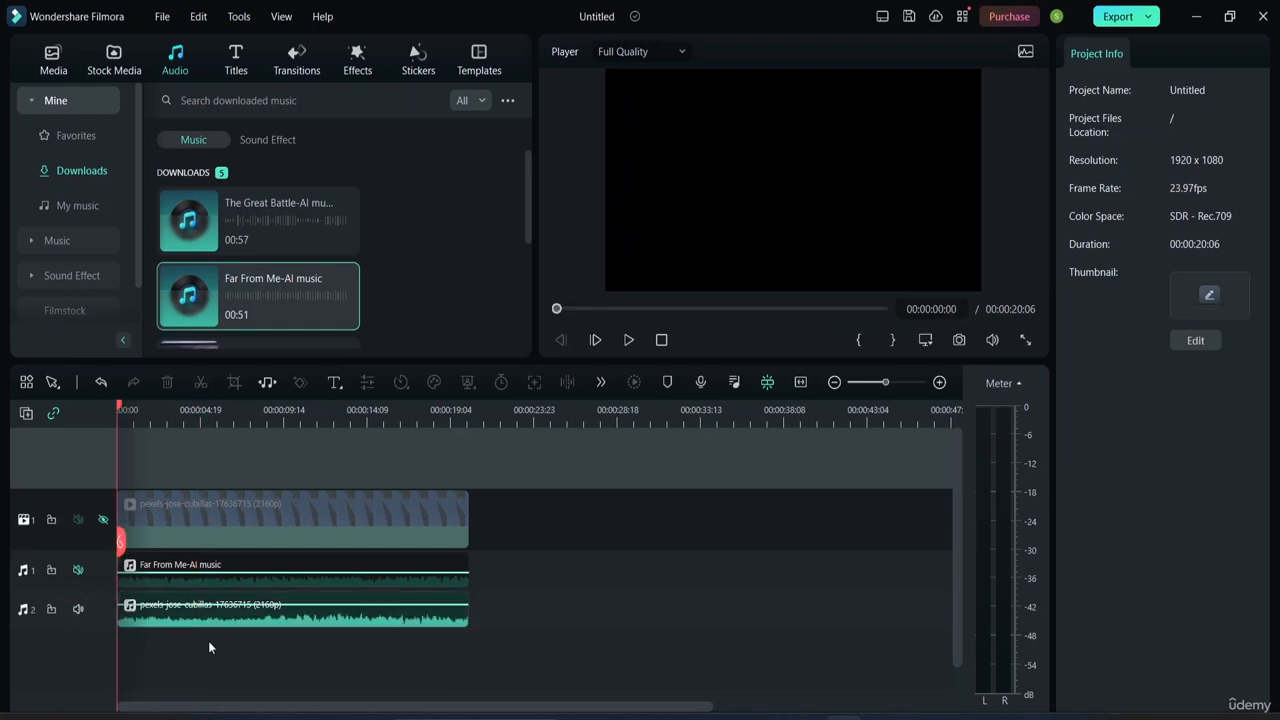
pyautogui.press('space')
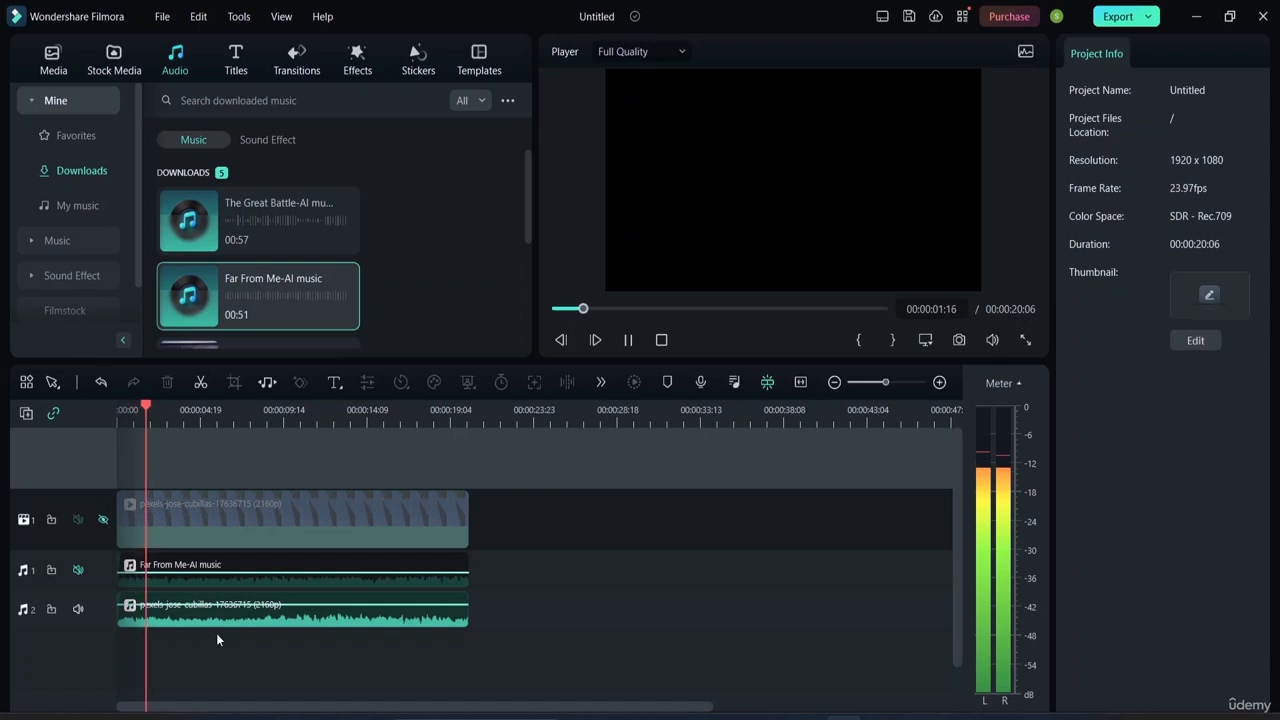
pyautogui.press('space')
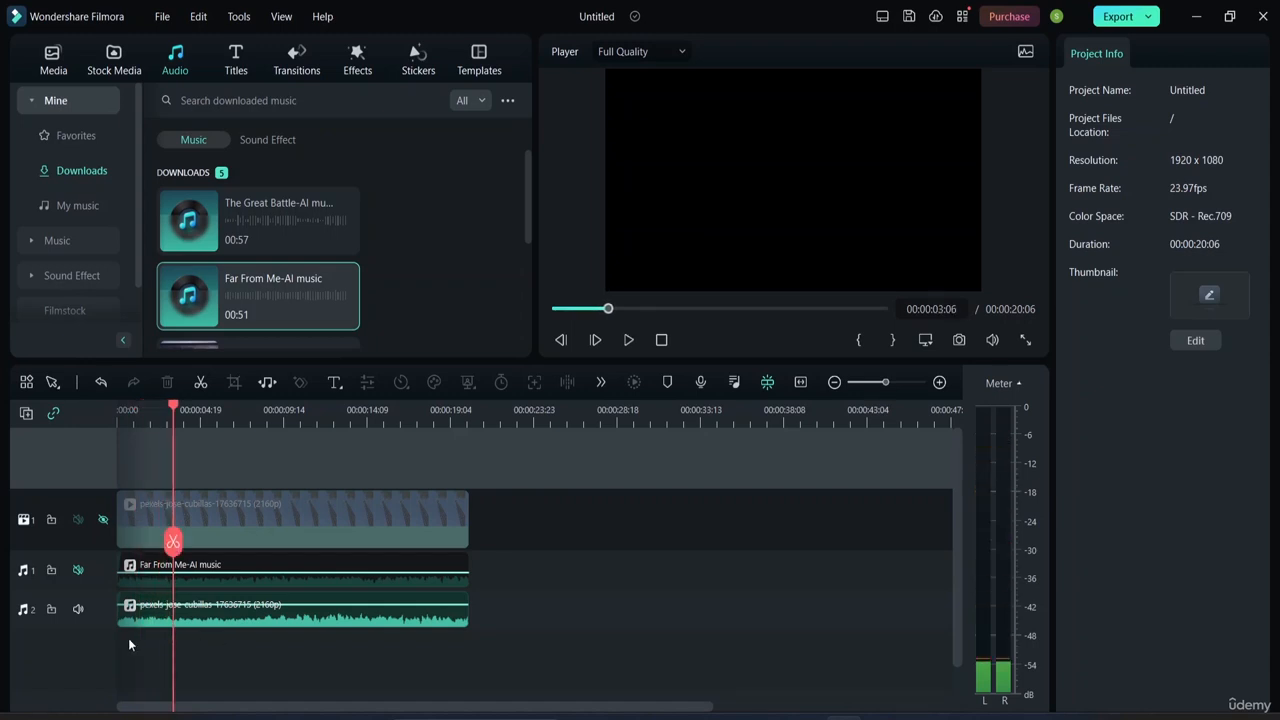
# Delete the detached audio clip from audio track 2.
pyautogui.click(265, 620)
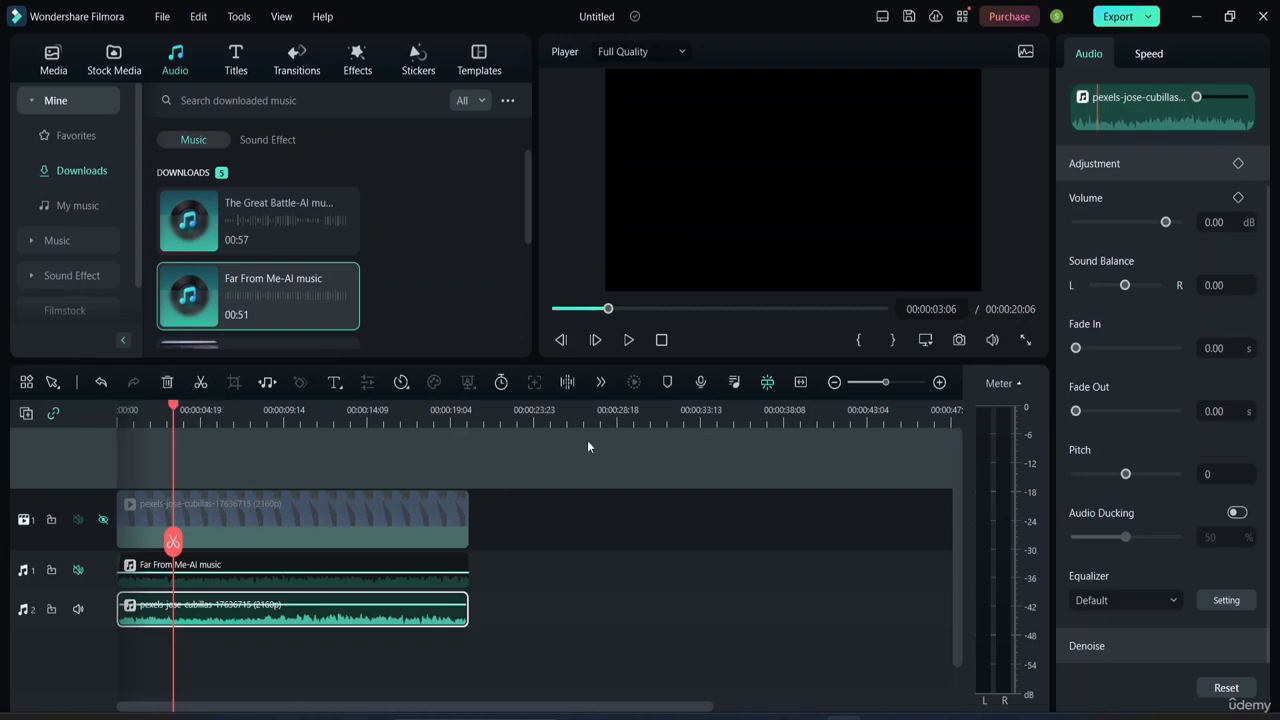
pyautogui.press('Delete')
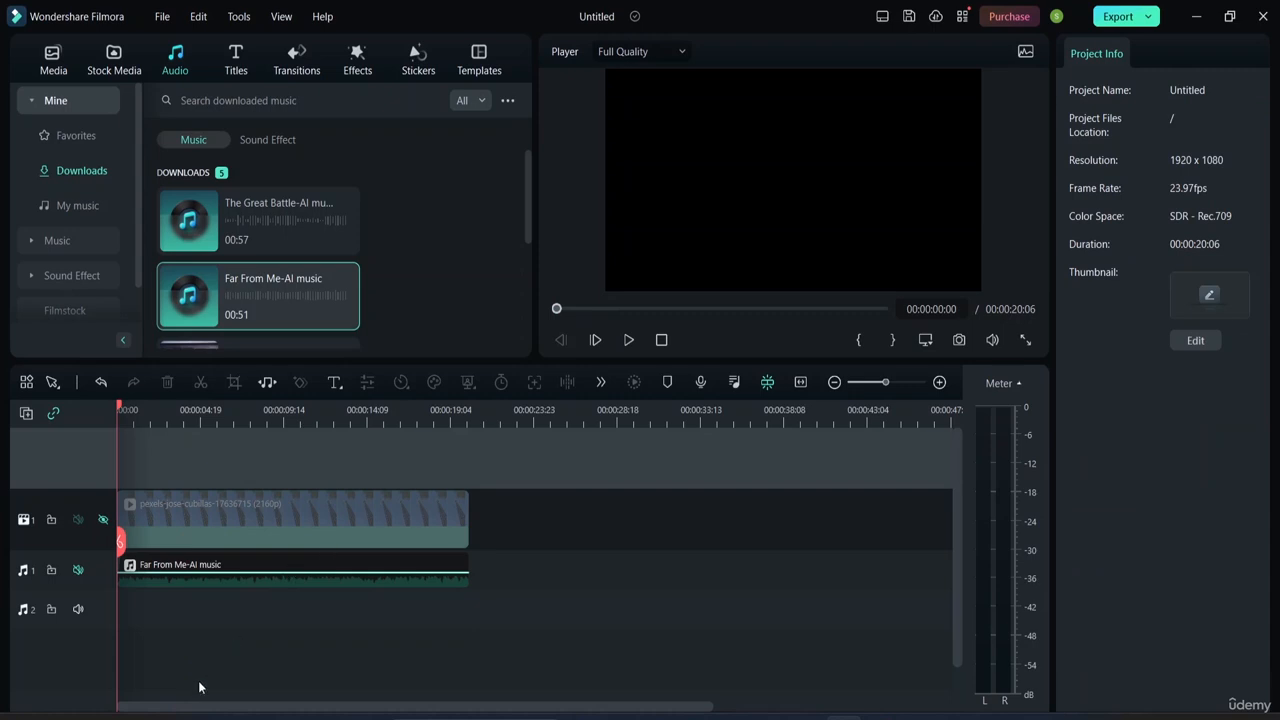
# Unmute the music track and show the video track again, playing about three seconds of both from the start.
pyautogui.click(79, 569)
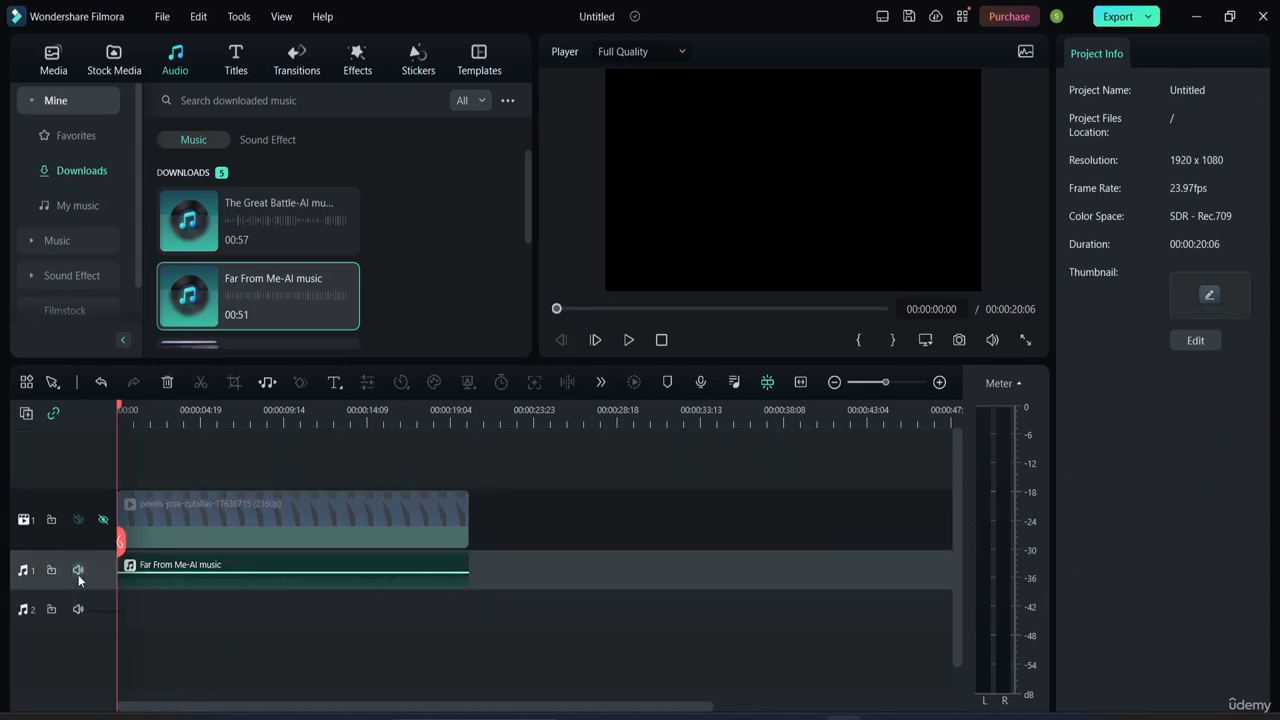
pyautogui.click(102, 520)
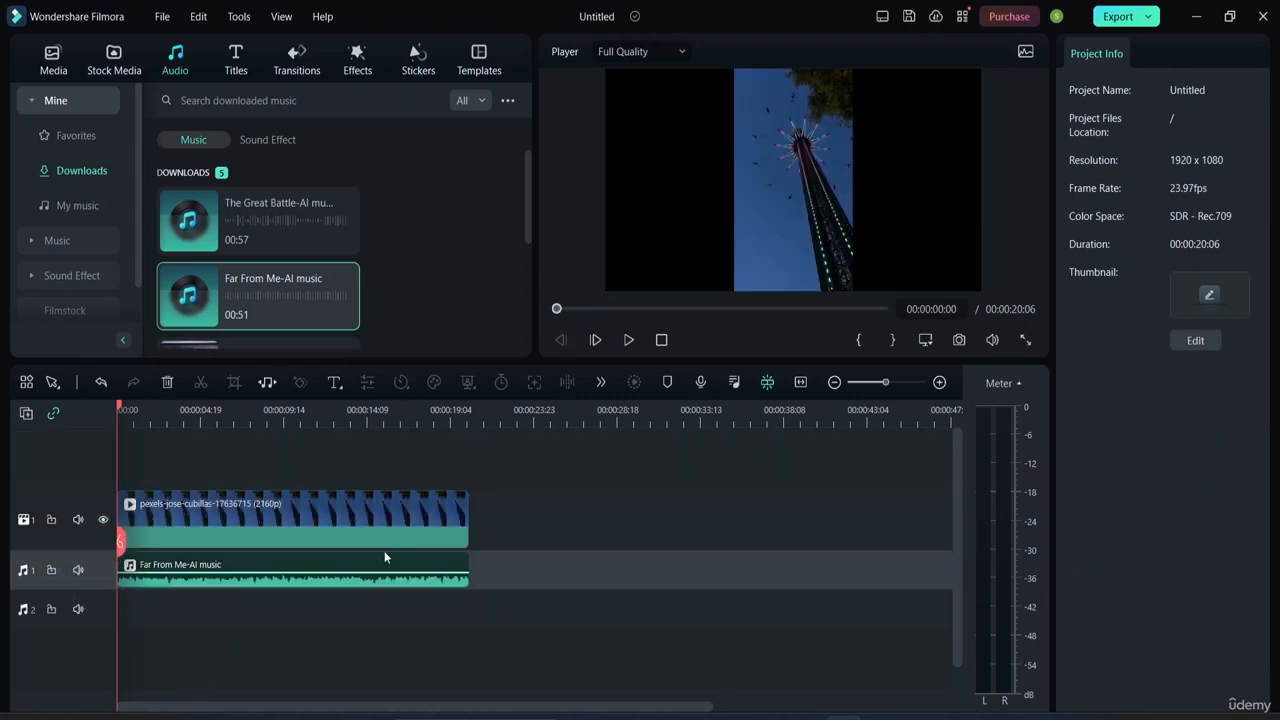
pyautogui.press('space')
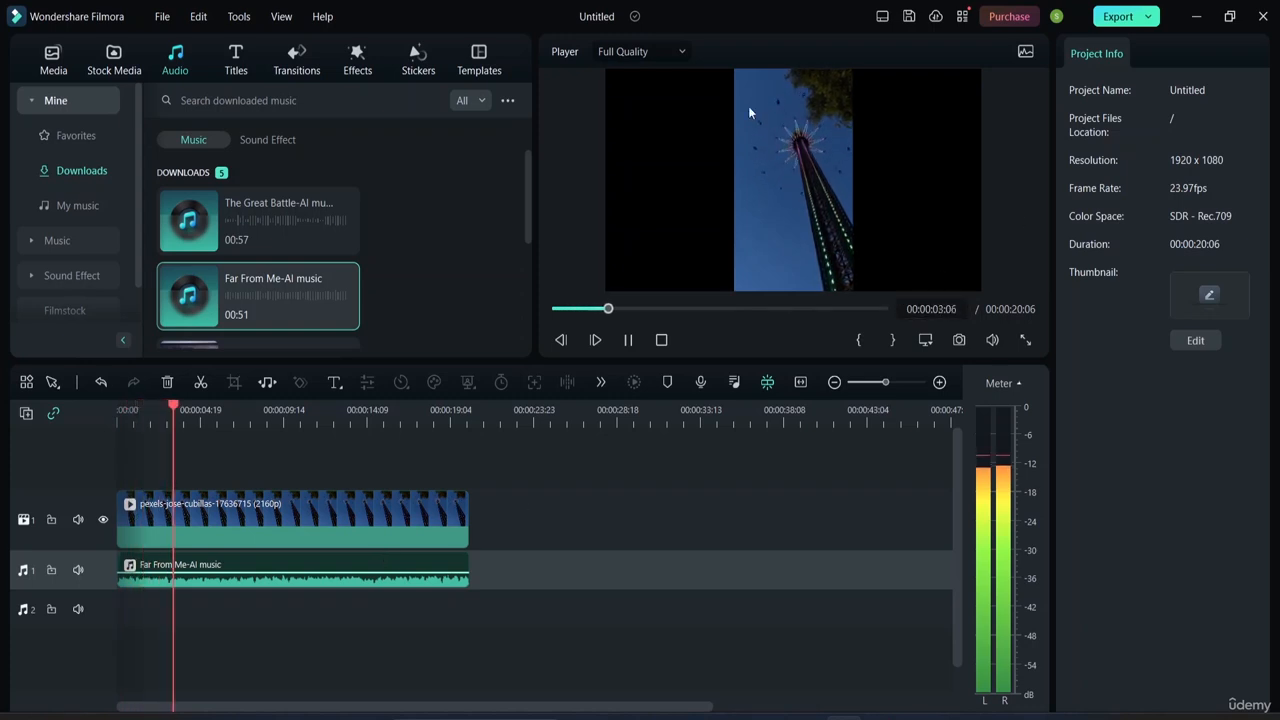
pyautogui.press('space')
# Group the video clip with the Far From Me-AI music clip on the timeline.
pyautogui.moveTo(326, 556)
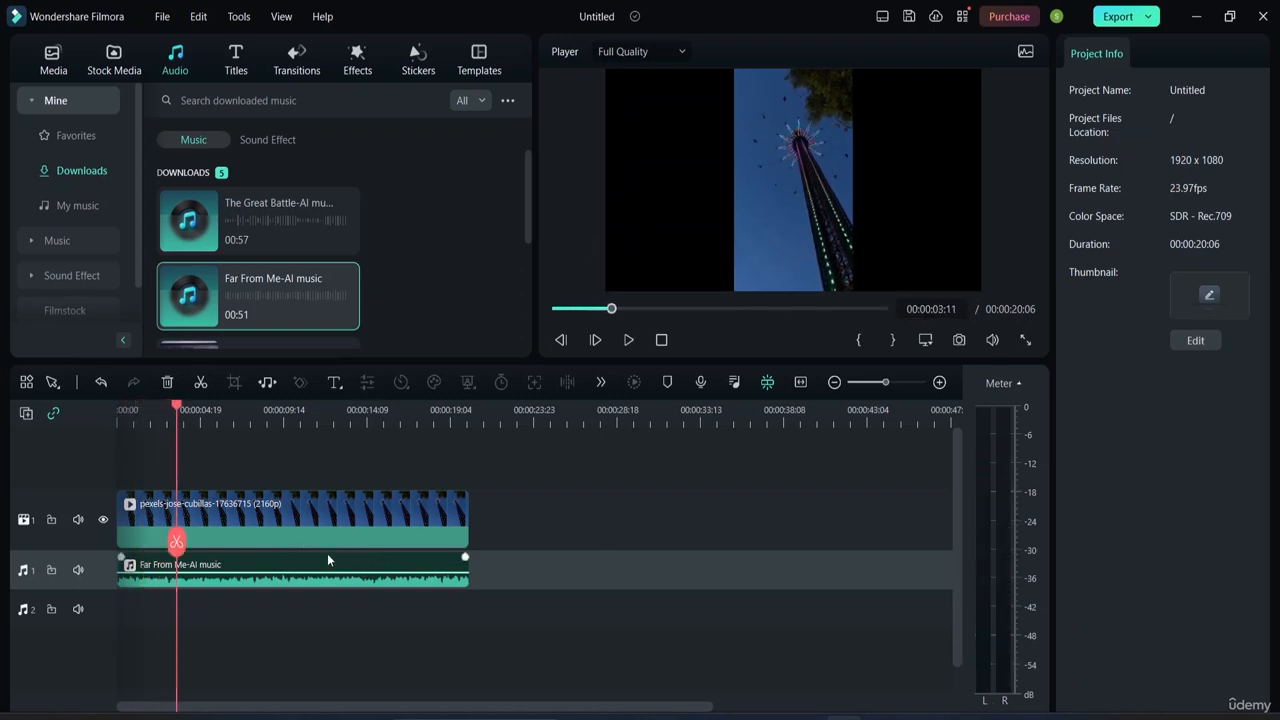
pyautogui.click(307, 501)
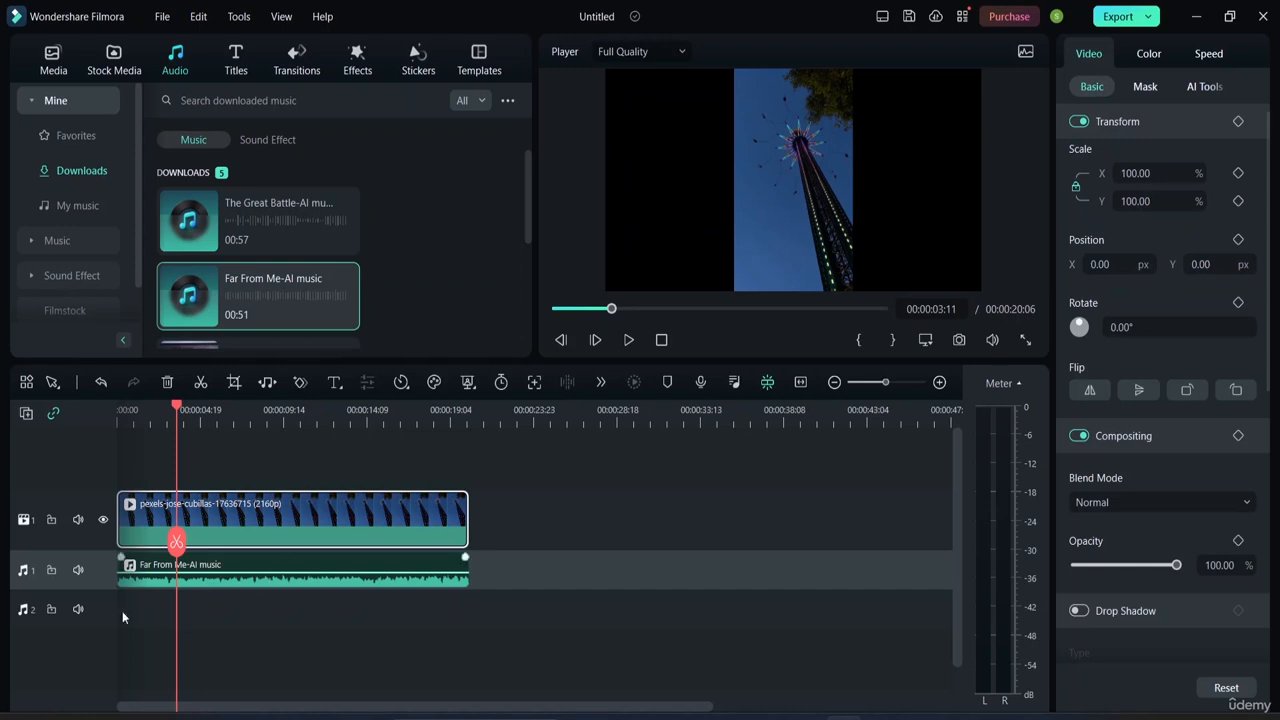
pyautogui.click(551, 459)
pyautogui.moveTo(398, 561)
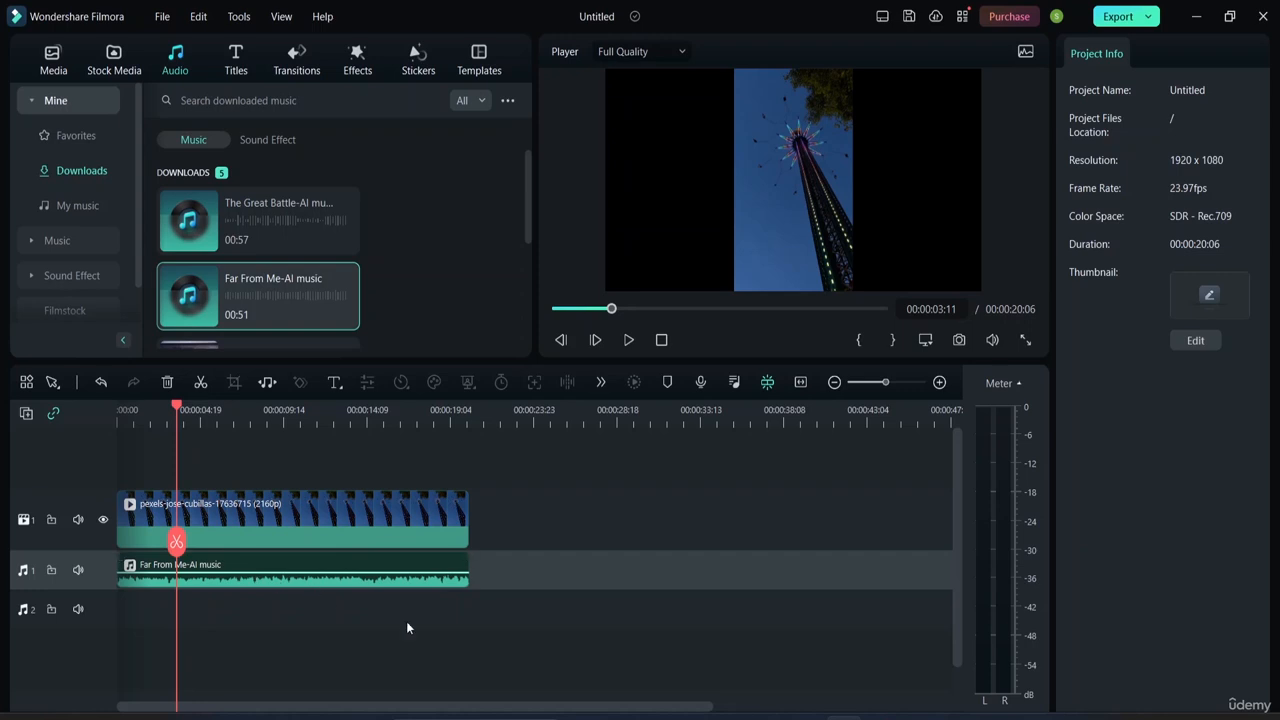
pyautogui.moveTo(407, 622); pyautogui.dragTo(364, 490)
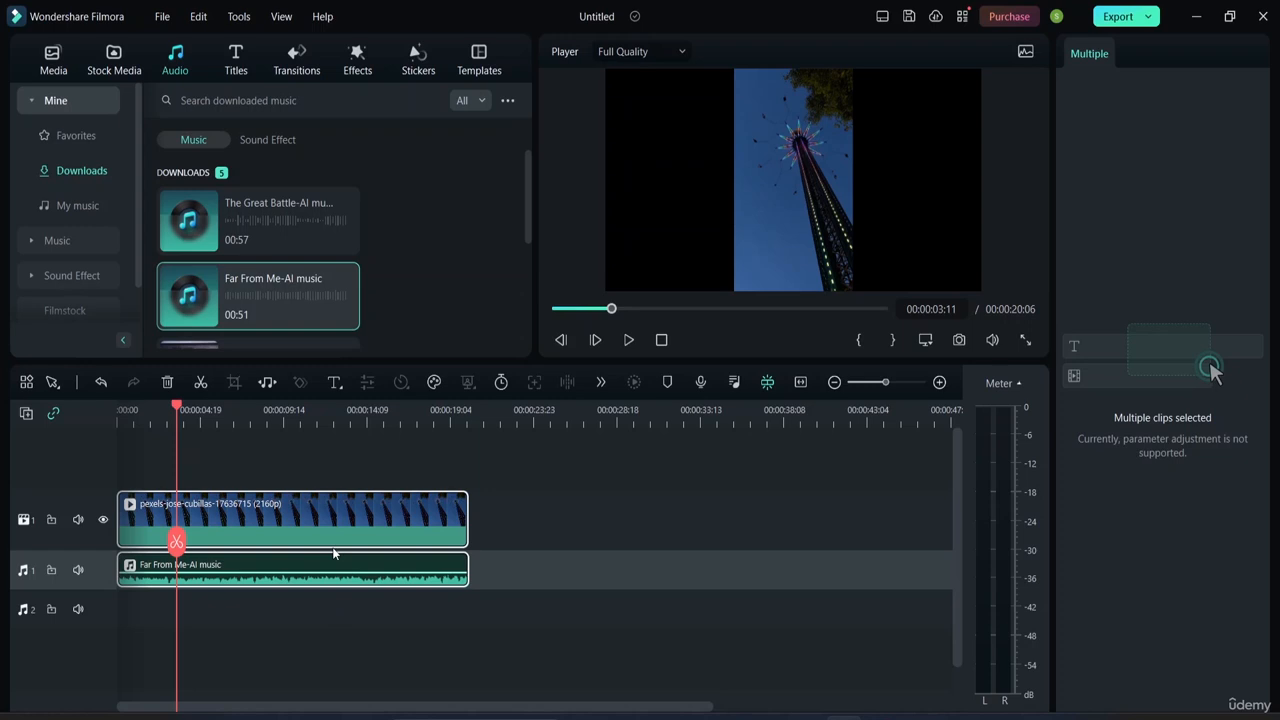
pyautogui.rightClick(357, 558)
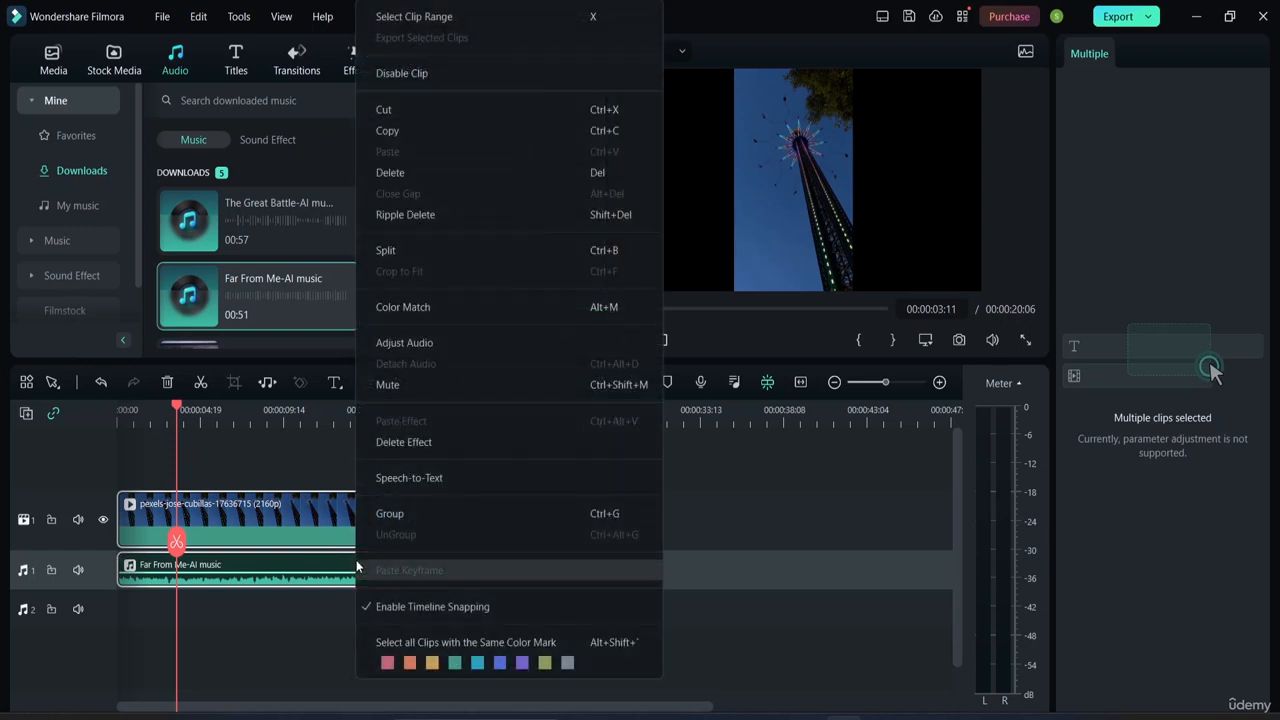
pyautogui.click(403, 516)
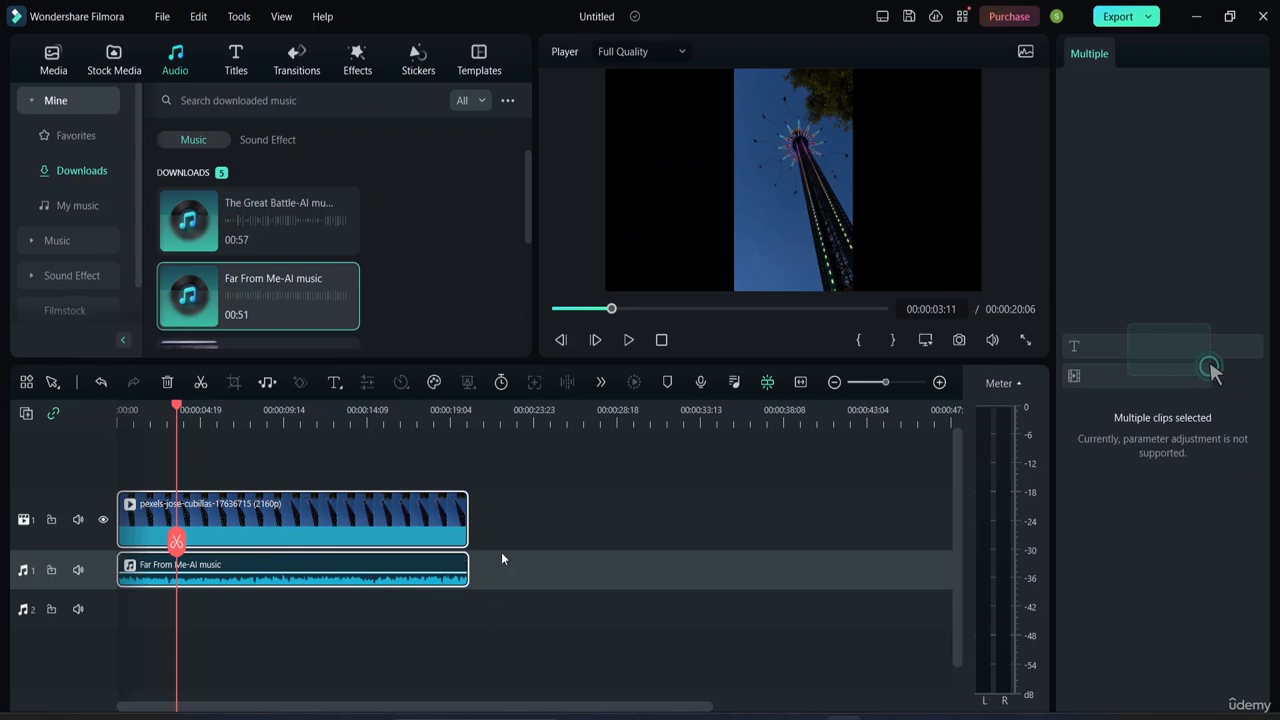
# Shift the grouped video and music clips about 17 seconds along the timeline and back to its start.
pyautogui.moveTo(257, 538); pyautogui.dragTo(595, 568)
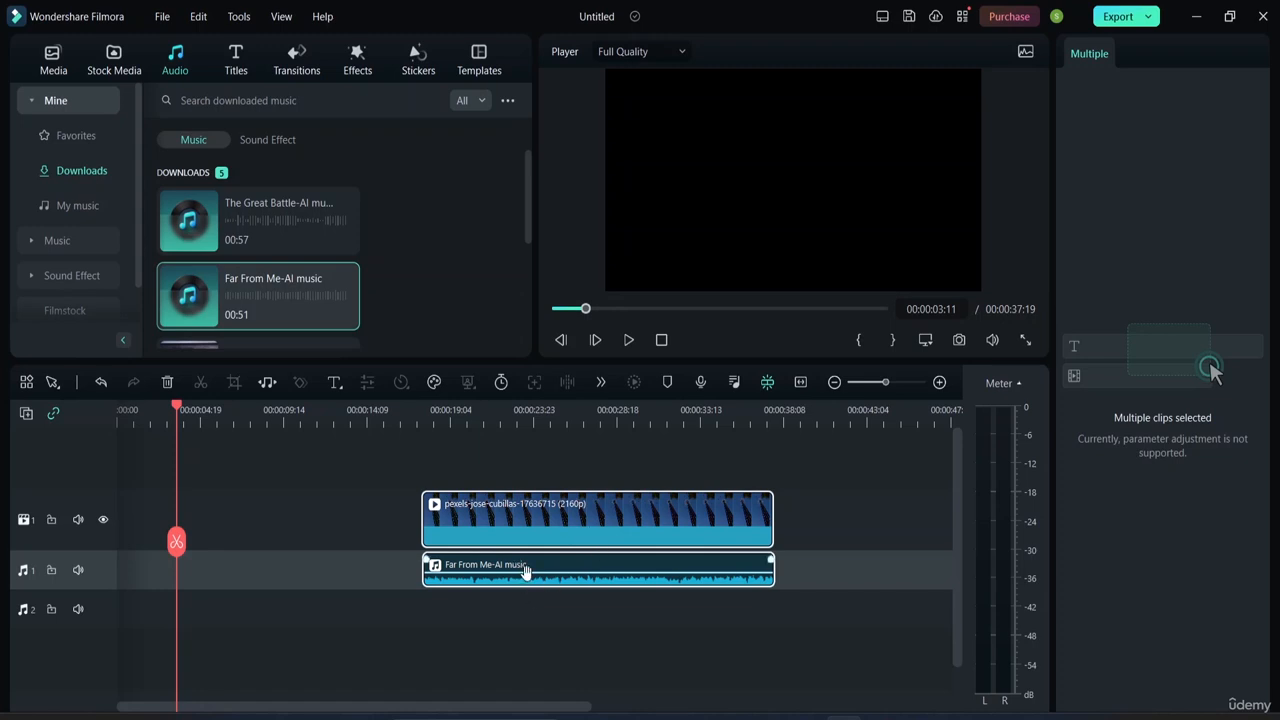
pyautogui.moveTo(526, 571); pyautogui.dragTo(526, 571)
pyautogui.moveTo(603, 536); pyautogui.dragTo(300, 536)
# Ungroup the video and music clips and raise the Far From Me-AI music clip's volume to 0.19 dB.
pyautogui.rightClick(282, 571)
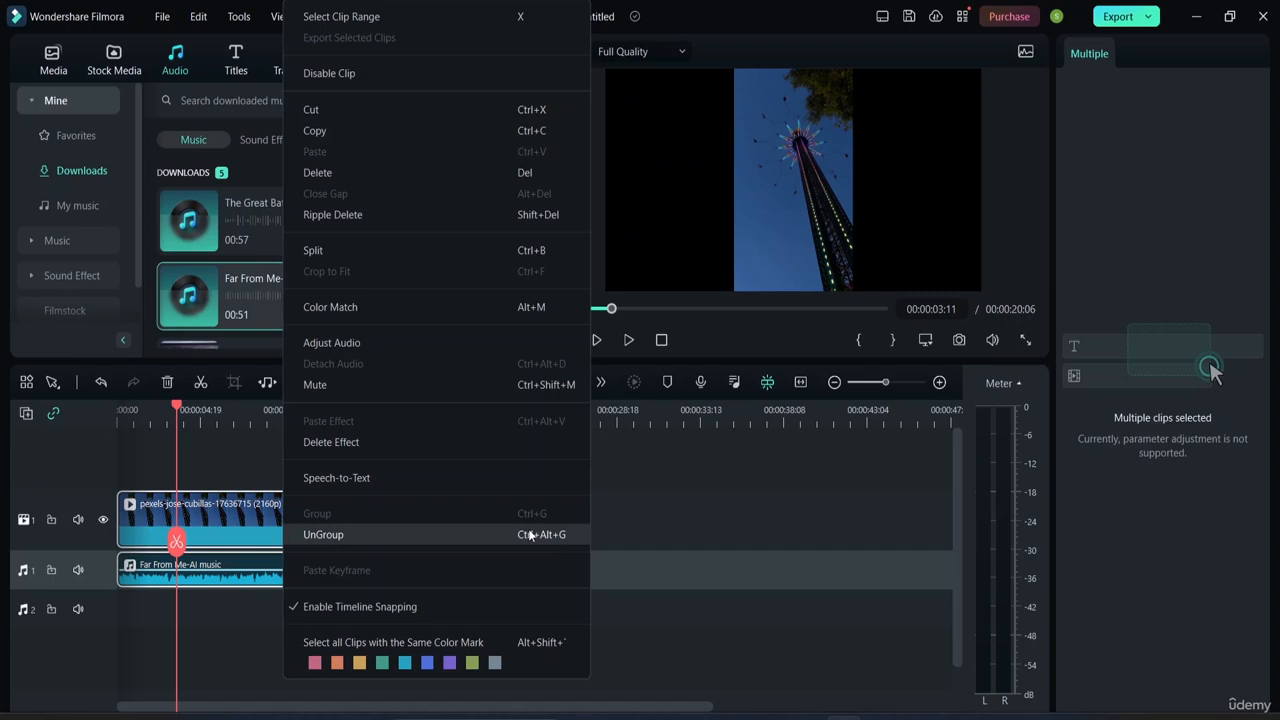
pyautogui.click(430, 540)
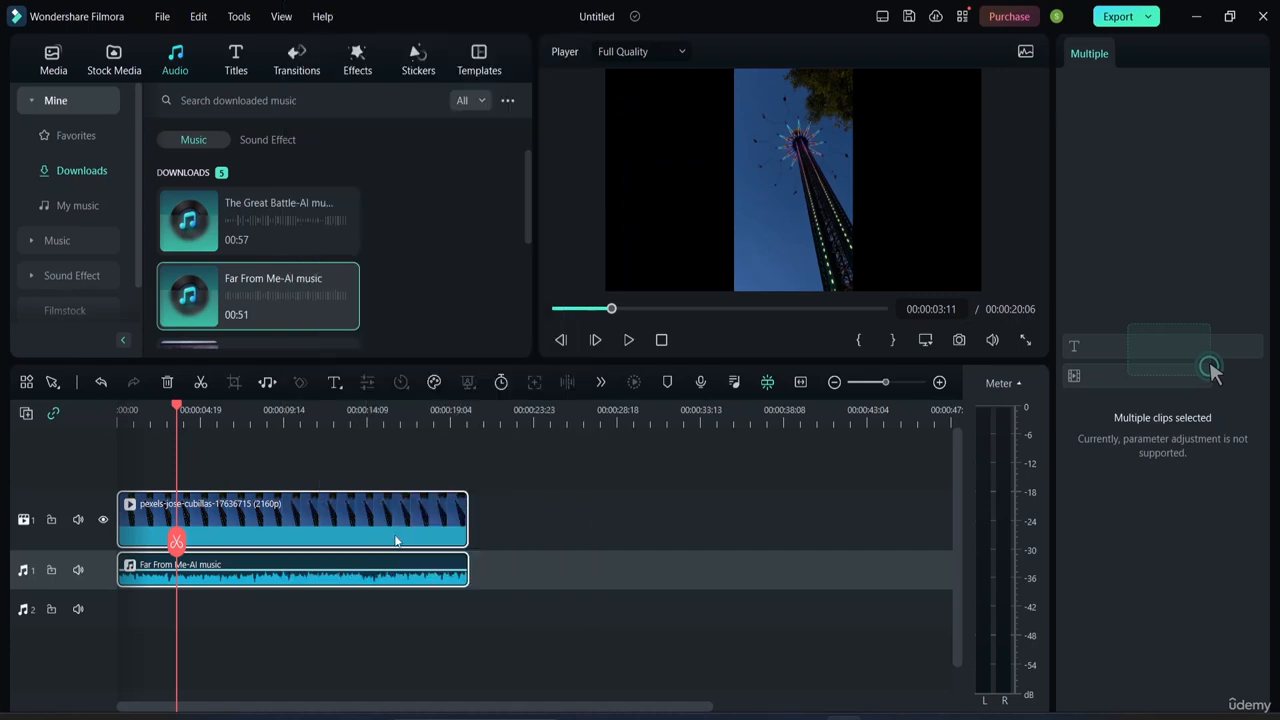
pyautogui.click(554, 508)
pyautogui.click(301, 580)
pyautogui.moveTo(294, 570); pyautogui.dragTo(540, 558)
pyautogui.click(554, 512)
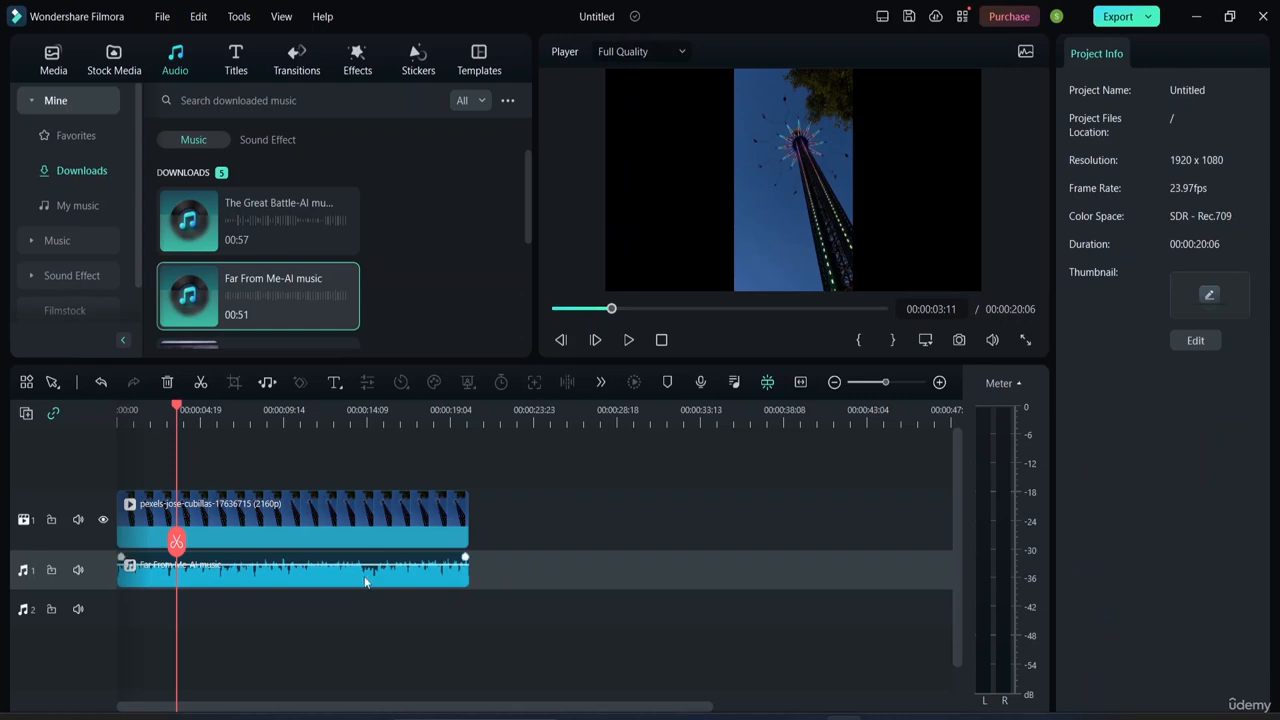
pyautogui.moveTo(365, 580)
pyautogui.mouseDown()
pyautogui.moveTo(726, 545)
pyautogui.moveTo(631, 585)
pyautogui.moveTo(385, 592)
pyautogui.moveTo(345, 566)
pyautogui.mouseUp()
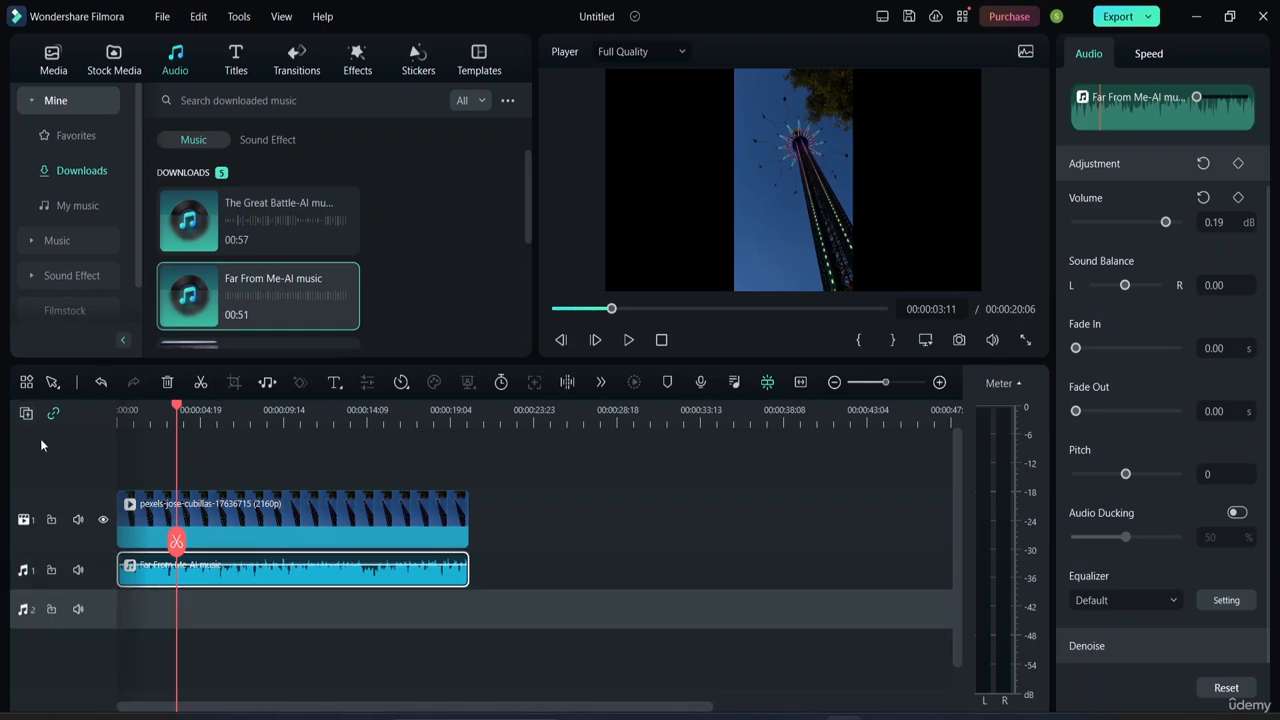
# Delete the empty audio track 2, keeping the Far From Me-AI music clip on track 1.
pyautogui.click(167, 382)
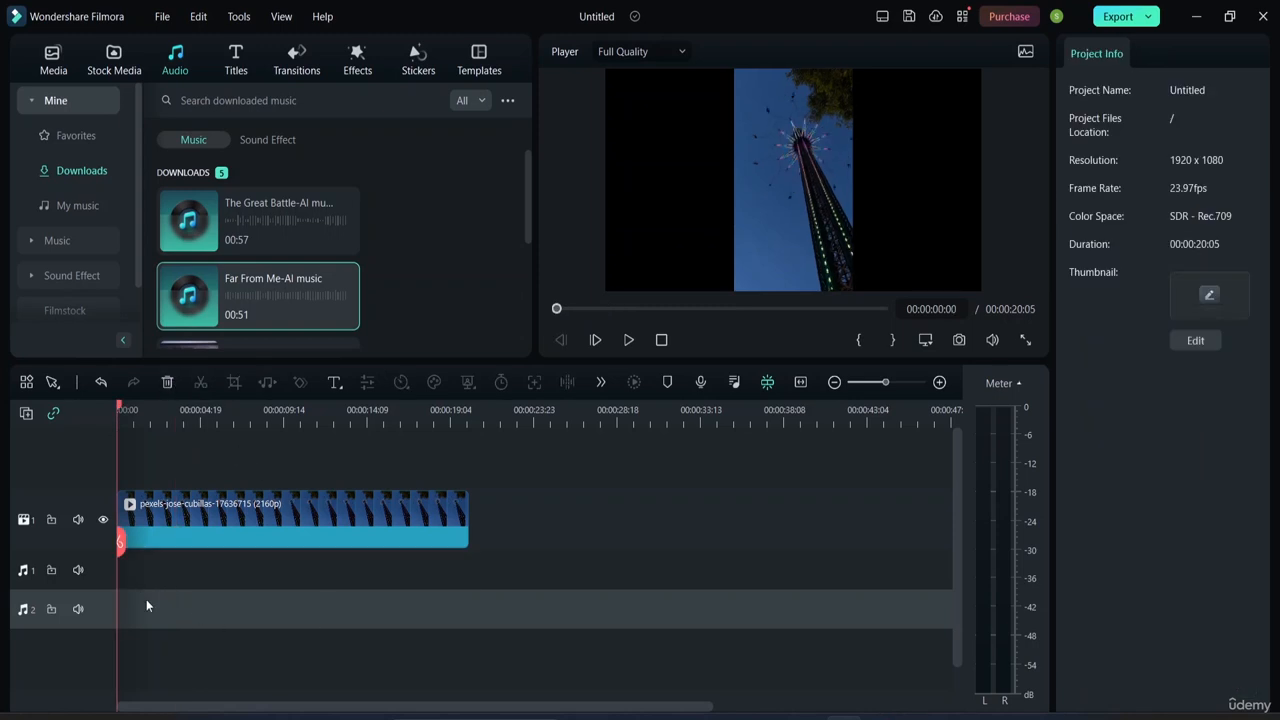
pyautogui.hotkey('ctrl', 'z')
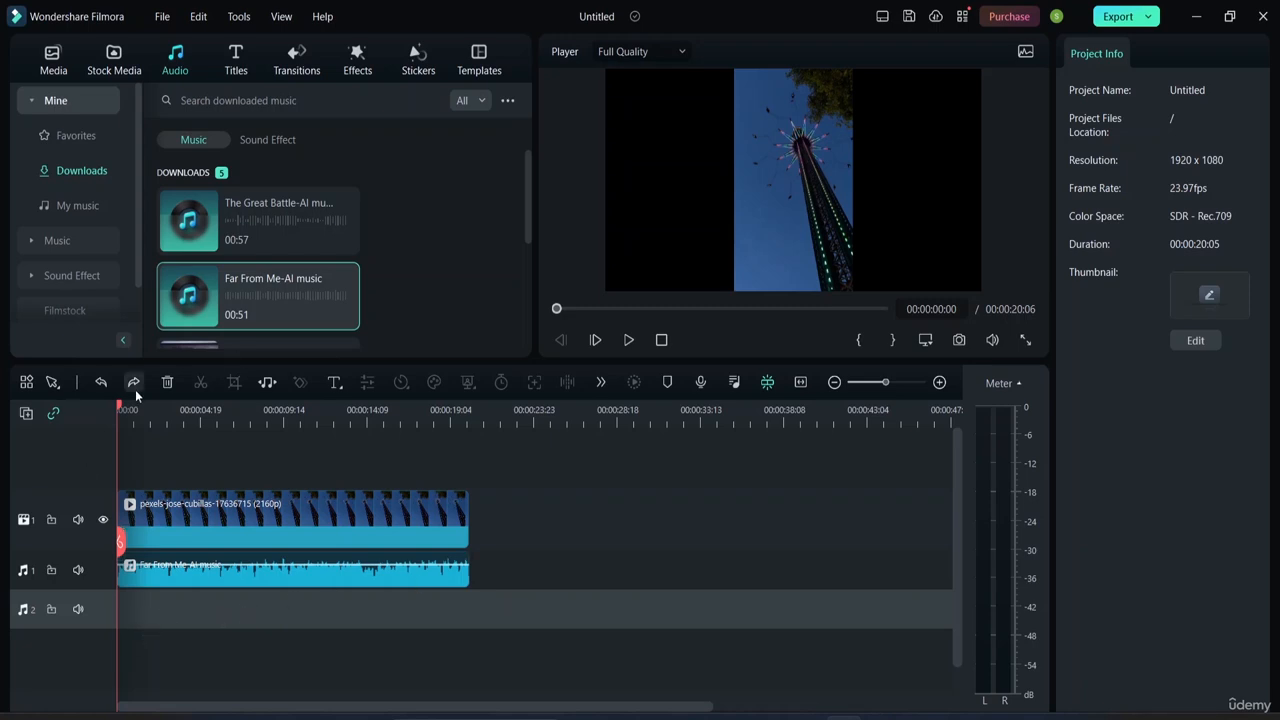
pyautogui.click(167, 382)
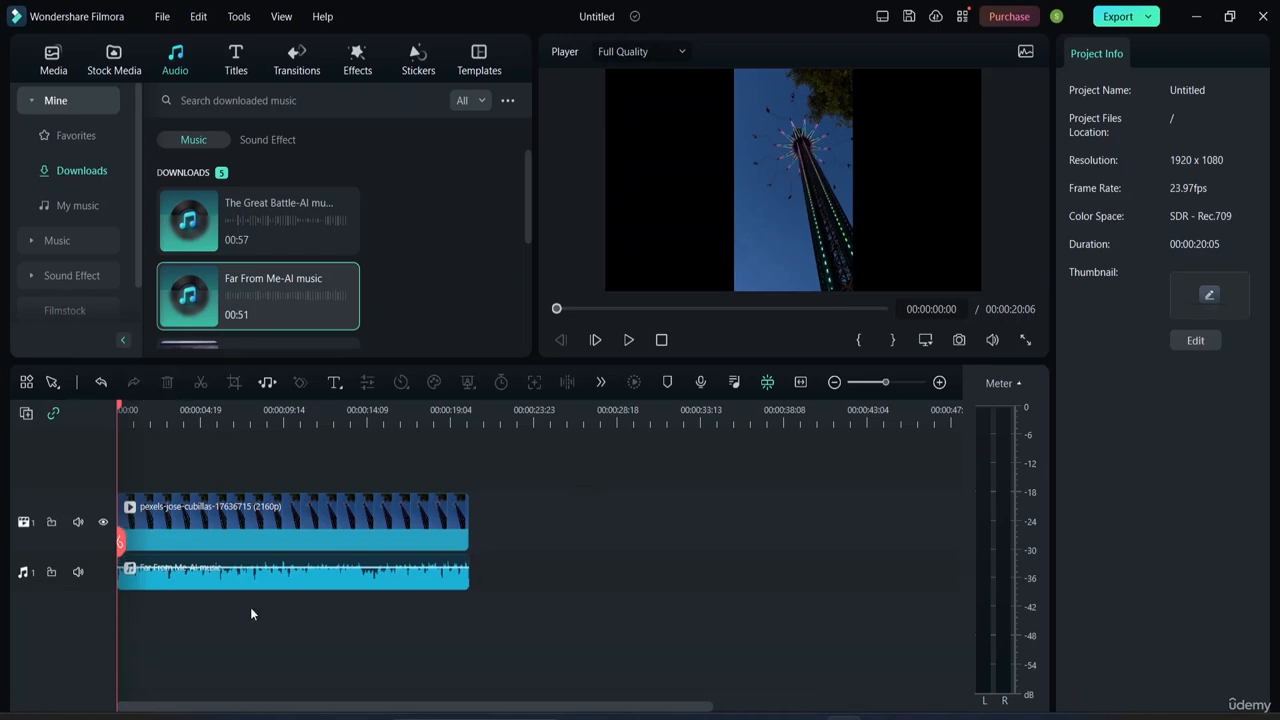
# Lower the Far From Me-AI music clip's volume on the timeline and group it with the video clip.
pyautogui.moveTo(418, 585)
pyautogui.moveTo(312, 566); pyautogui.dragTo(312, 571)
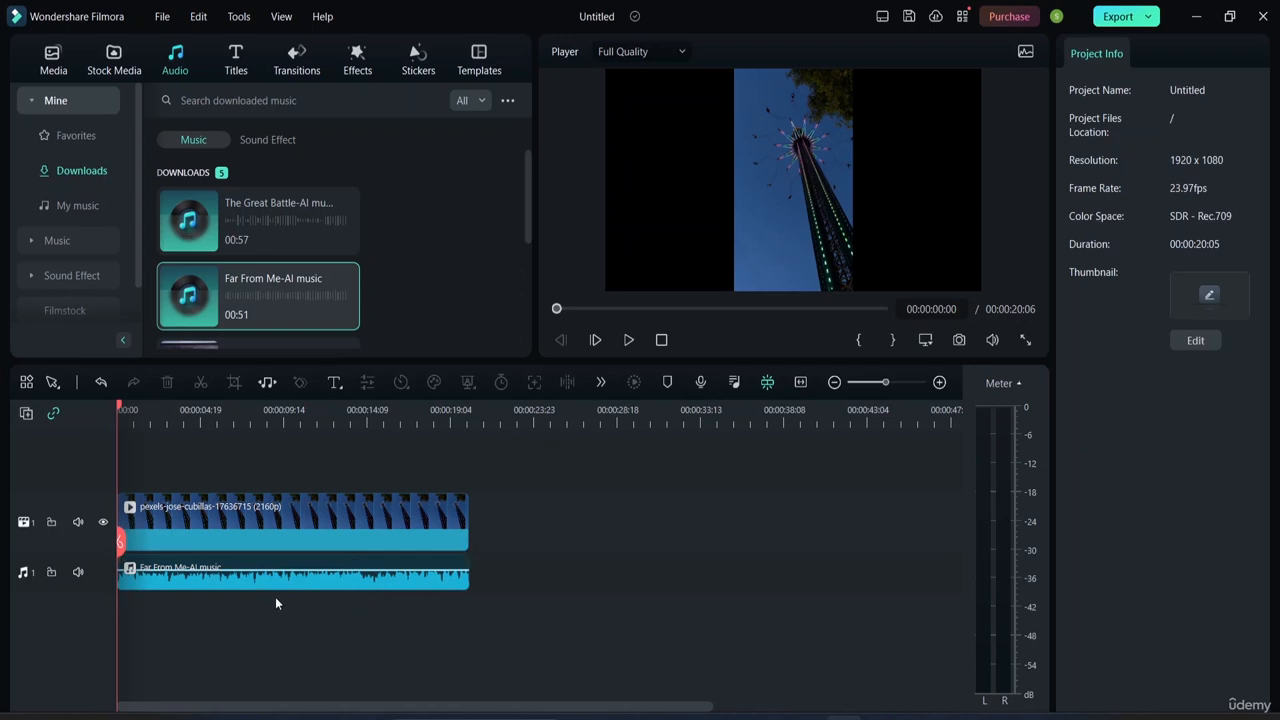
pyautogui.hotkey('ctrl', 'a')
pyautogui.rightClick(392, 572)
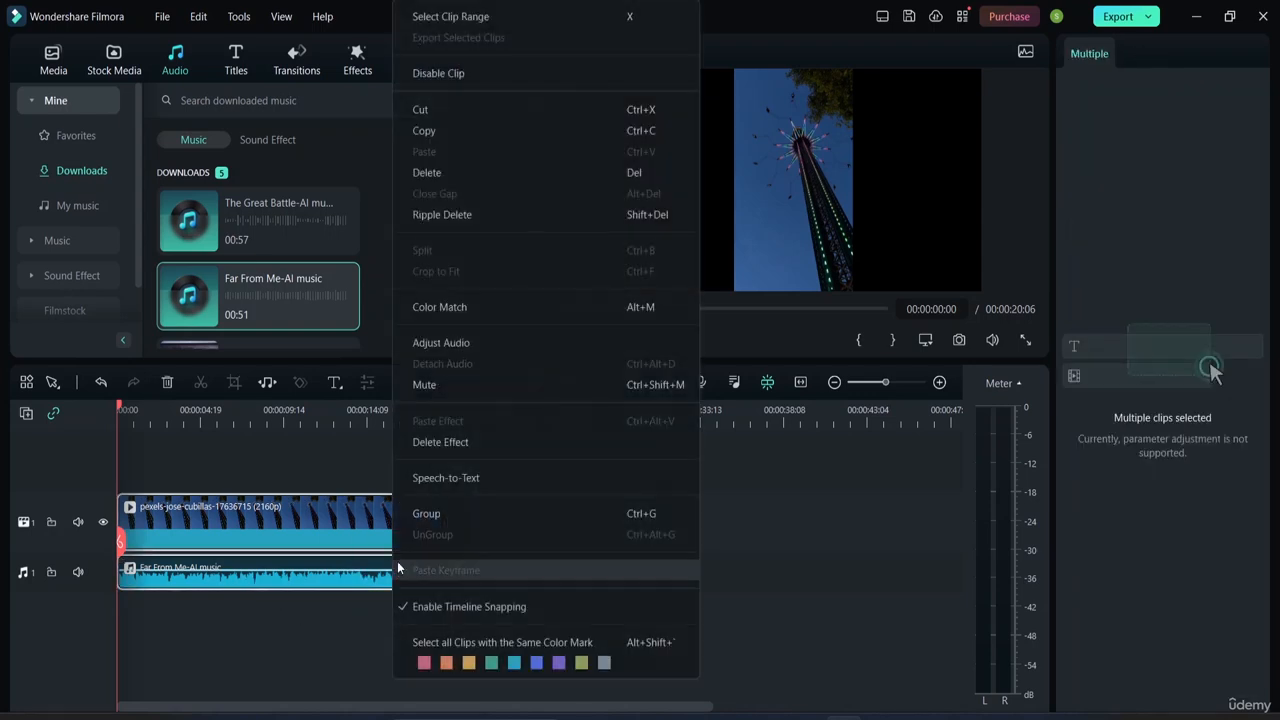
pyautogui.click(426, 513)
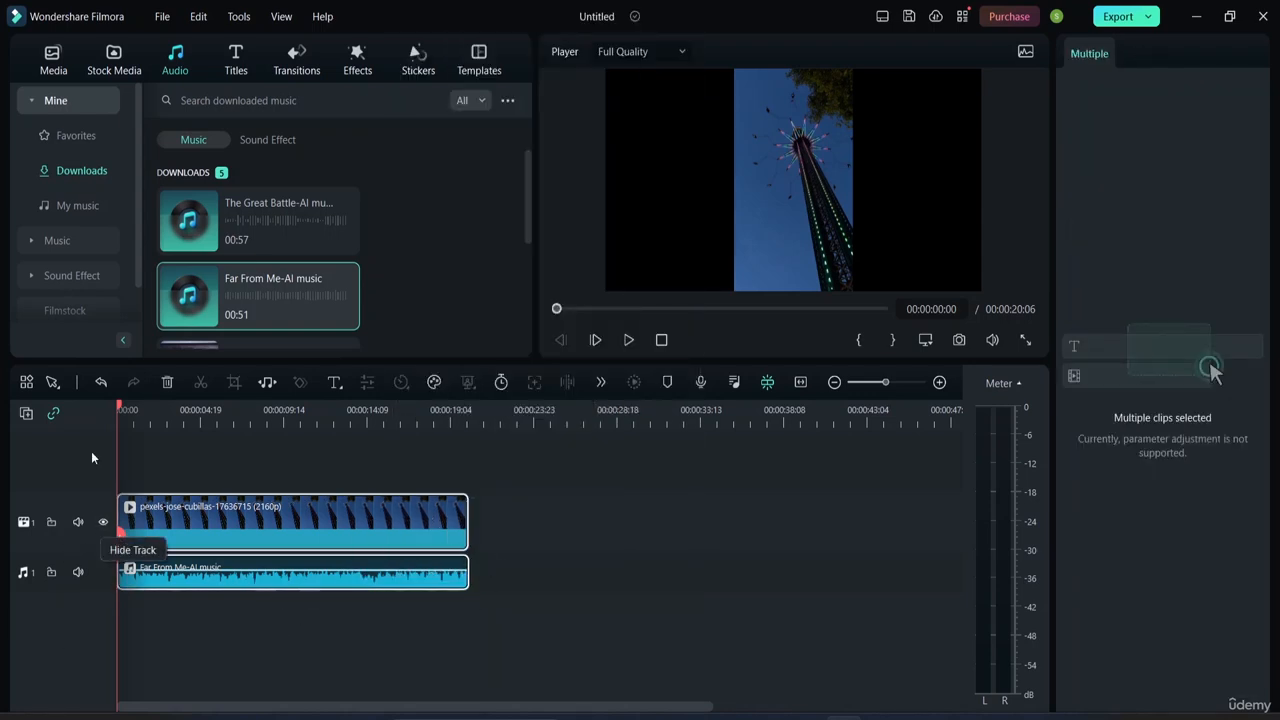
# Add a new empty audio track below the Far From Me-AI music track.
pyautogui.click(26, 413)
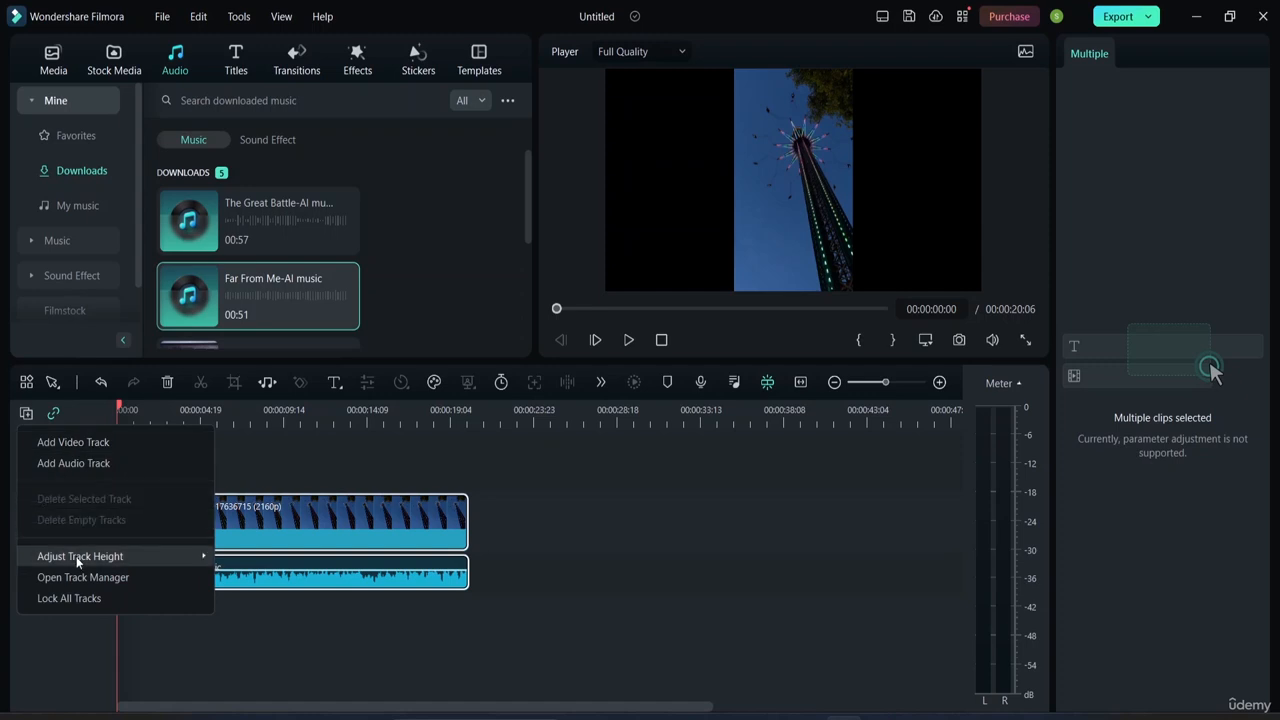
pyautogui.click(101, 464)
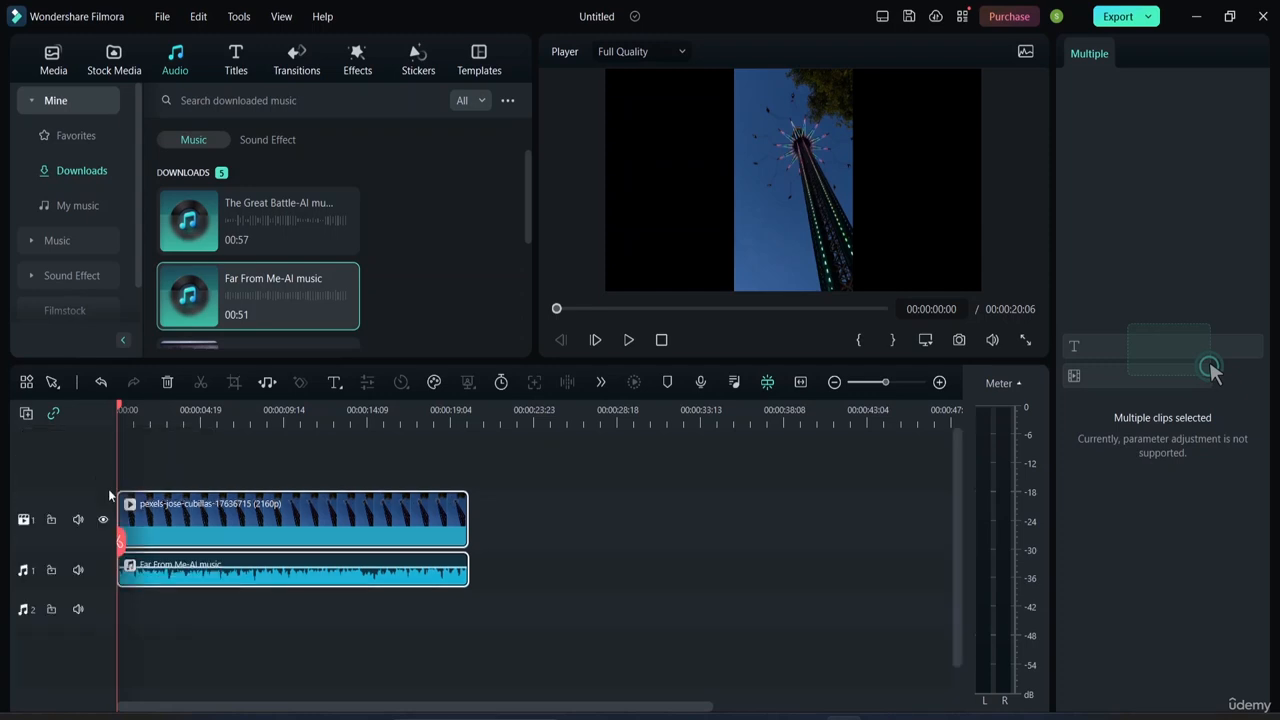
pyautogui.click(133, 617)
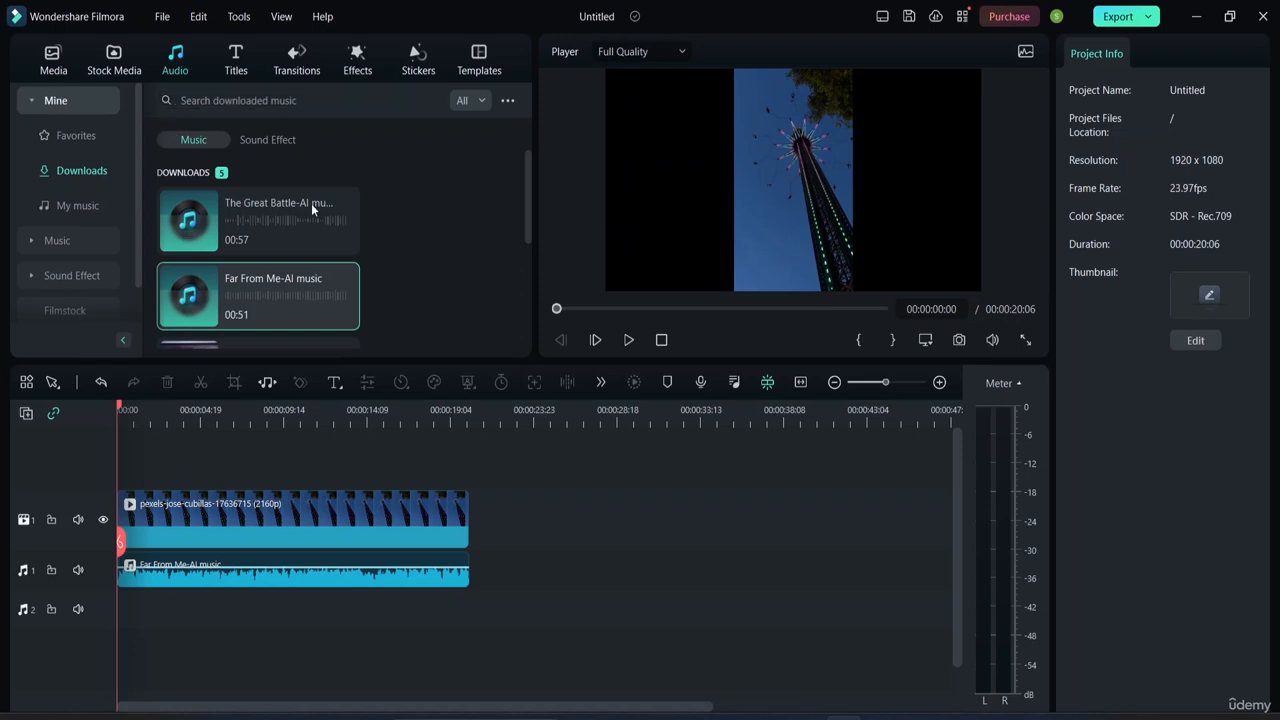
# Place the downloaded Something Cheer You Up-AI music at the start of audio track 2.
pyautogui.scroll(-5, 289, 232)
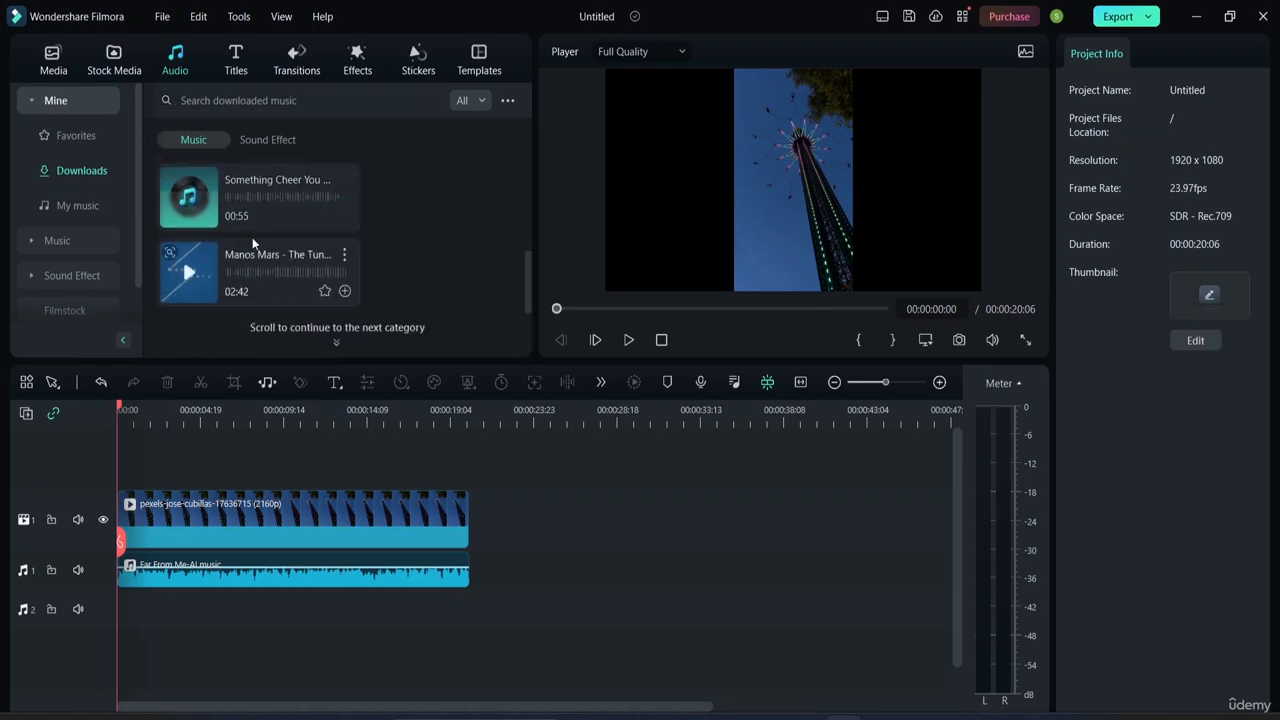
pyautogui.click(235, 181)
pyautogui.moveTo(216, 190); pyautogui.dragTo(110, 615)
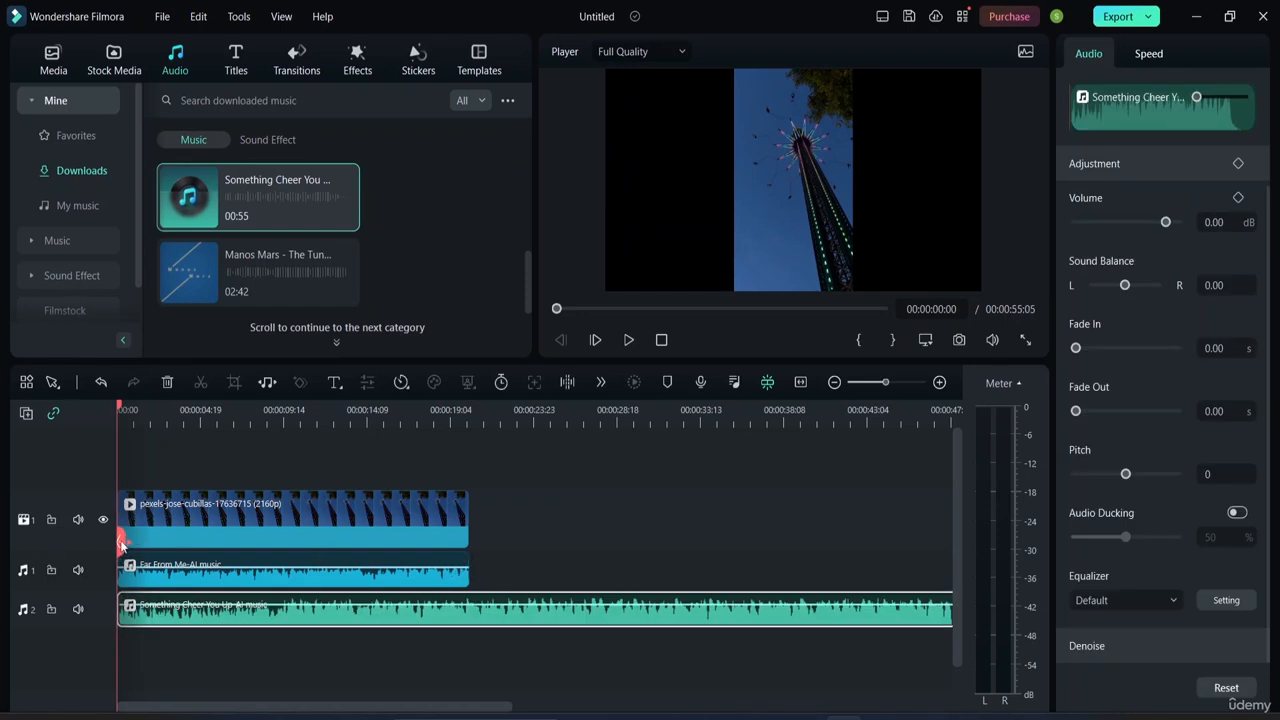
# Split the Something Cheer You Up-AI music at the video's end, 00:00:20:05, and delete the excess part.
pyautogui.moveTo(119, 542); pyautogui.dragTo(469, 562)
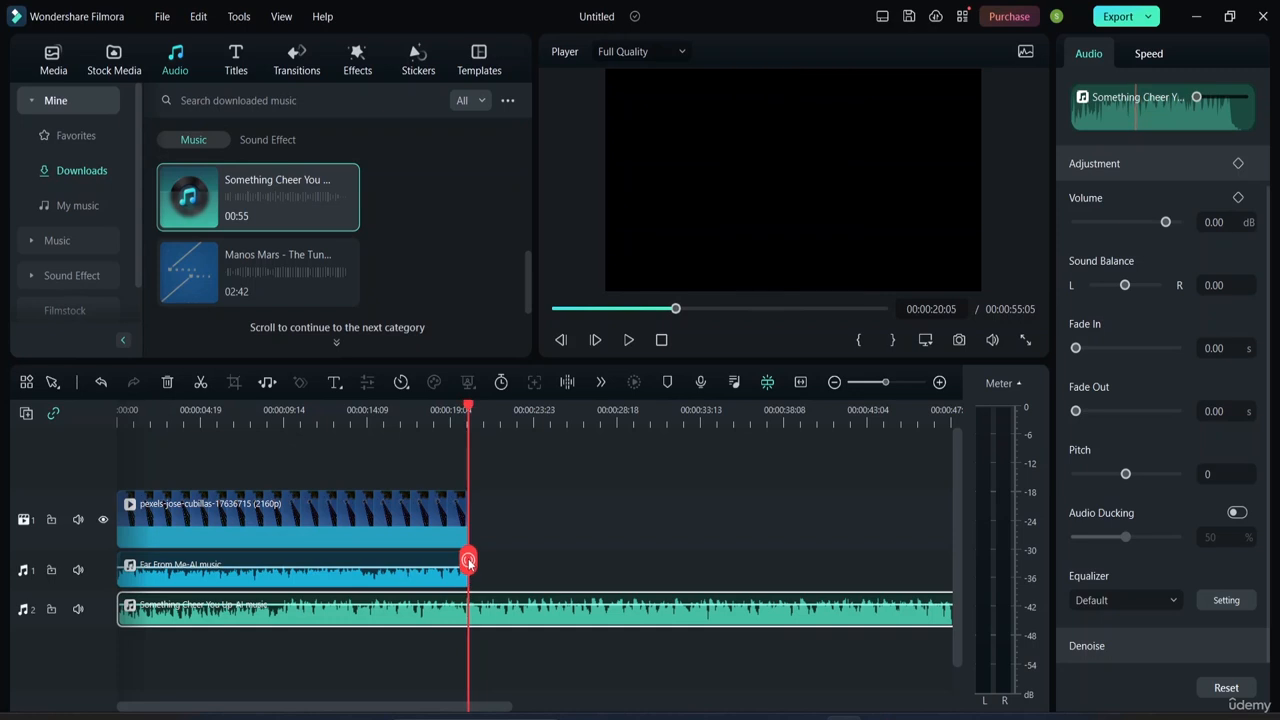
pyautogui.click(470, 562)
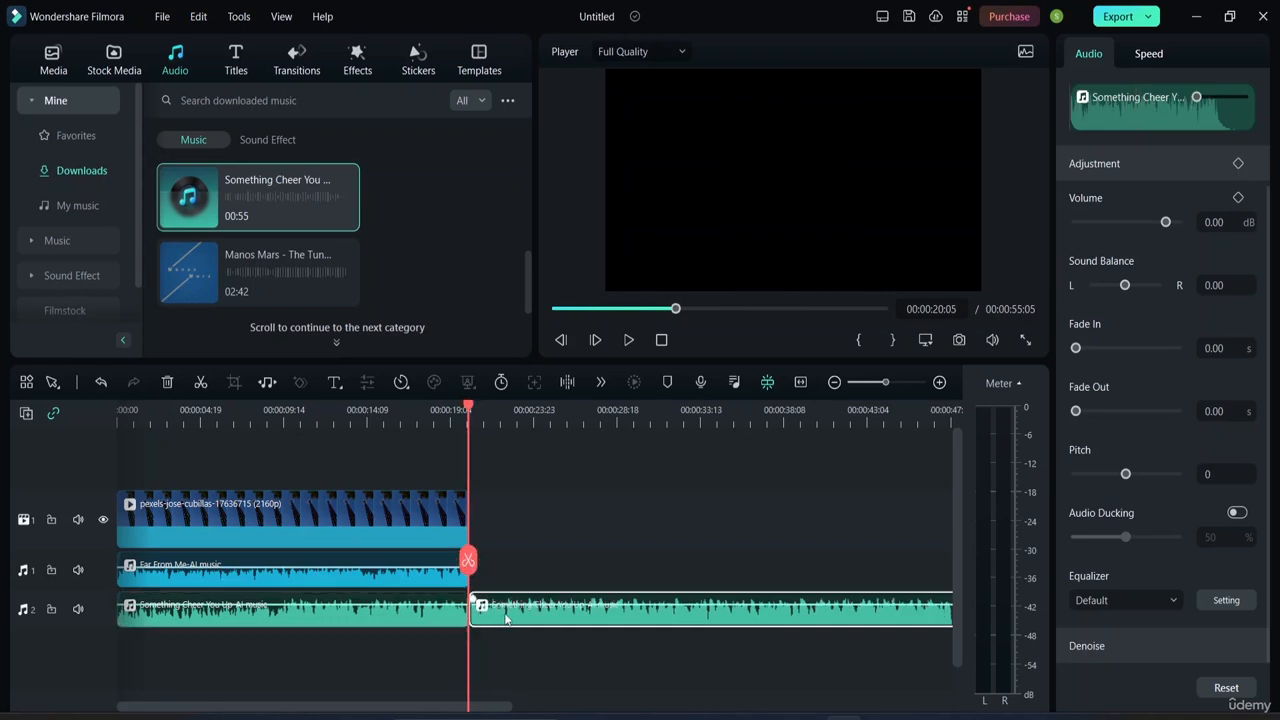
pyautogui.press('Delete')
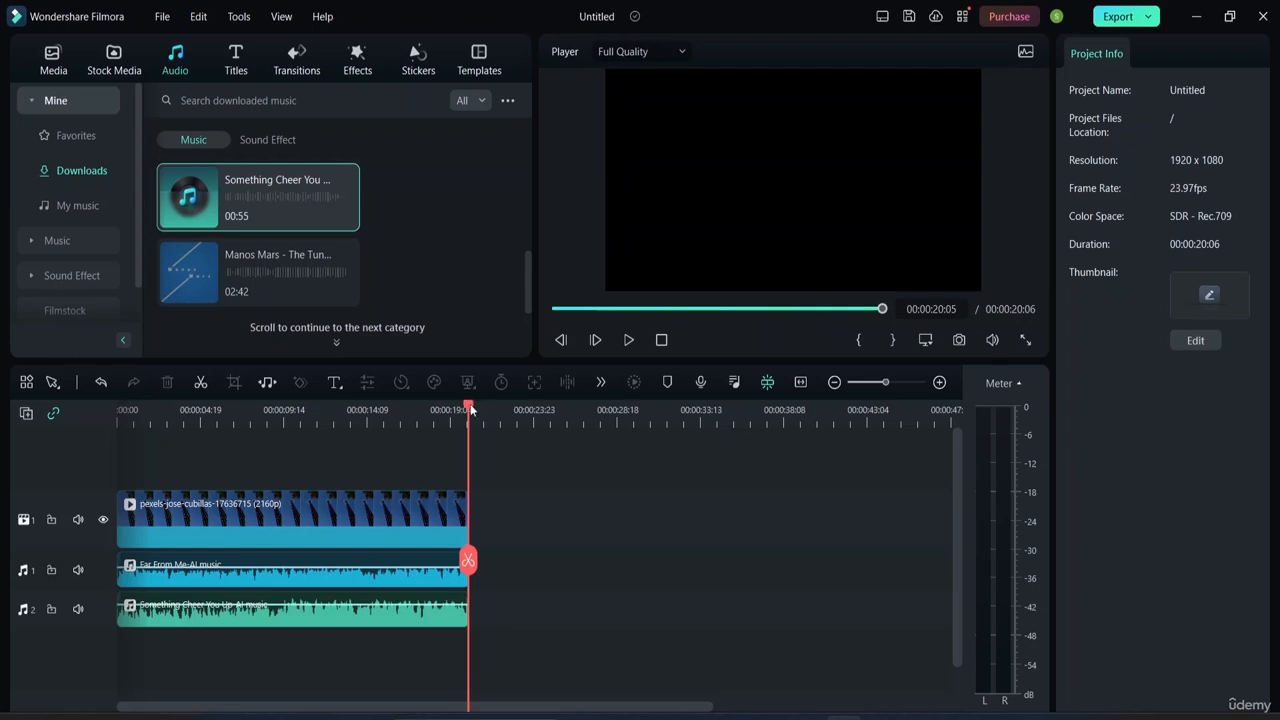
# Play both music tracks from the start and lower the Something Cheer You Up-AI music clip's volume on the timeline to -22.12 dB.
pyautogui.moveTo(470, 410); pyautogui.dragTo(110, 430)
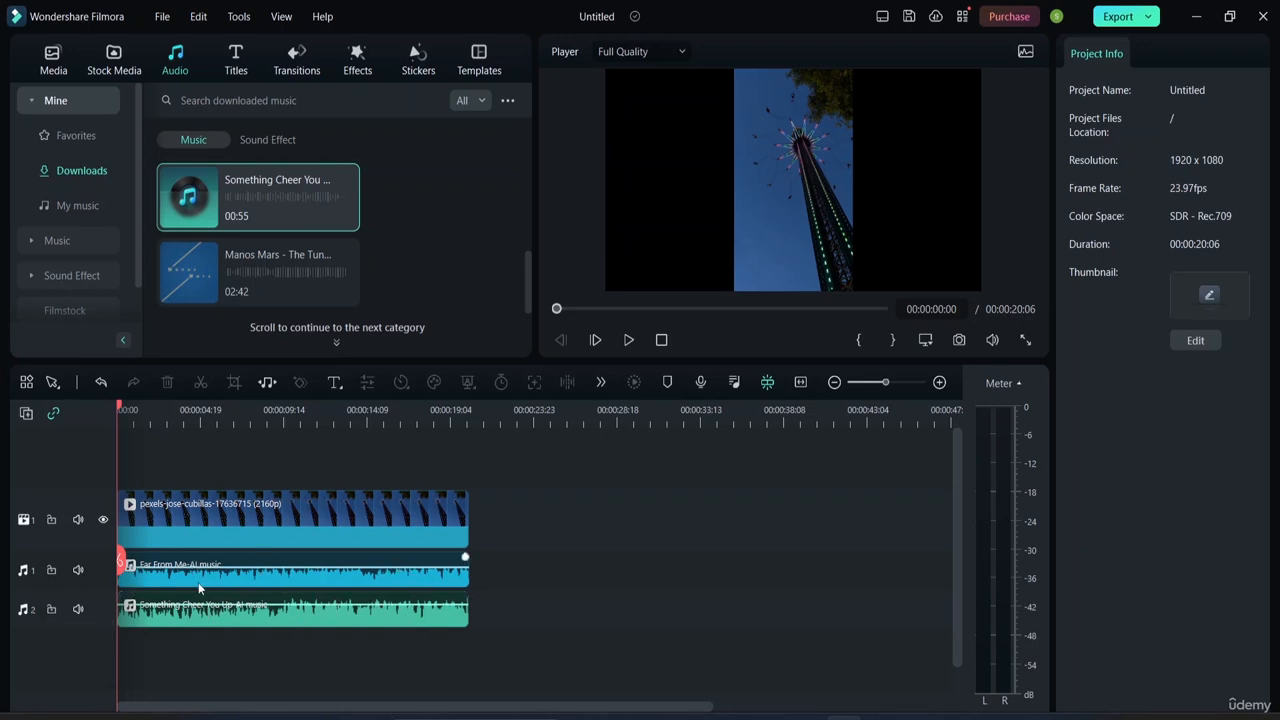
pyautogui.press('space')
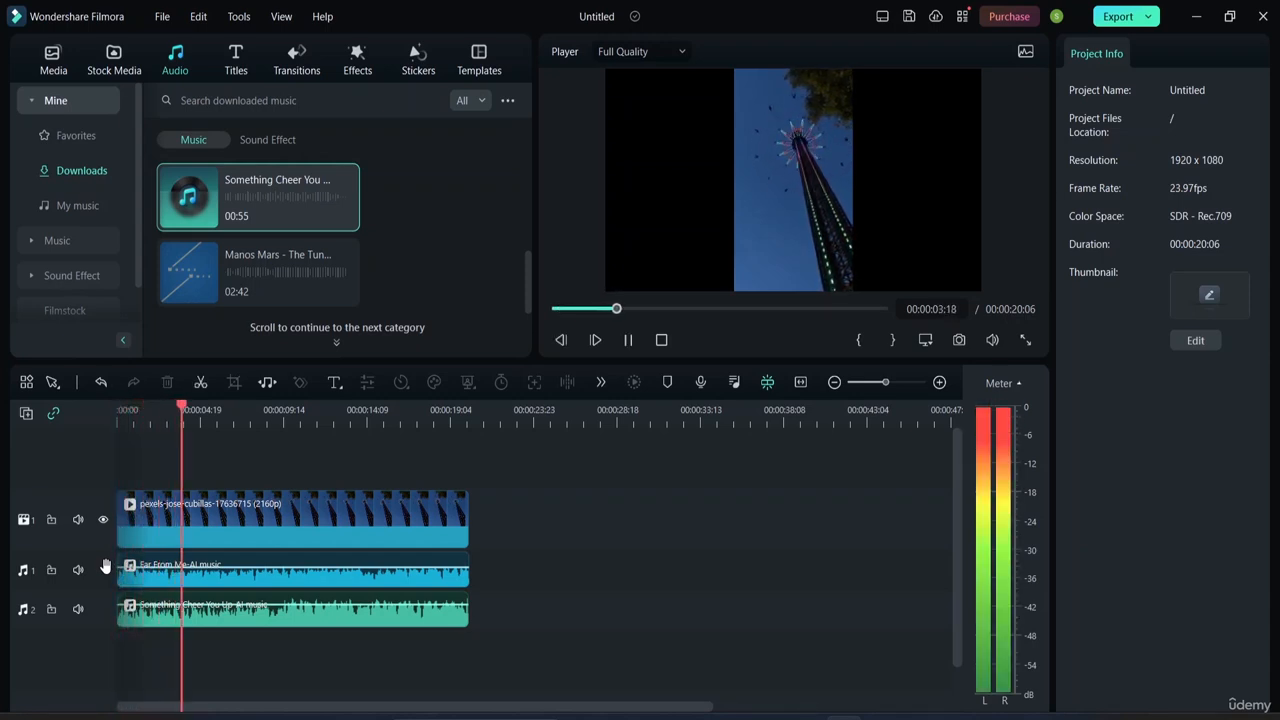
pyautogui.press('space')
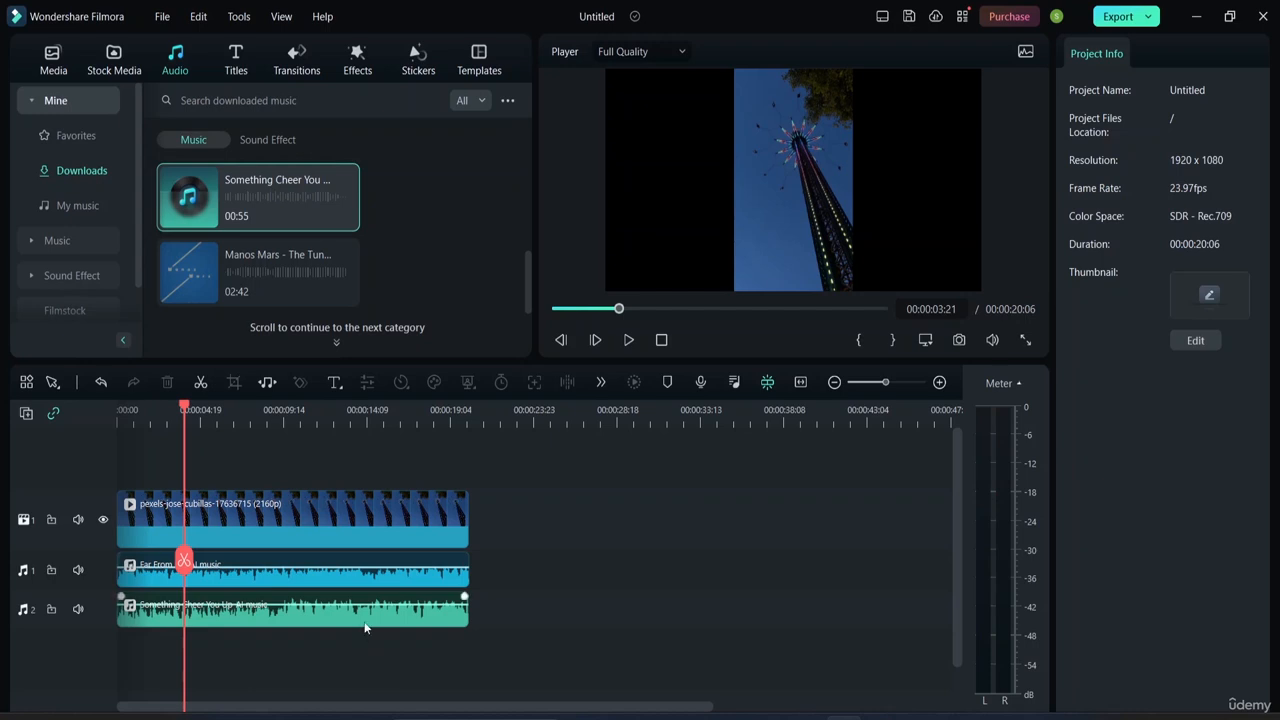
pyautogui.moveTo(356, 604); pyautogui.dragTo(355, 616)
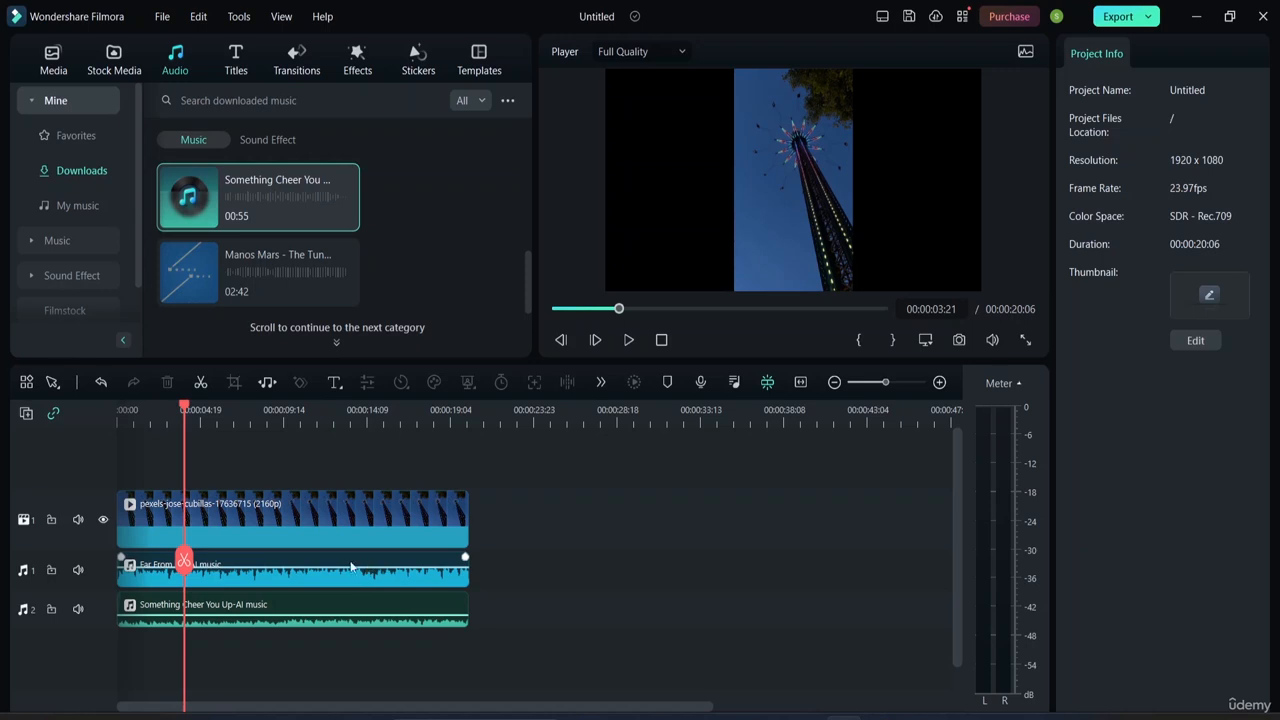
# Replay the mix from the start and lower the Far From Me-AI music clip's volume on the timeline to -13.31 dB.
pyautogui.moveTo(184, 407); pyautogui.dragTo(75, 405)
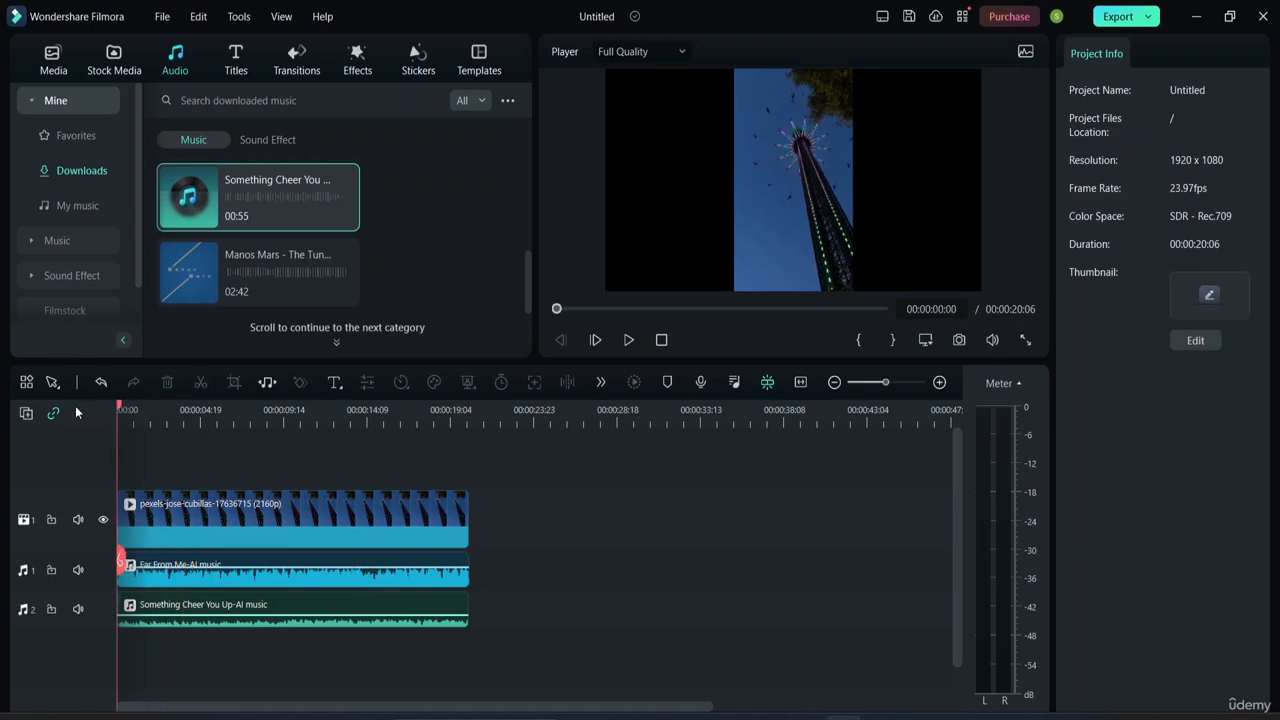
pyautogui.press('space')
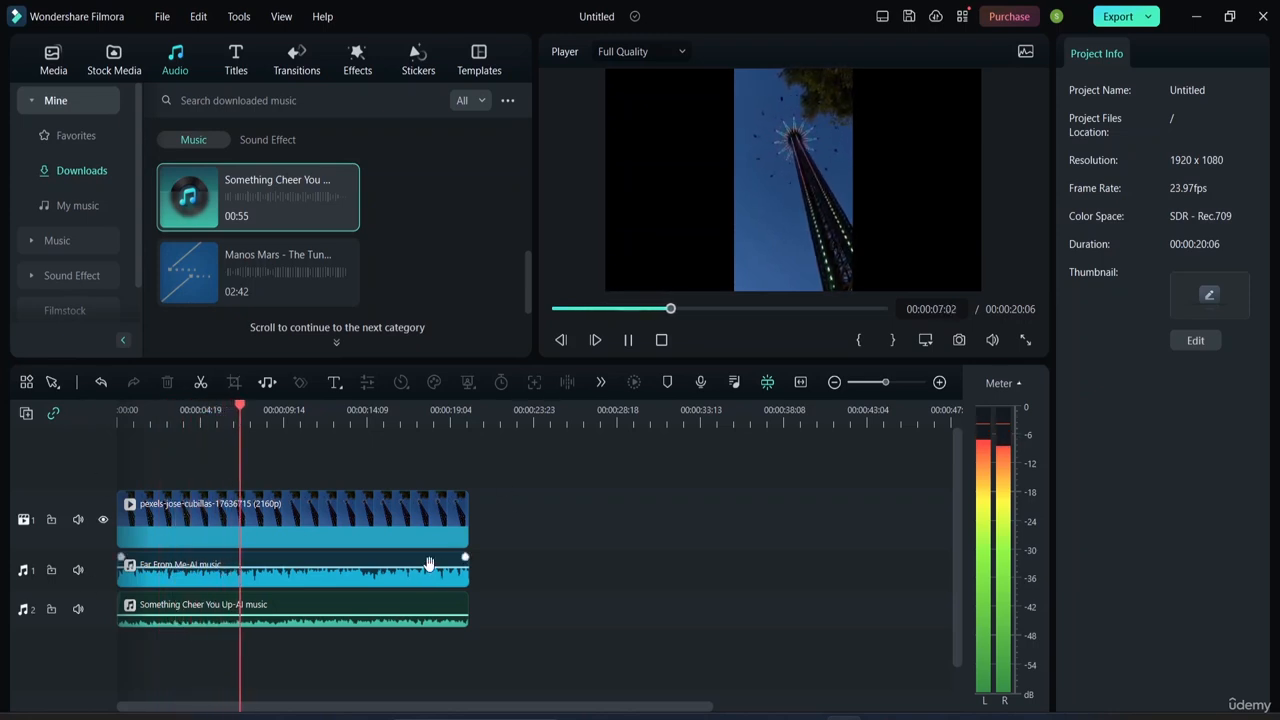
pyautogui.moveTo(430, 566); pyautogui.dragTo(432, 576)
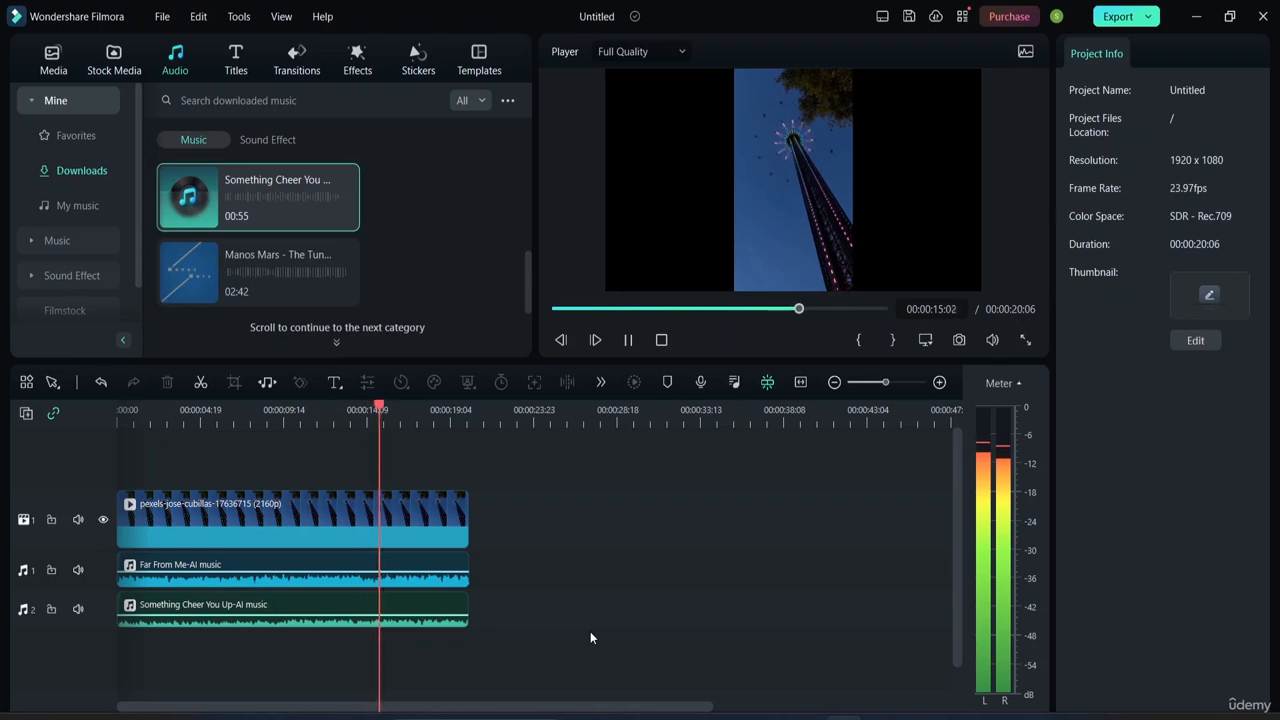
pyautogui.click(336, 408)
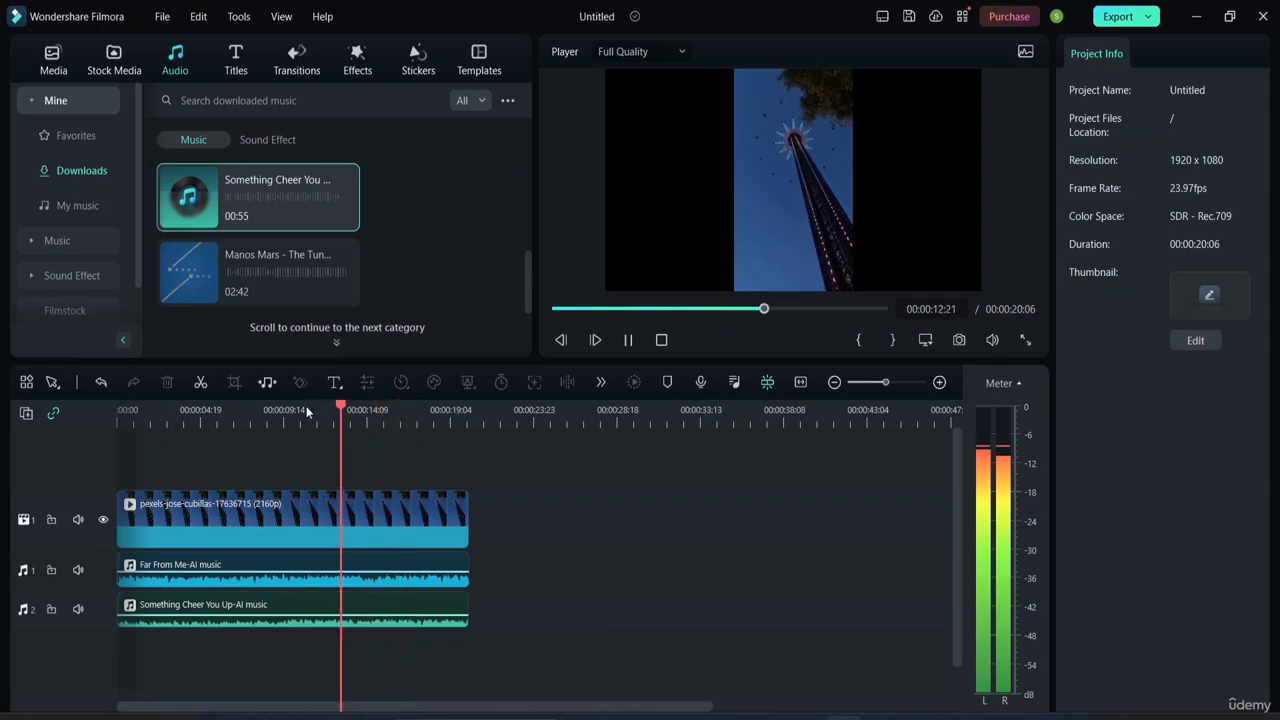
pyautogui.press('space')
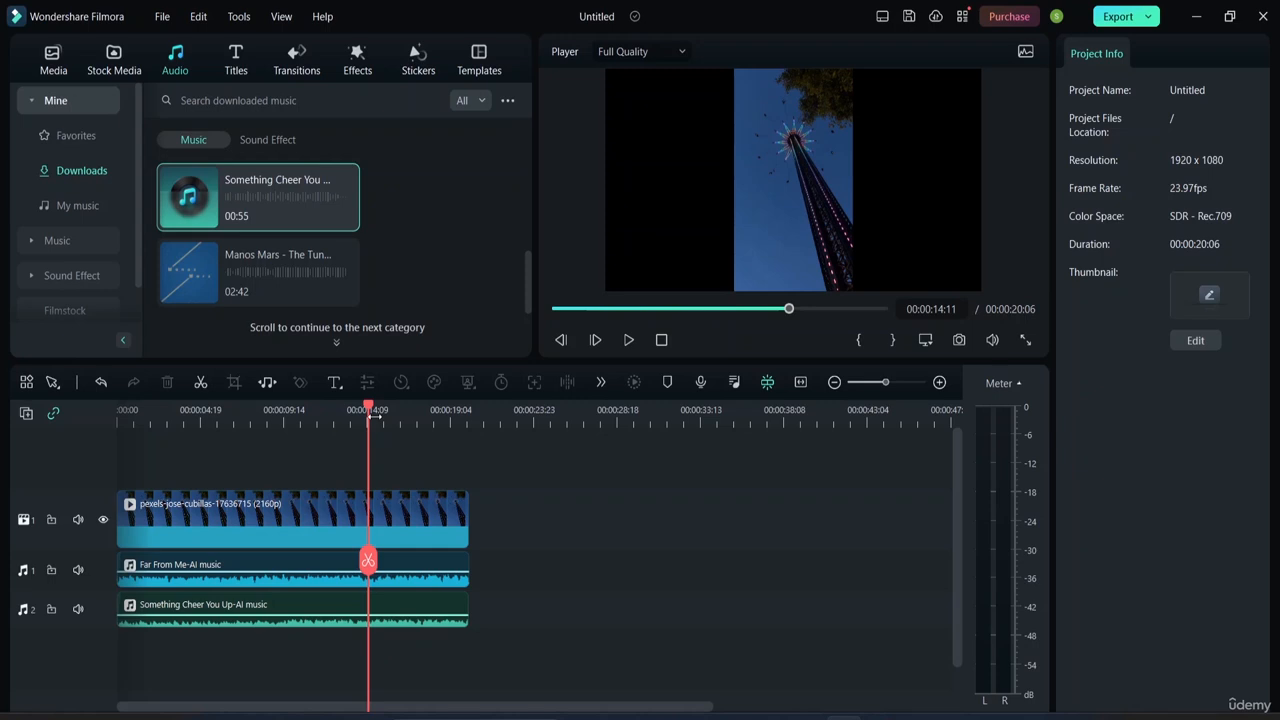
# Raise the preview player's volume to 72, play the remaining part of the video, and return the playhead to the start.
pyautogui.moveTo(999, 347)
pyautogui.moveTo(996, 254); pyautogui.dragTo(996, 242)
pyautogui.press('space')
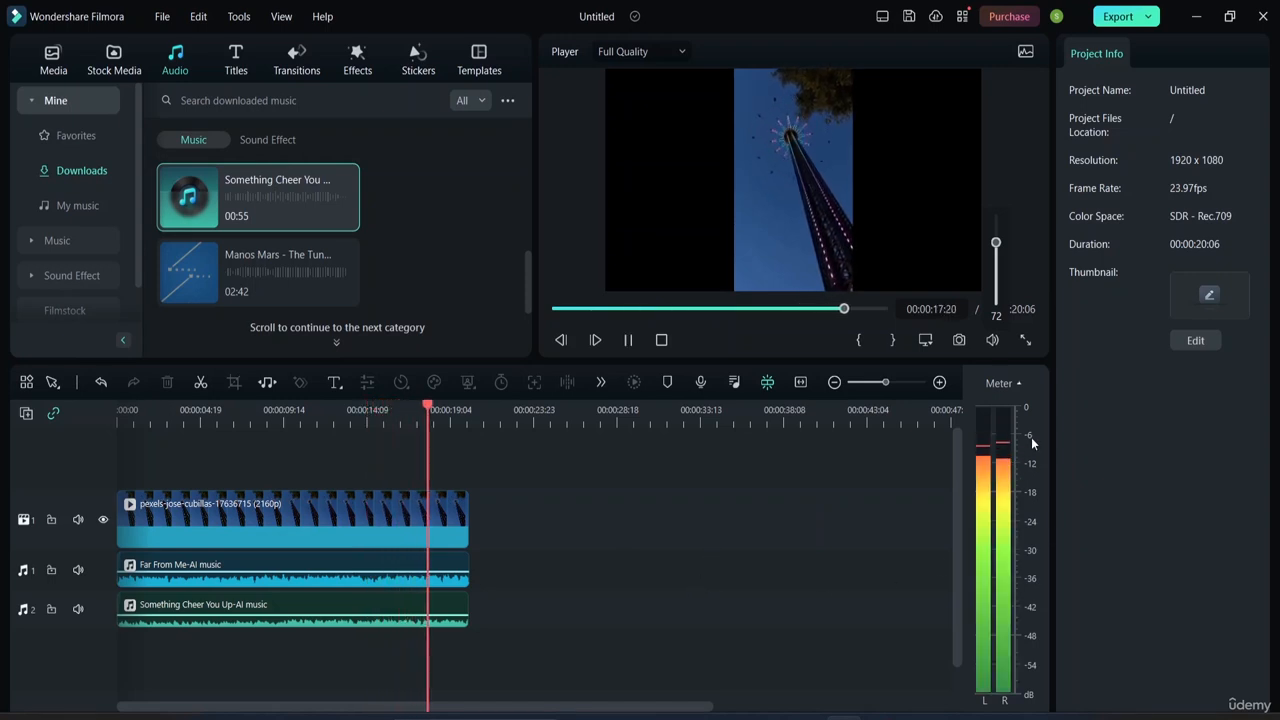
pyautogui.press('space')
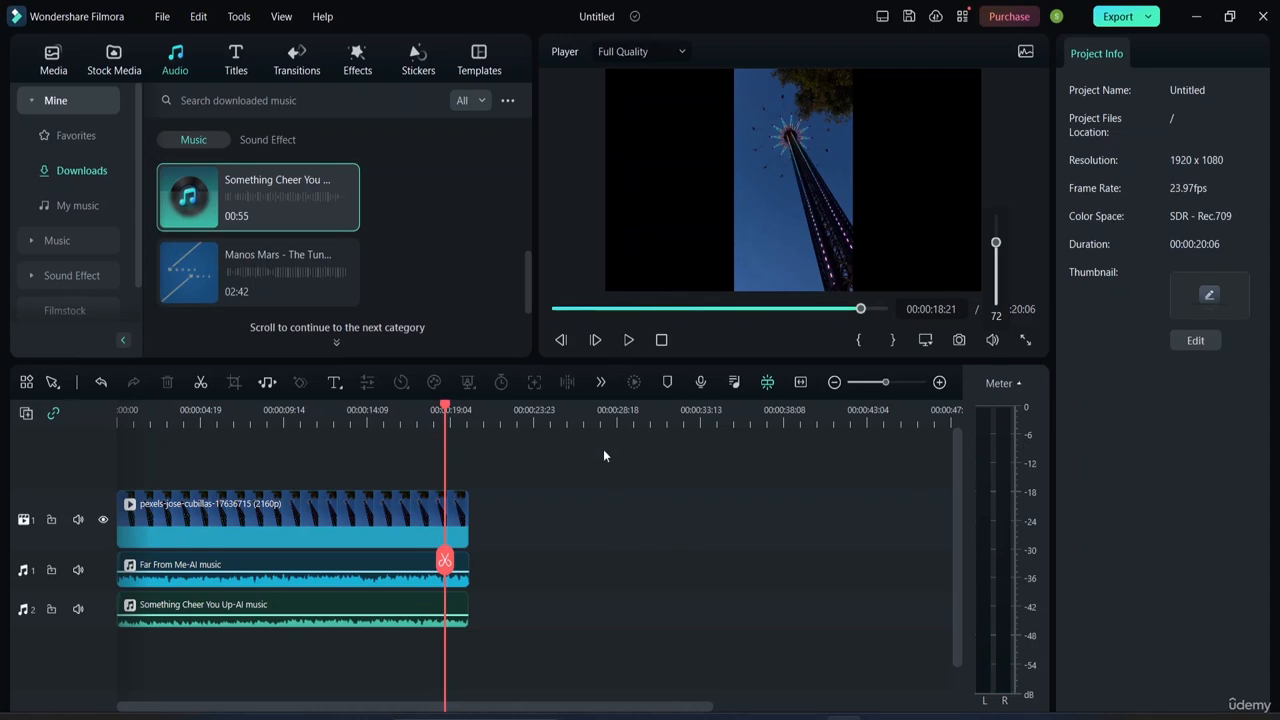
pyautogui.moveTo(340, 426); pyautogui.dragTo(112, 432)
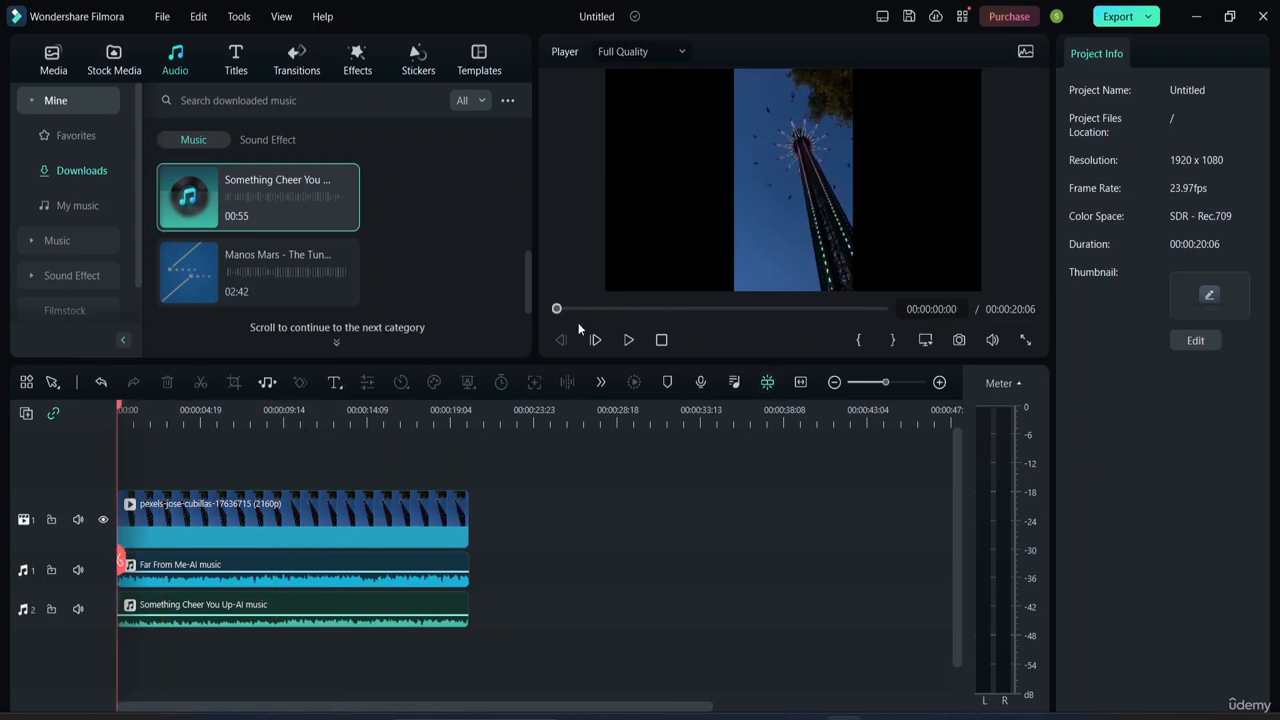
# Ungroup the Far From Me-AI music clip from the video clip so that each can be selected separately.
pyautogui.click(255, 572)
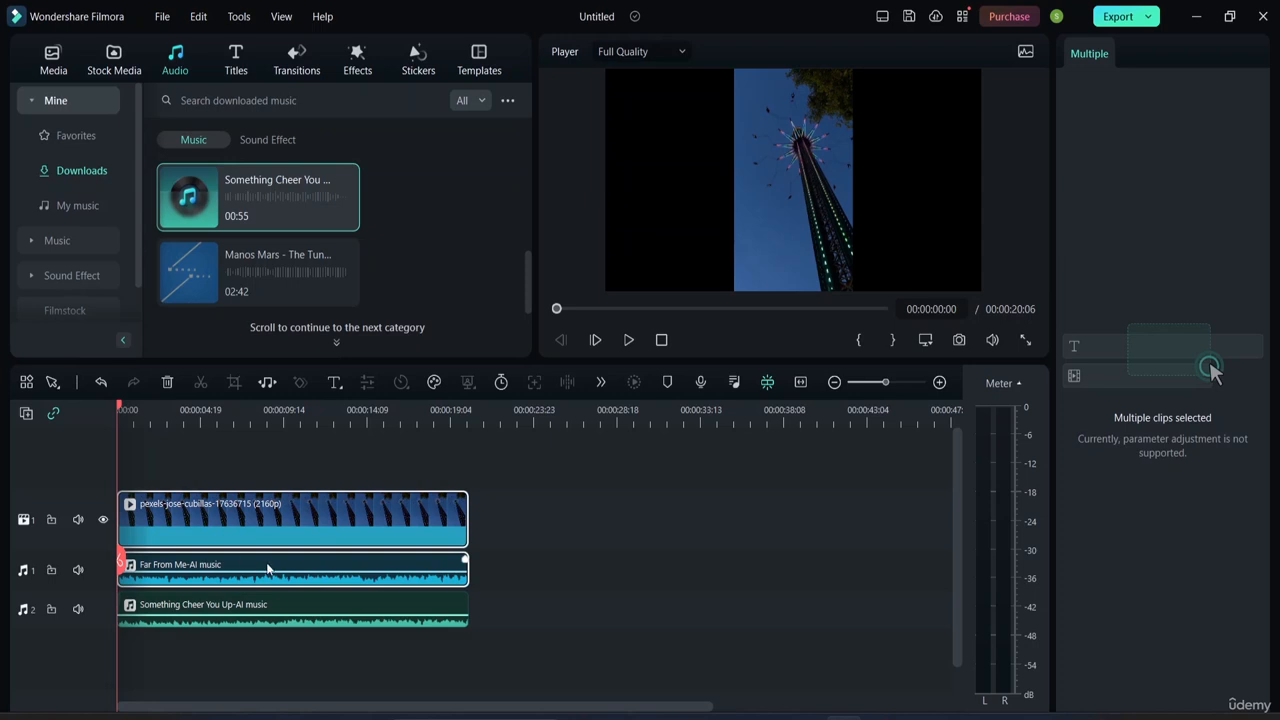
pyautogui.click(358, 613)
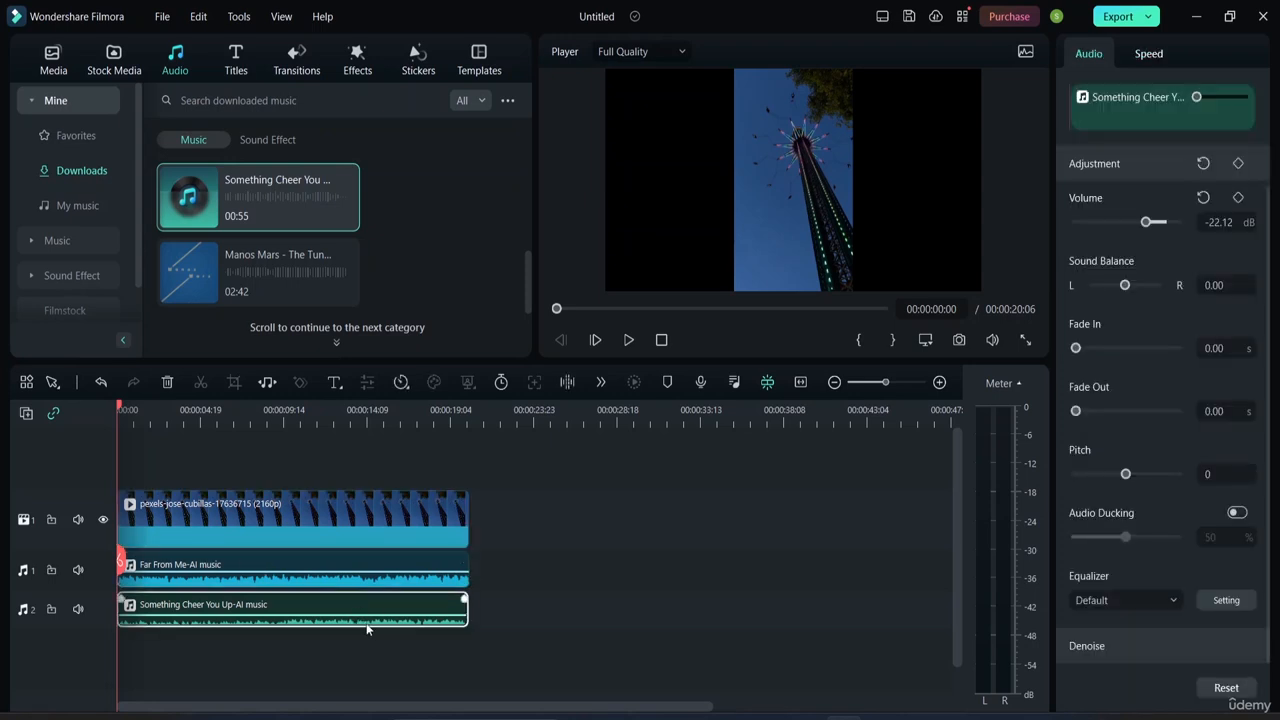
pyautogui.click(267, 586)
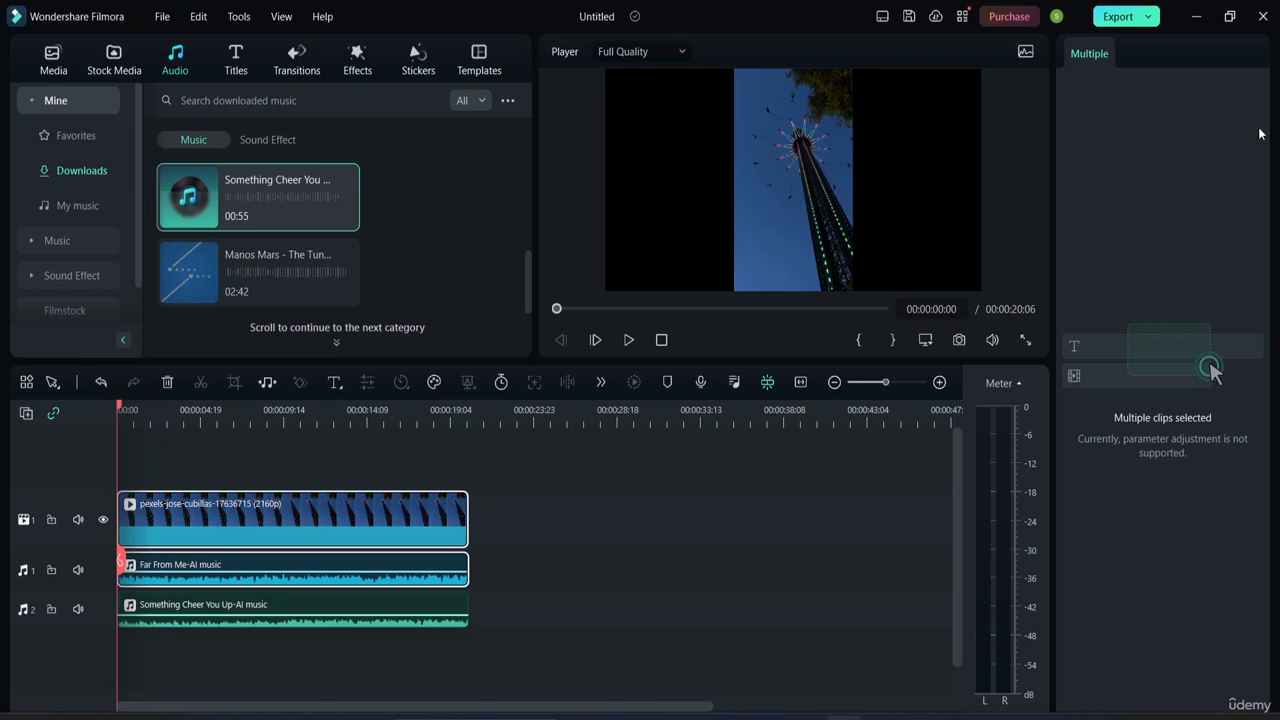
pyautogui.rightClick(310, 552)
pyautogui.click(361, 536)
pyautogui.click(606, 504)
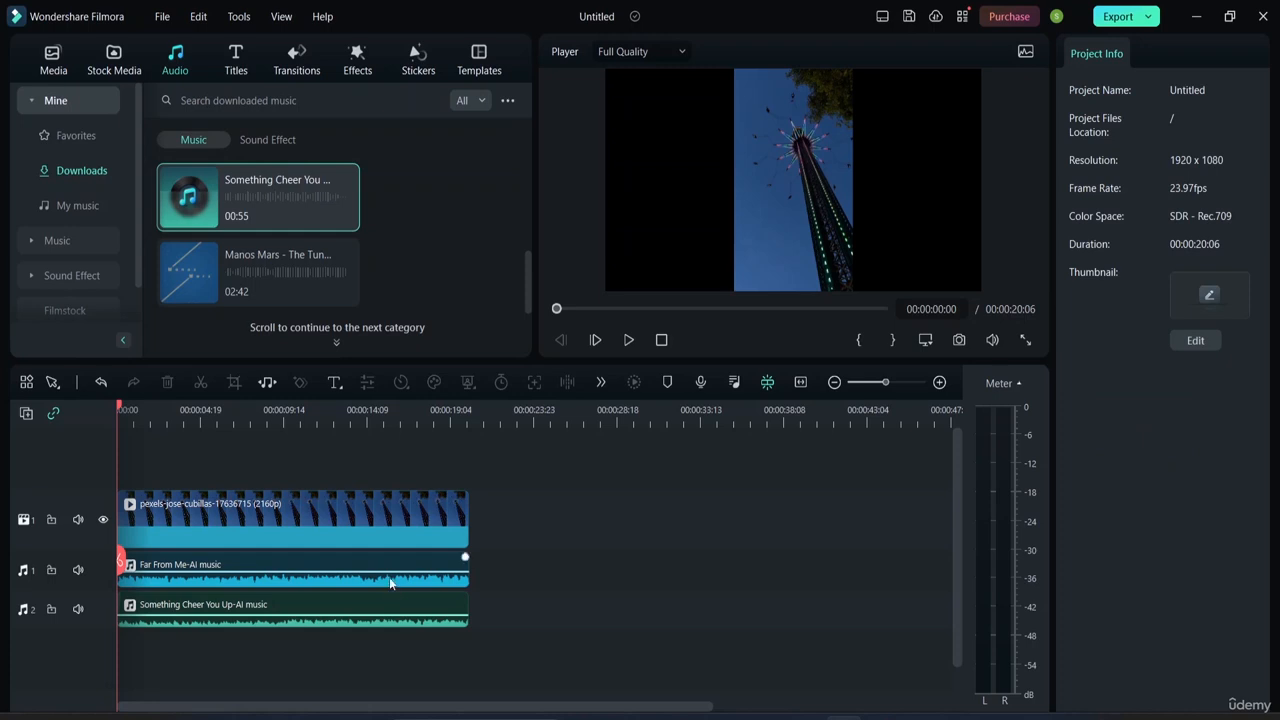
# Review the speed options of the Far From Me-AI music clip and set its volume to -12.07 dB.
pyautogui.click(248, 572)
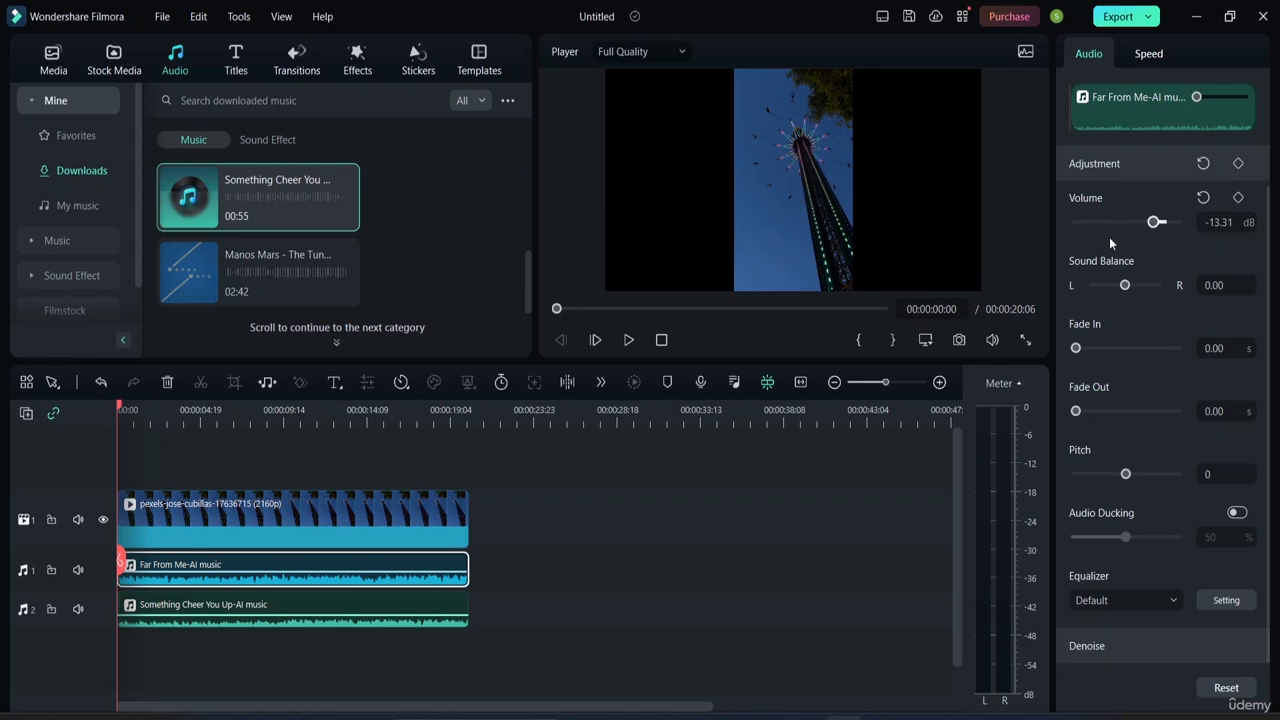
pyautogui.click(1152, 54)
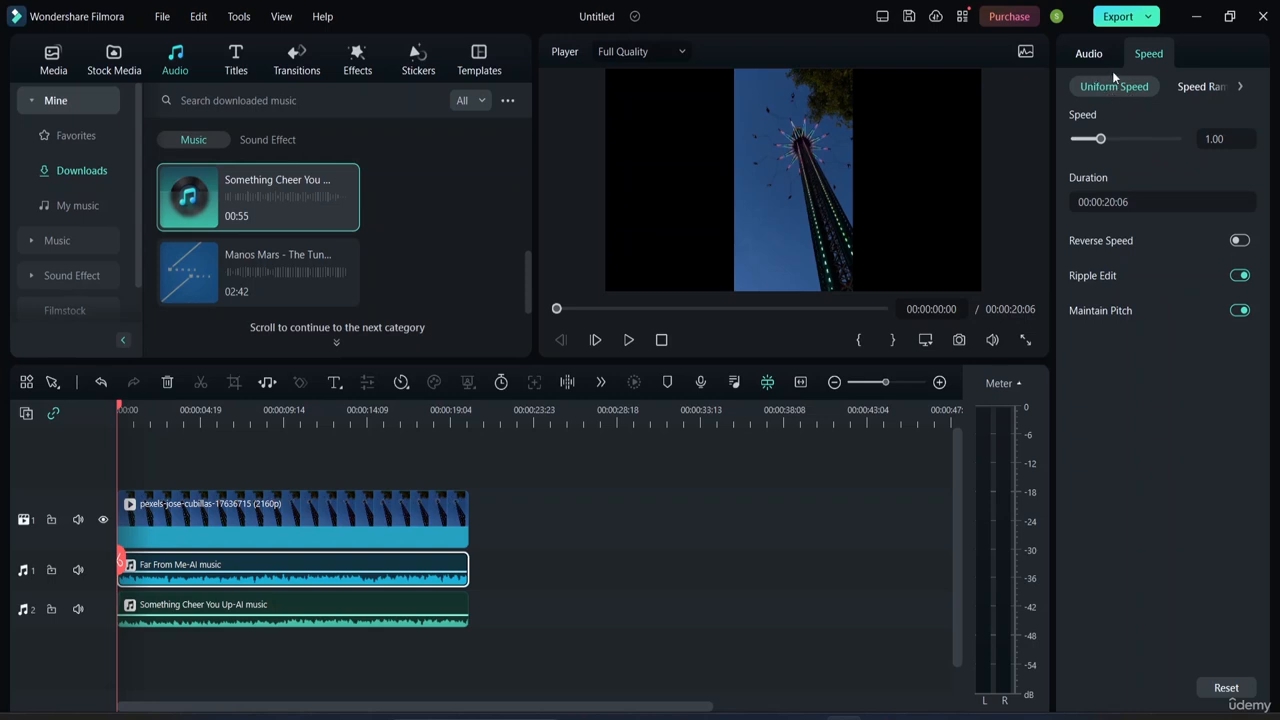
pyautogui.click(1240, 87)
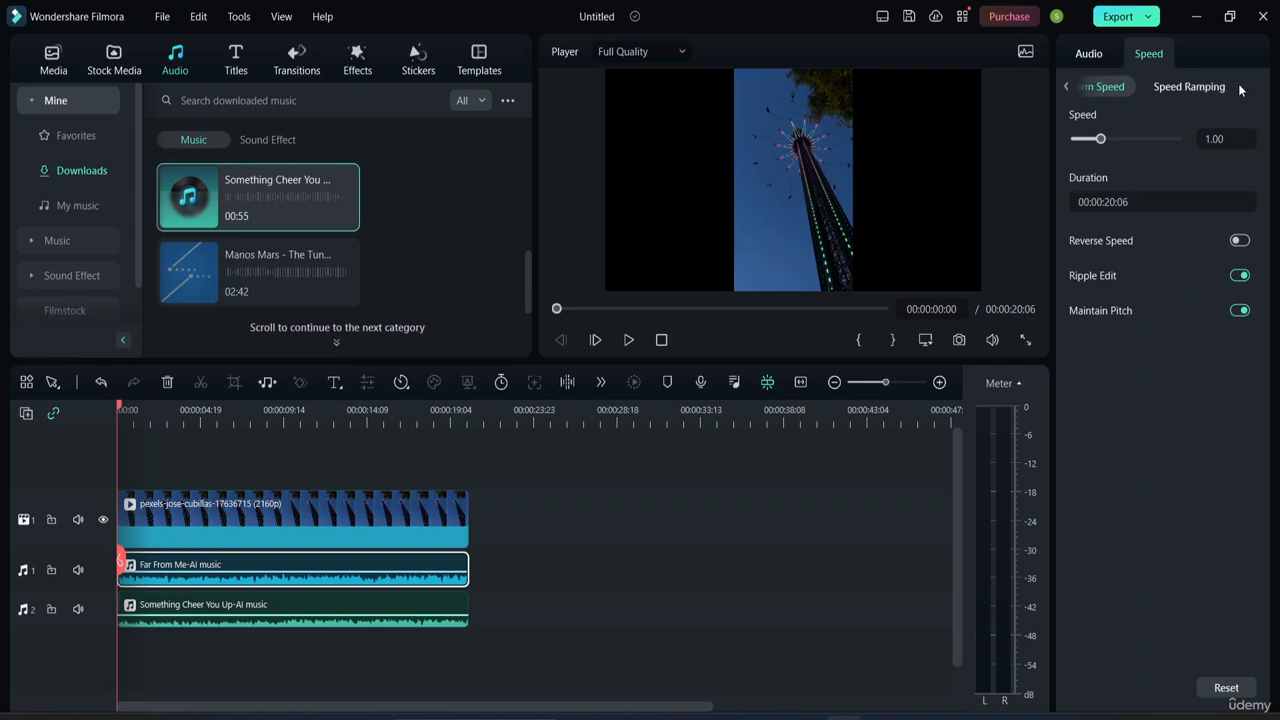
pyautogui.click(1089, 55)
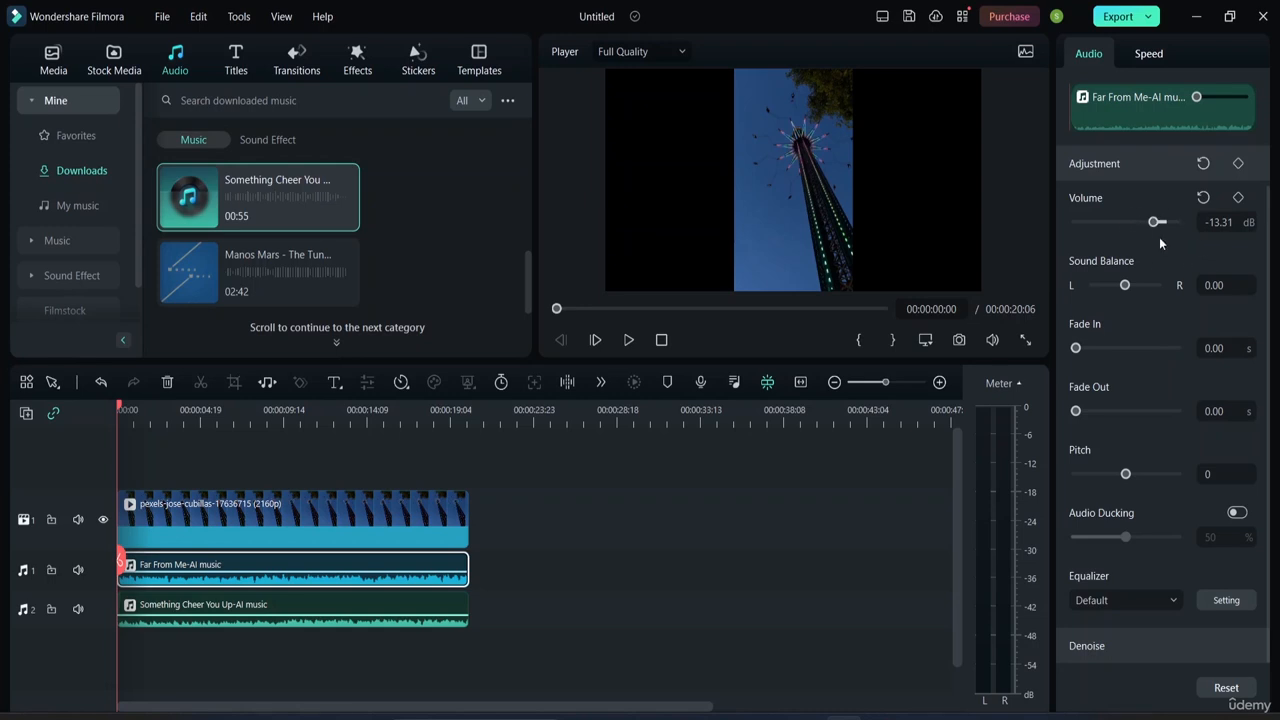
pyautogui.moveTo(1220, 229)
pyautogui.moveTo(1157, 225); pyautogui.dragTo(1188, 224)
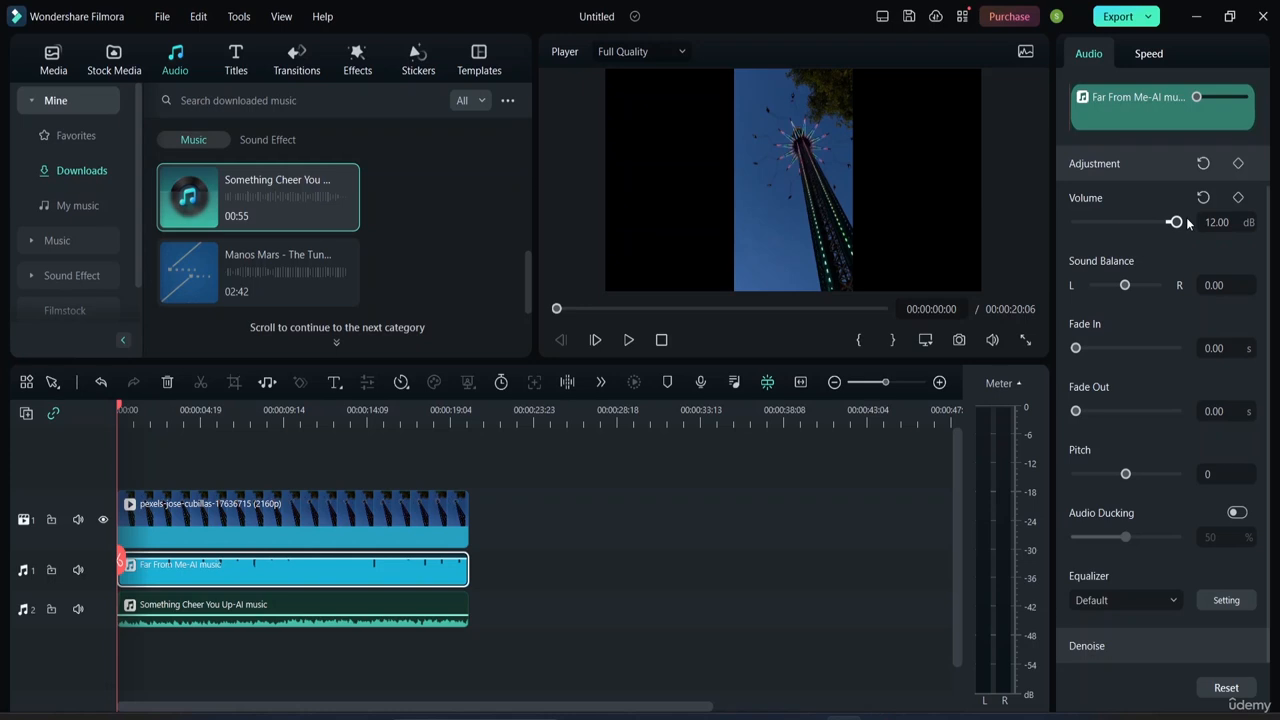
pyautogui.moveTo(1176, 222)
pyautogui.mouseDown()
pyautogui.moveTo(1047, 245)
pyautogui.moveTo(1156, 223)
pyautogui.mouseUp()
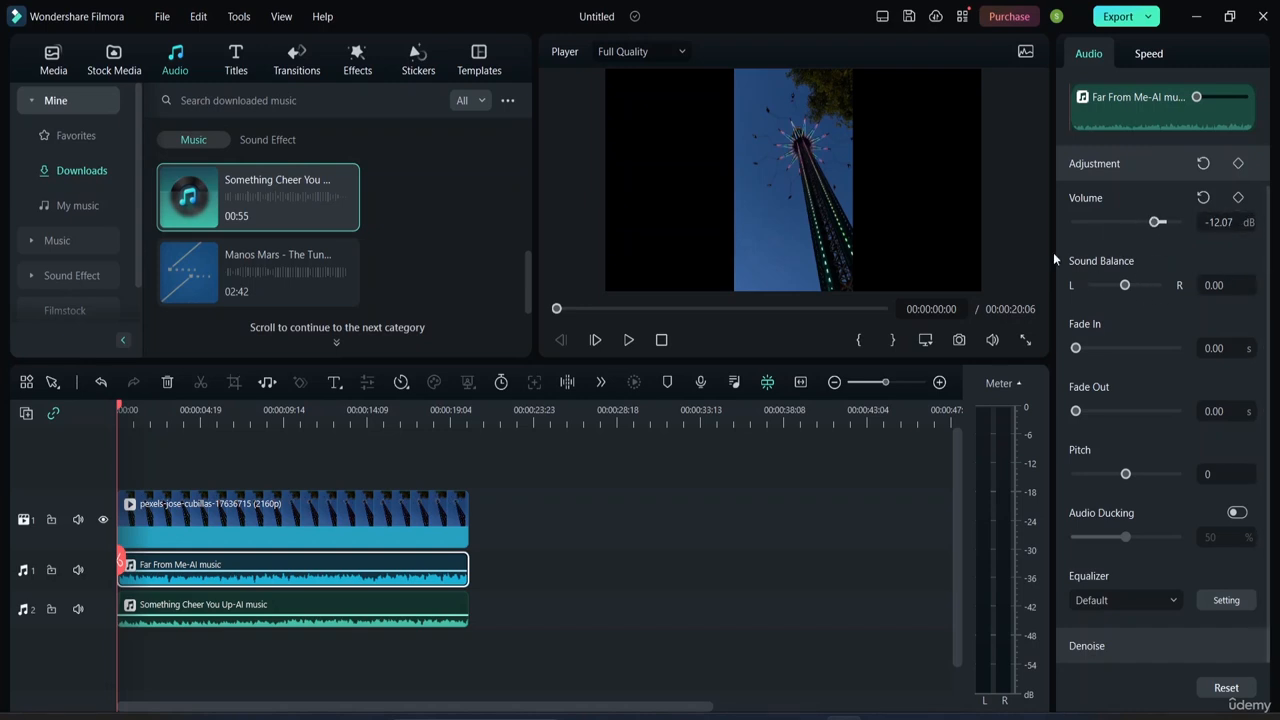
pyautogui.click(1128, 162)
pyautogui.click(1126, 162)
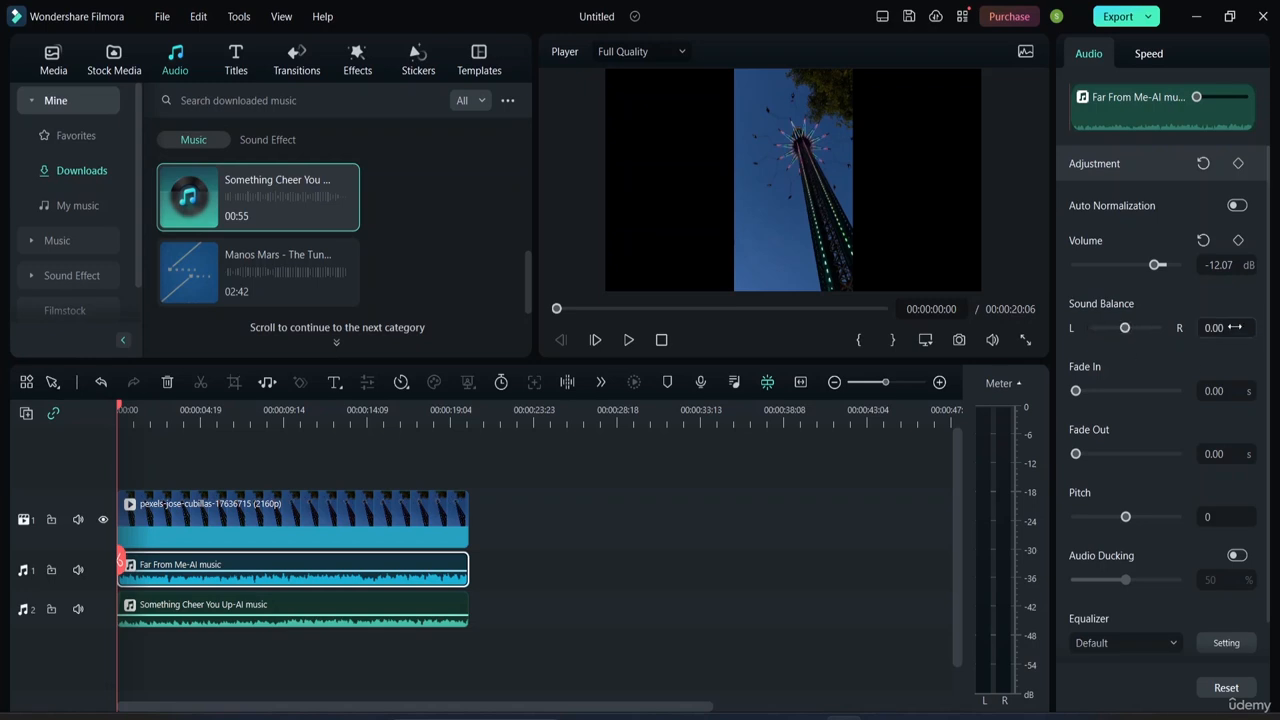
# Set the Far From Me-AI music's sound balance to 57.33 toward the right channel and shift the Something Cheer You Up-AI music toward the left channel.
pyautogui.click(1125, 328)
pyautogui.moveTo(1125, 328); pyautogui.dragTo(1111, 331)
pyautogui.moveTo(1107, 329); pyautogui.dragTo(1147, 329)
pyautogui.click(1237, 302)
pyautogui.moveTo(1126, 331); pyautogui.dragTo(1141, 333)
pyautogui.click(210, 636)
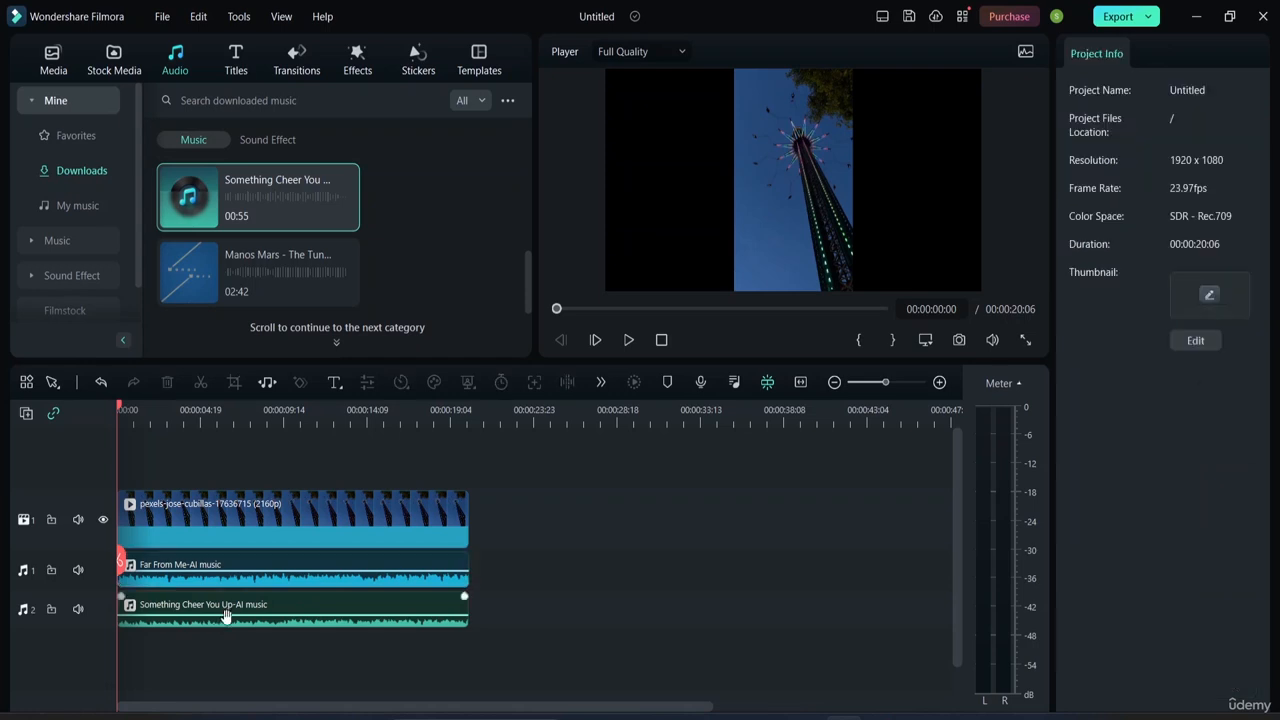
pyautogui.click(450, 607)
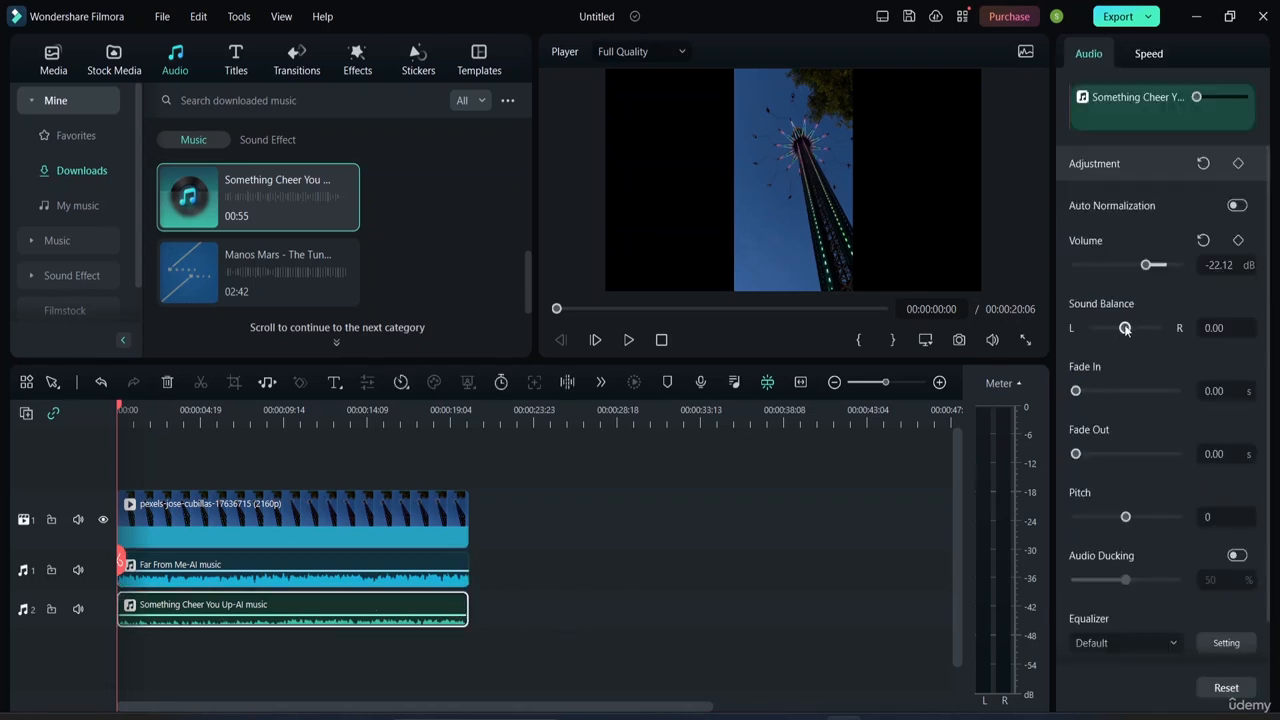
pyautogui.moveTo(1127, 329); pyautogui.dragTo(1114, 332)
# Give the Far From Me-AI music clip a fade-in of 1.51 s and a fade-out of 3.85 s.
pyautogui.click(345, 572)
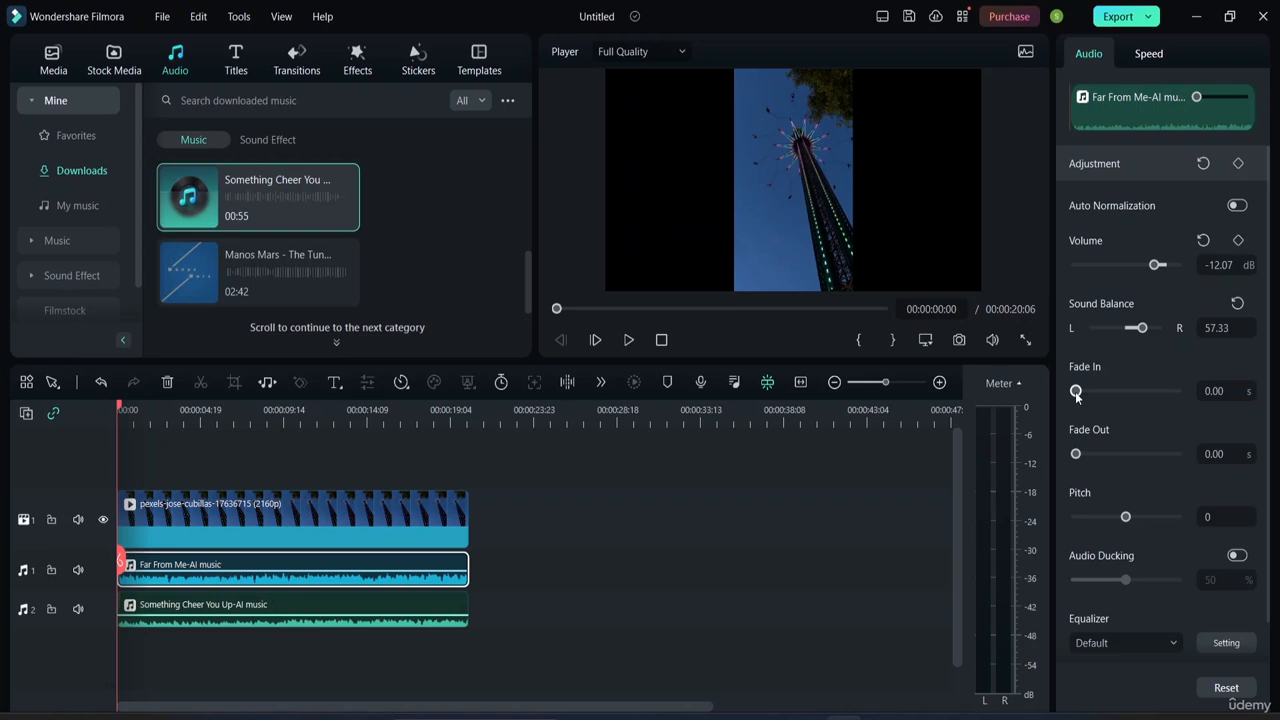
pyautogui.moveTo(1076, 392); pyautogui.dragTo(1083, 391)
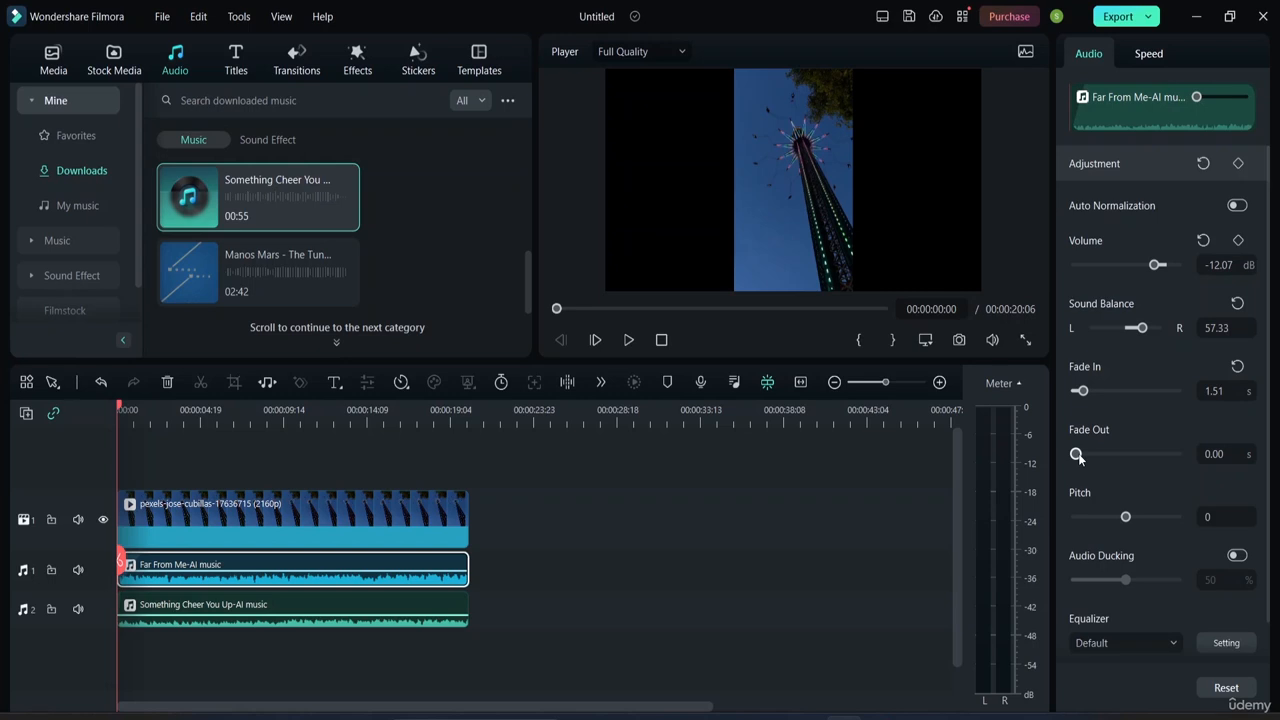
pyautogui.moveTo(1078, 456); pyautogui.dragTo(1090, 455)
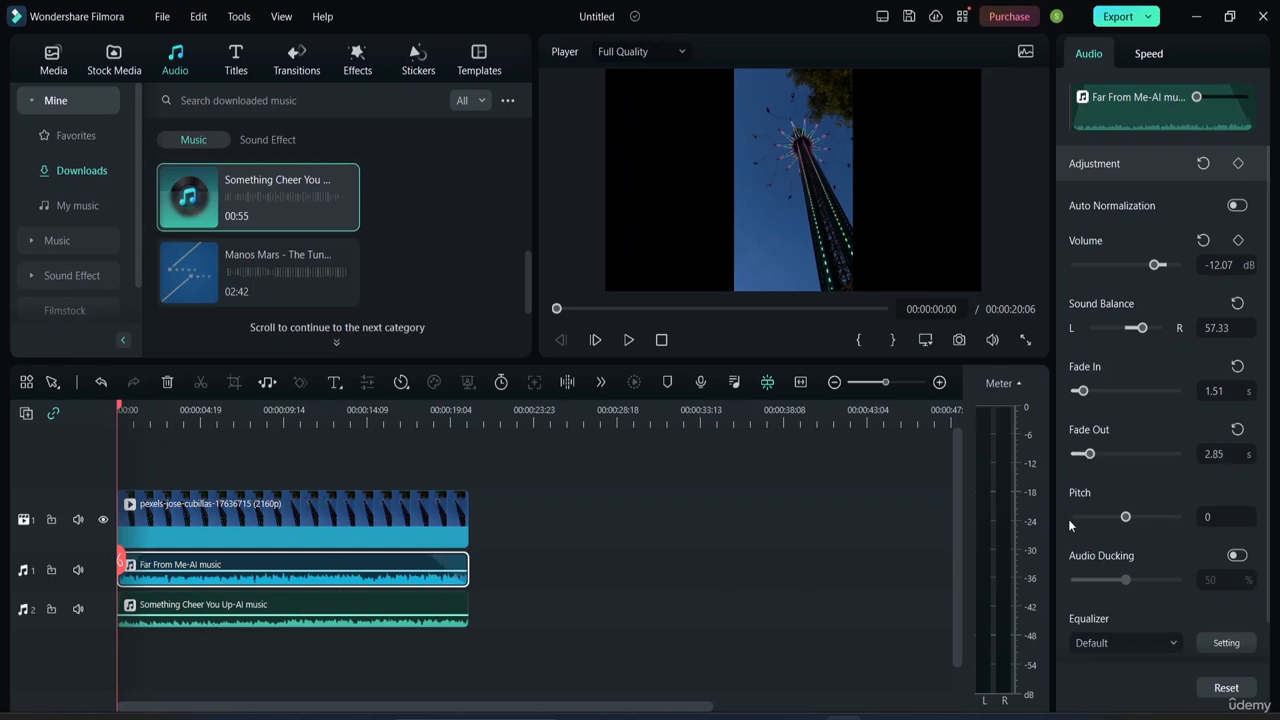
pyautogui.moveTo(1089, 455); pyautogui.dragTo(1090, 456)
# Mute audio track 2, play the opening to hear the Far From Me-AI music's fade-in, and return the playhead to the start.
pyautogui.click(75, 612)
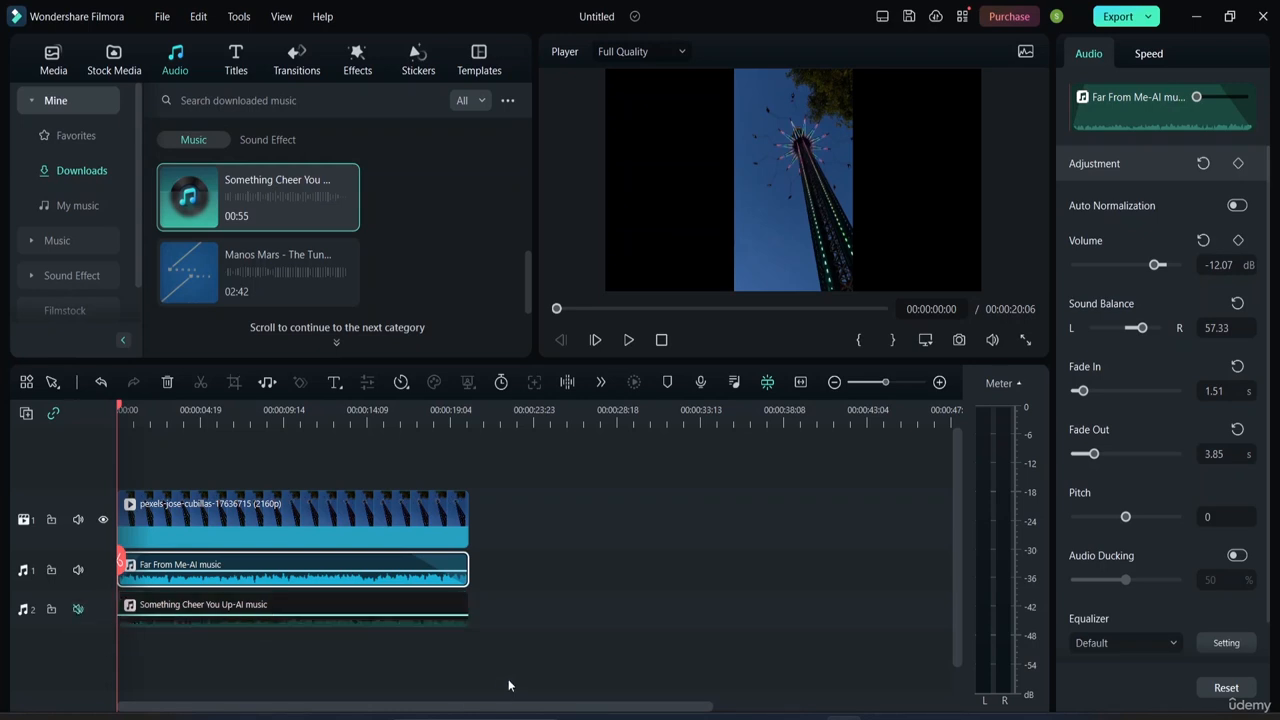
pyautogui.press('space')
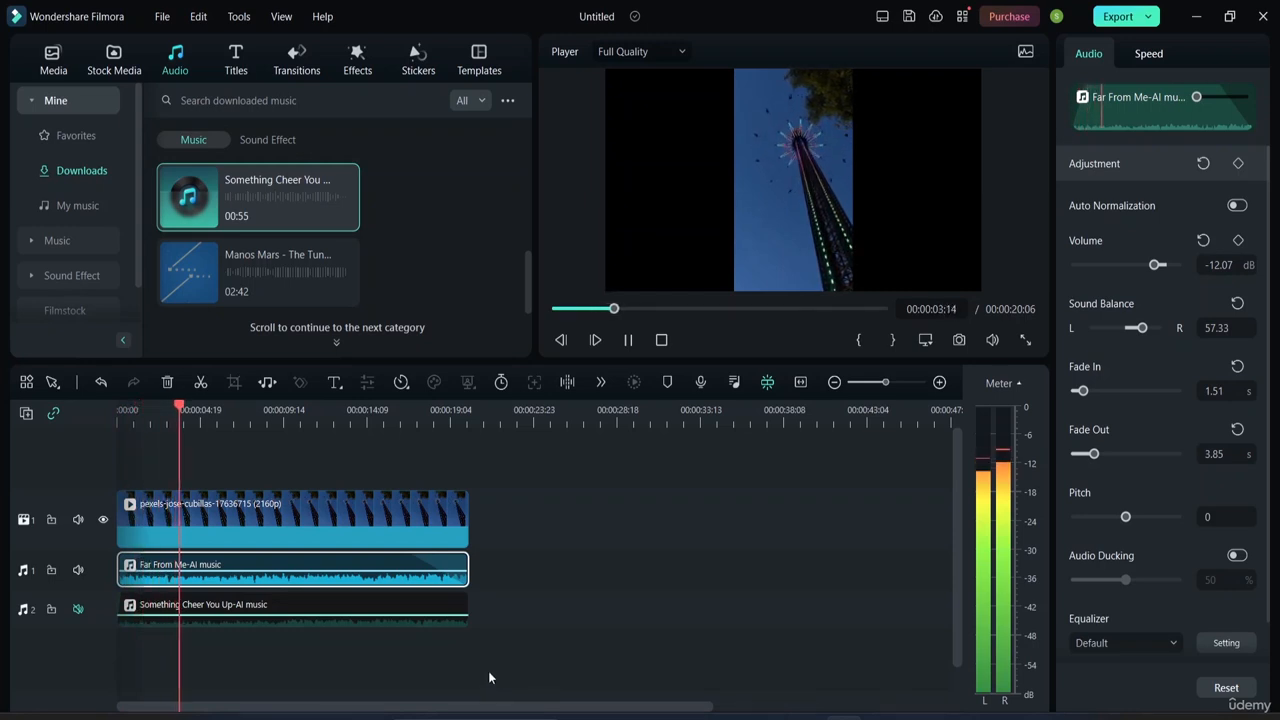
pyautogui.press('space')
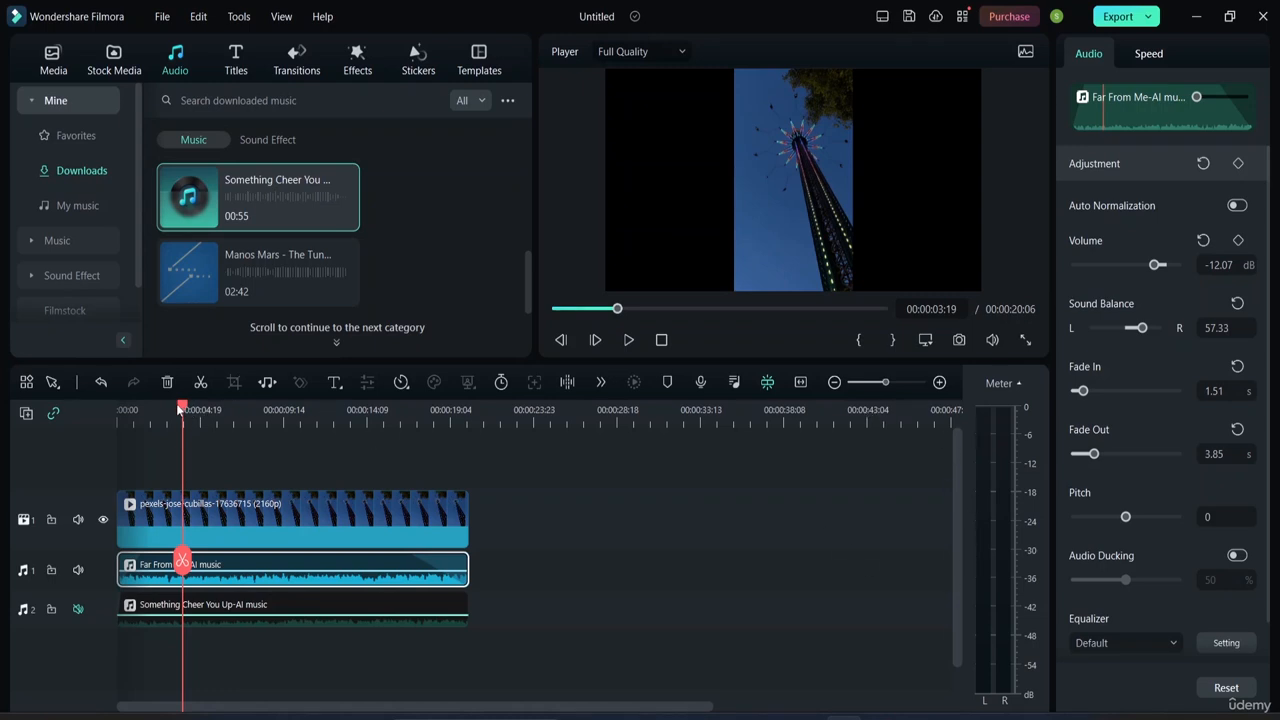
pyautogui.moveTo(176, 403); pyautogui.dragTo(94, 424)
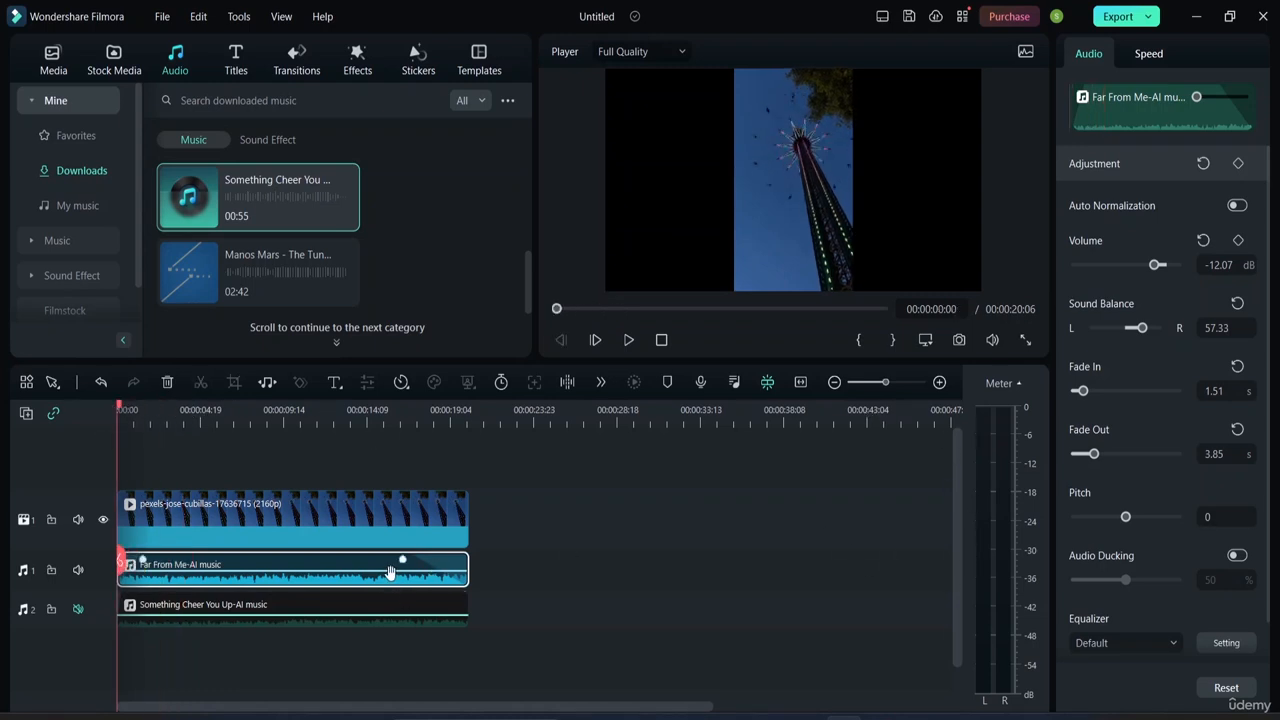
# Set the Far From Me-AI music clip's volume to -11.62 dB on the timeline and play the video's last seconds to hear the fade-out.
pyautogui.moveTo(390, 572)
pyautogui.mouseDown()
pyautogui.moveTo(390, 560)
pyautogui.moveTo(388, 576)
pyautogui.mouseUp()
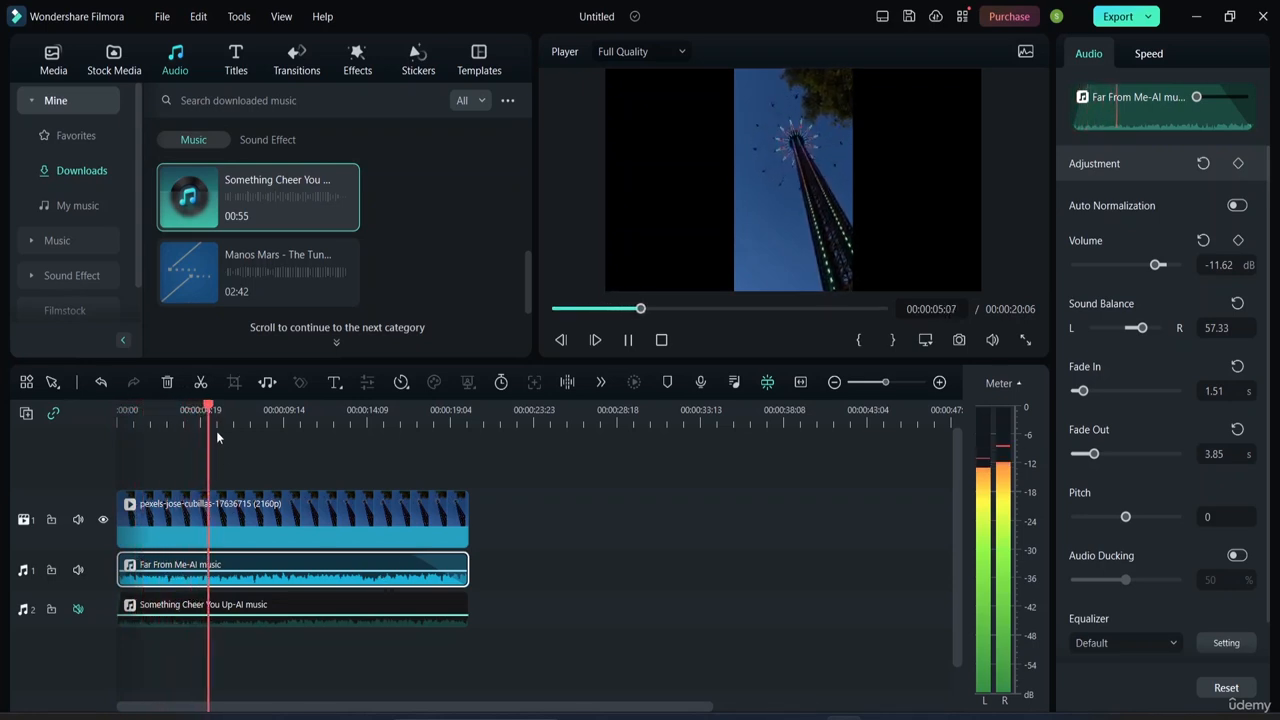
pyautogui.moveTo(220, 408); pyautogui.dragTo(388, 466)
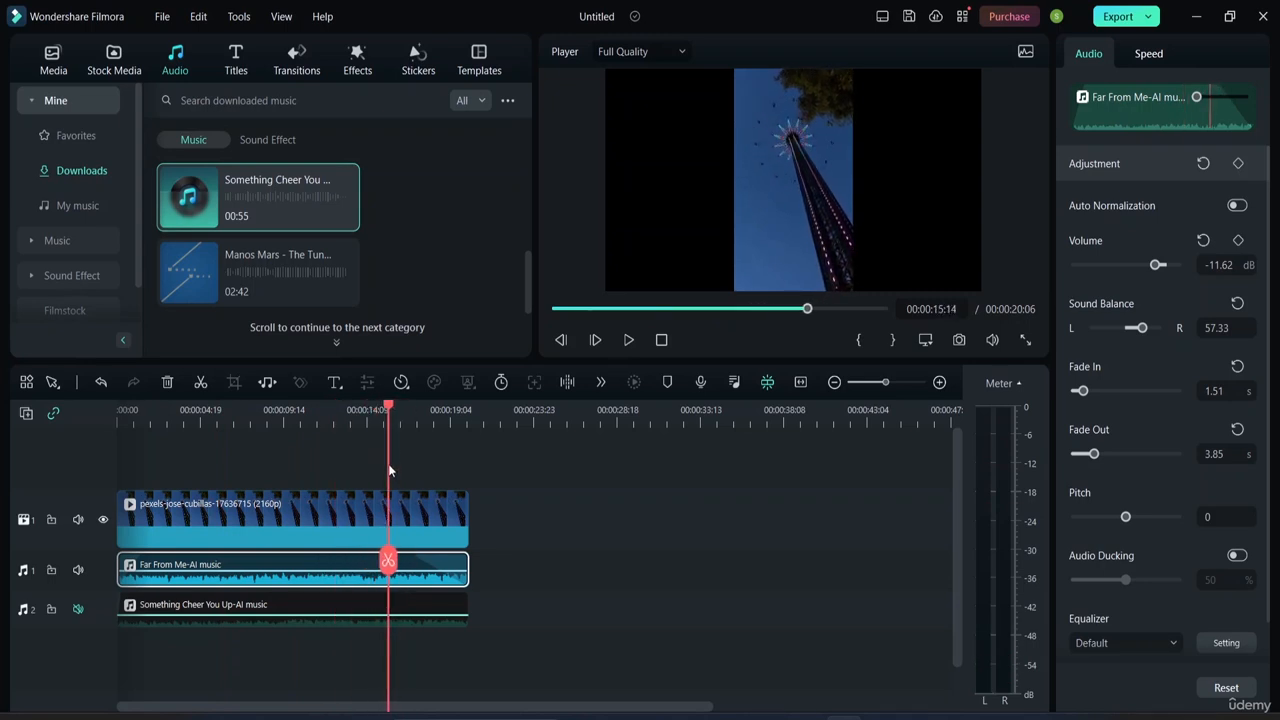
pyautogui.press('space')
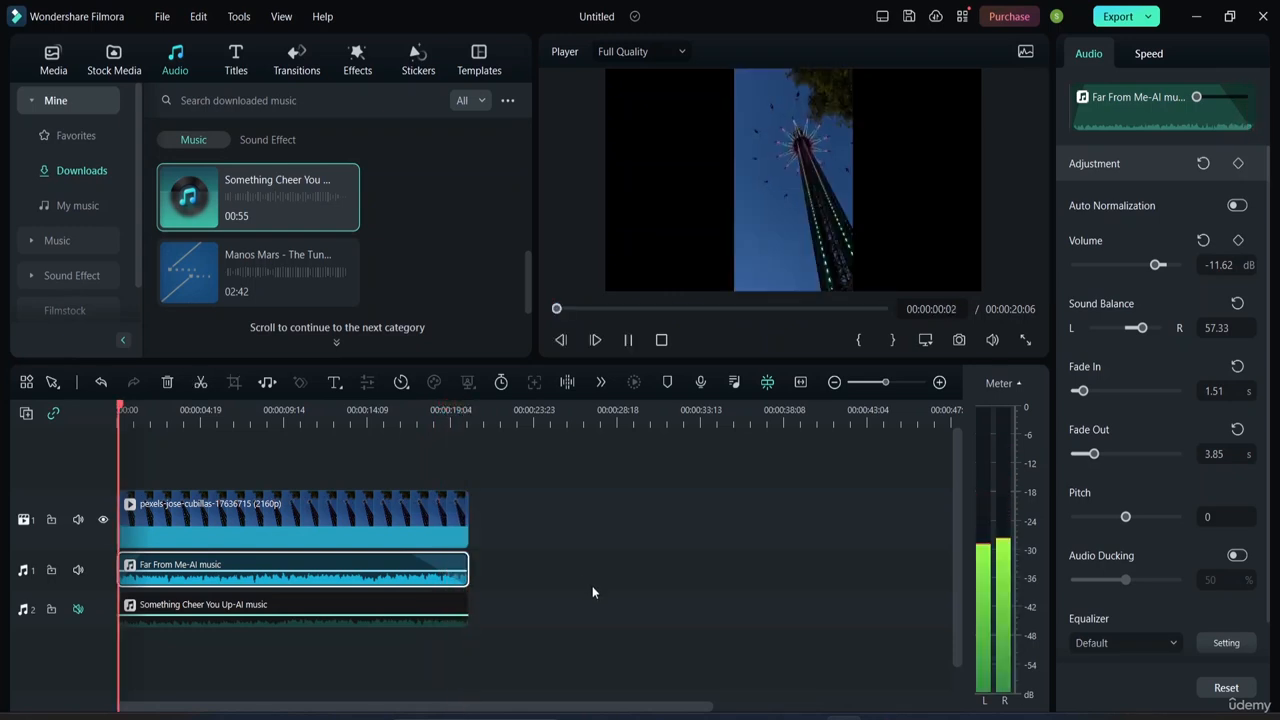
# Lower the Far From Me-AI music clip's pitch to -8 and play it back with the preview volume turned up slightly.
pyautogui.press('space')
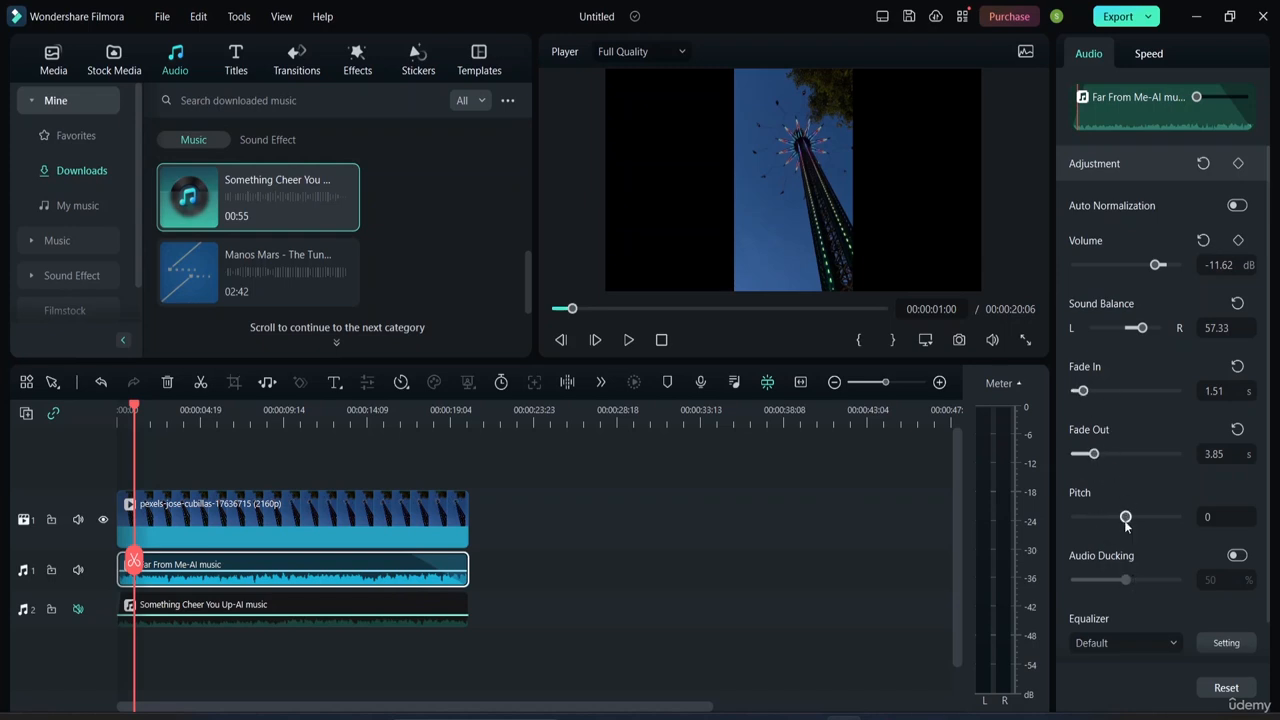
pyautogui.moveTo(1126, 518); pyautogui.dragTo(1122, 518)
pyautogui.press('space')
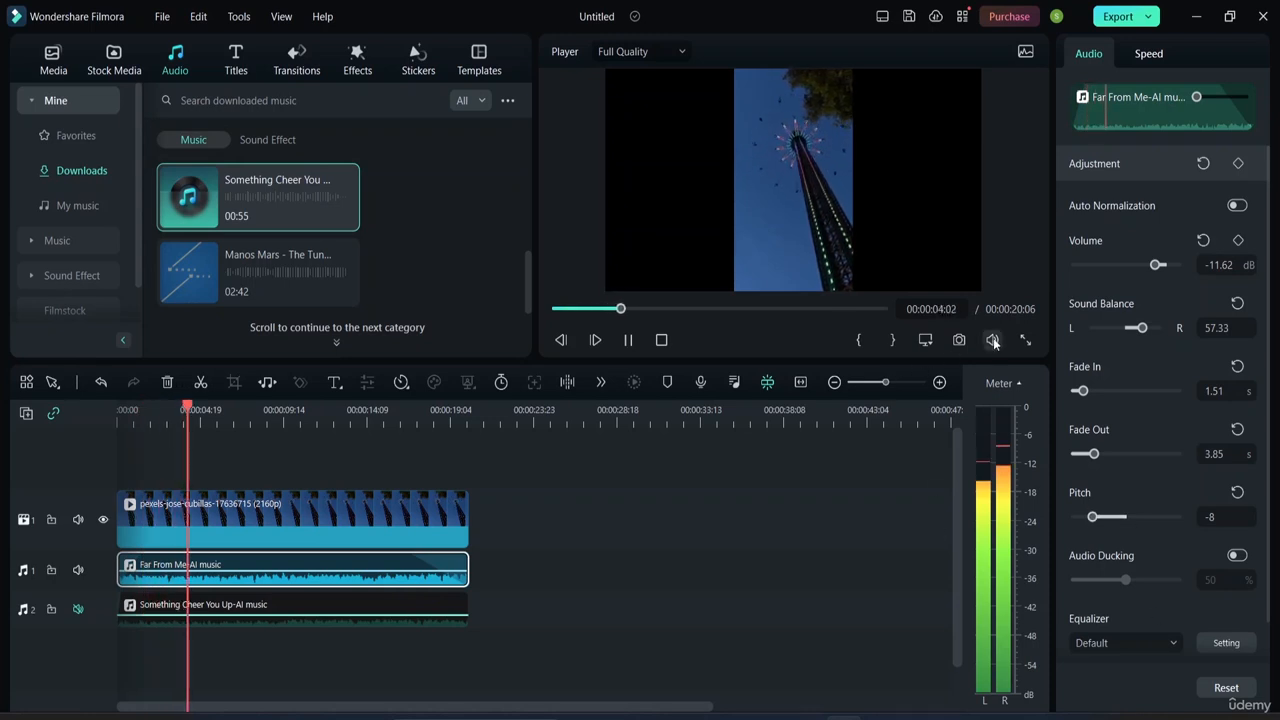
pyautogui.moveTo(990, 342)
pyautogui.moveTo(995, 242); pyautogui.dragTo(995, 230)
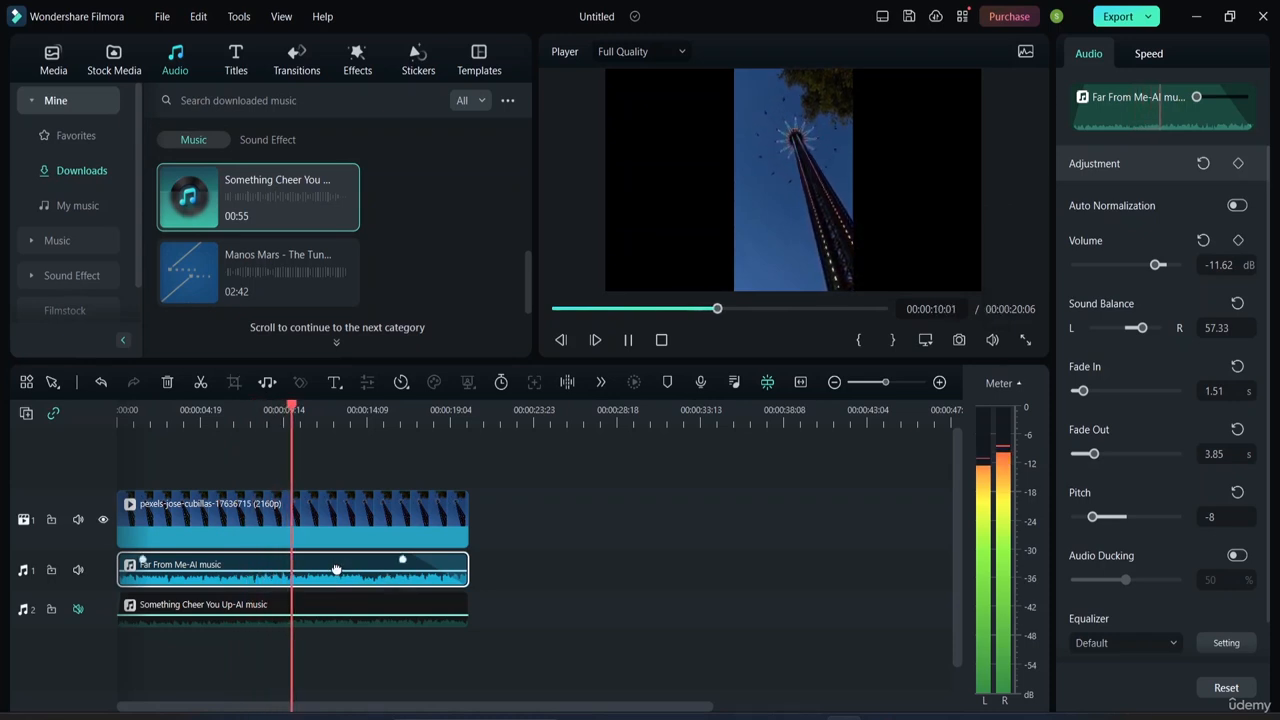
pyautogui.moveTo(334, 569); pyautogui.dragTo(378, 577)
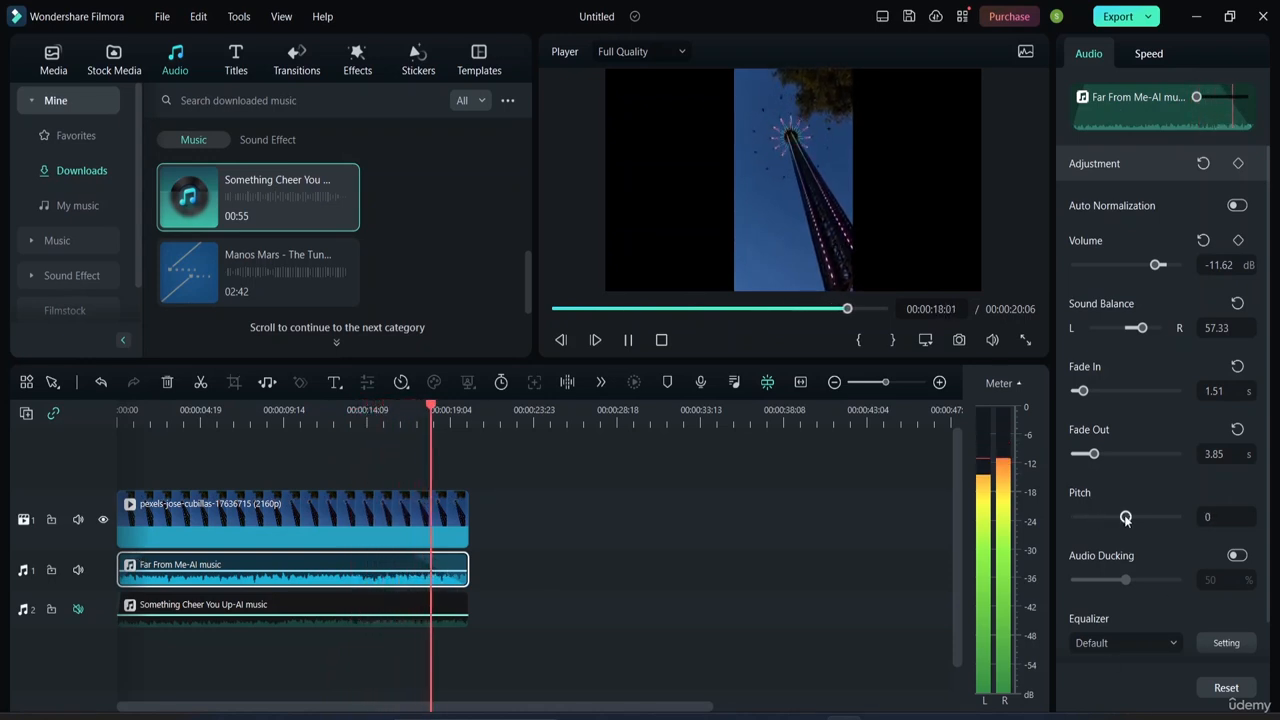
# Raise the Far From Me-AI music clip's pitch to 4 and replay a middle section to hear the change.
pyautogui.moveTo(1093, 517); pyautogui.dragTo(1142, 518)
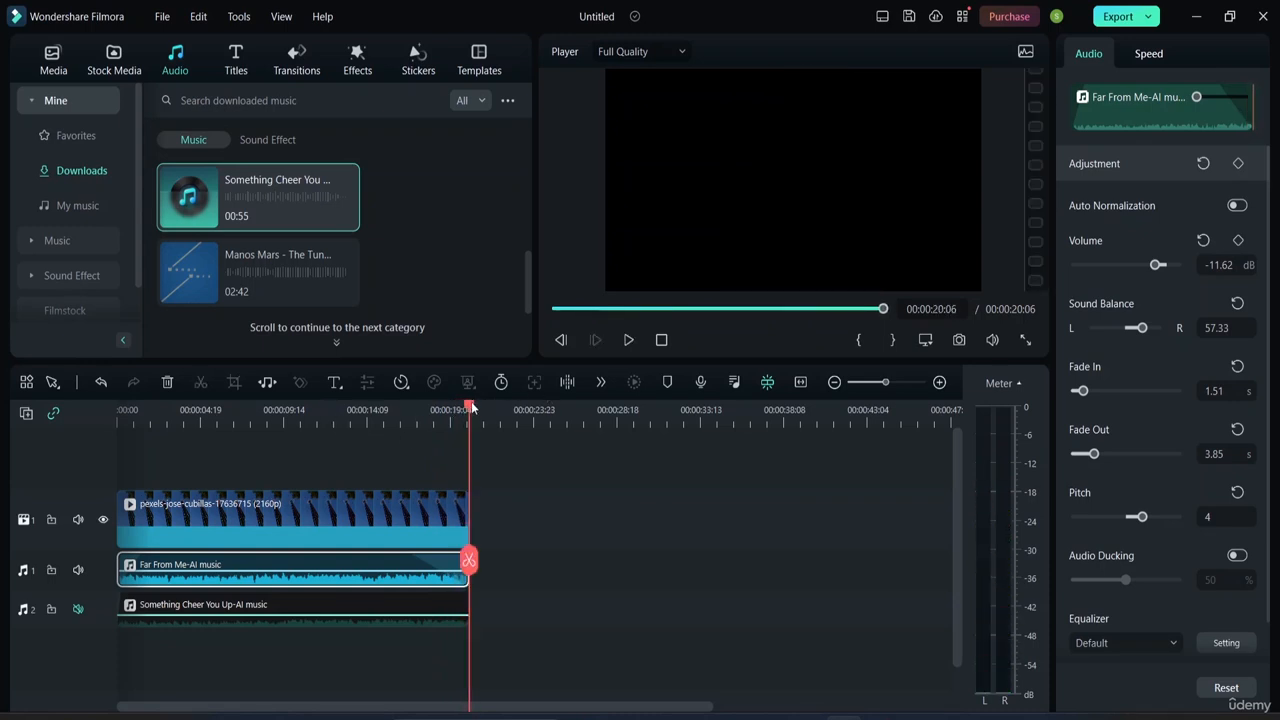
pyautogui.moveTo(471, 406); pyautogui.dragTo(258, 406)
pyautogui.press('space')
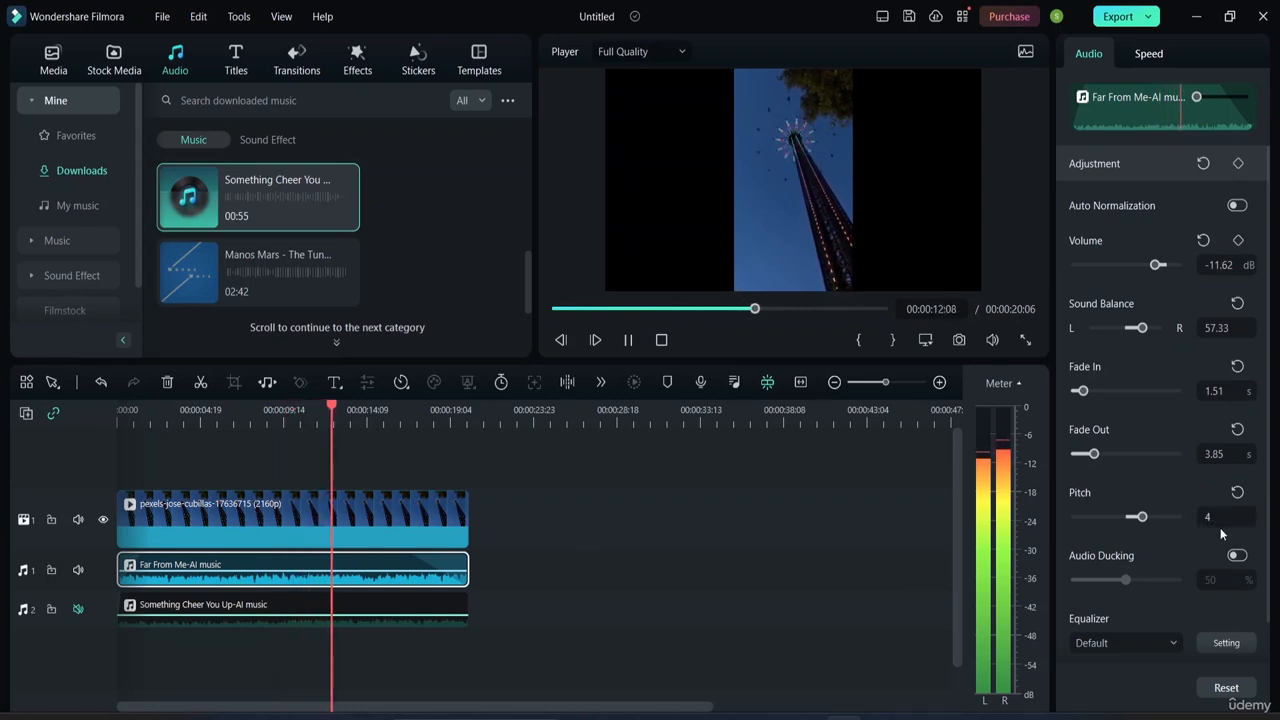
pyautogui.press('space')
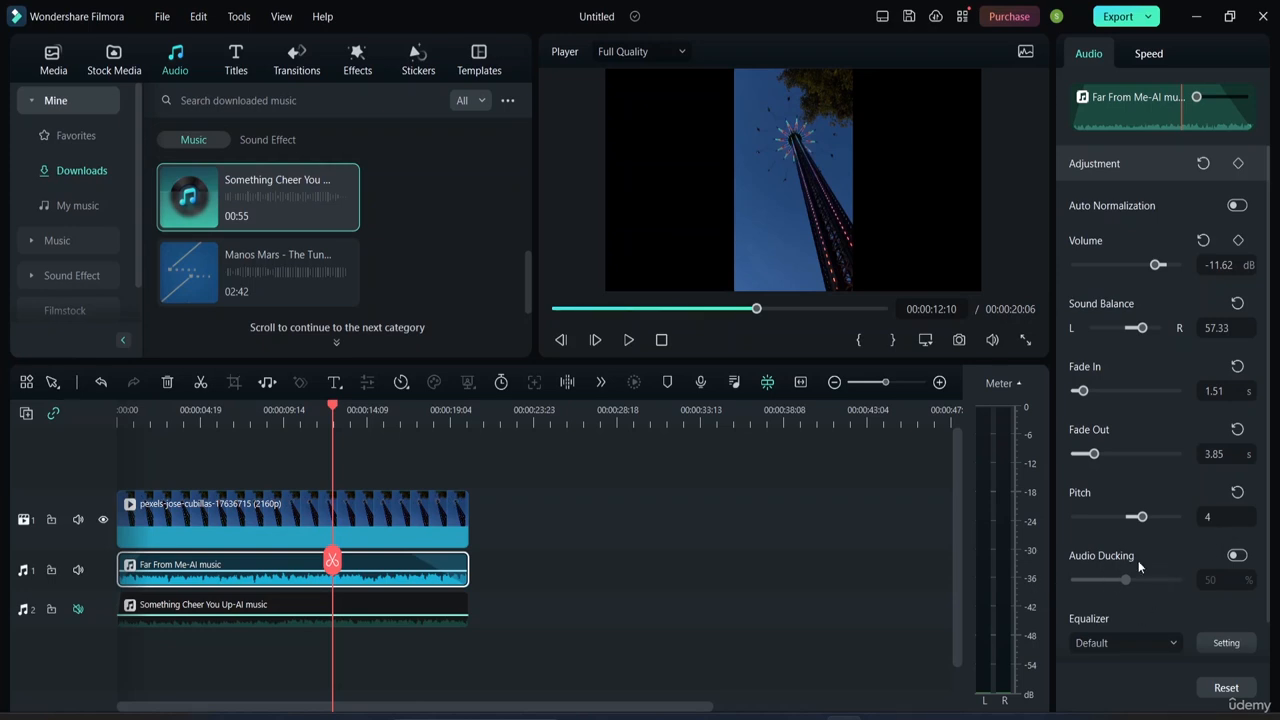
# Enable Audio Ducking on the Far From Me-AI music, try 66% in playback, set it to 51%, and return the pitch to 0.
pyautogui.scroll(-1, 1138, 560)
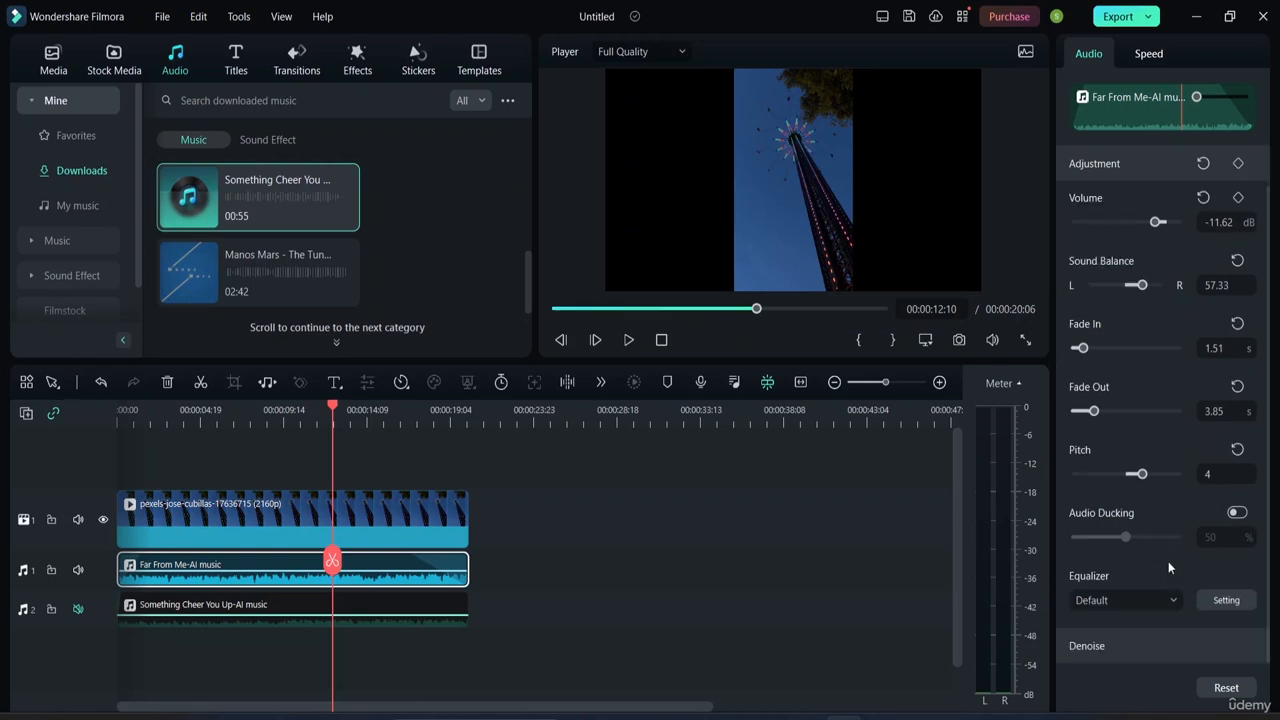
pyautogui.click(1240, 514)
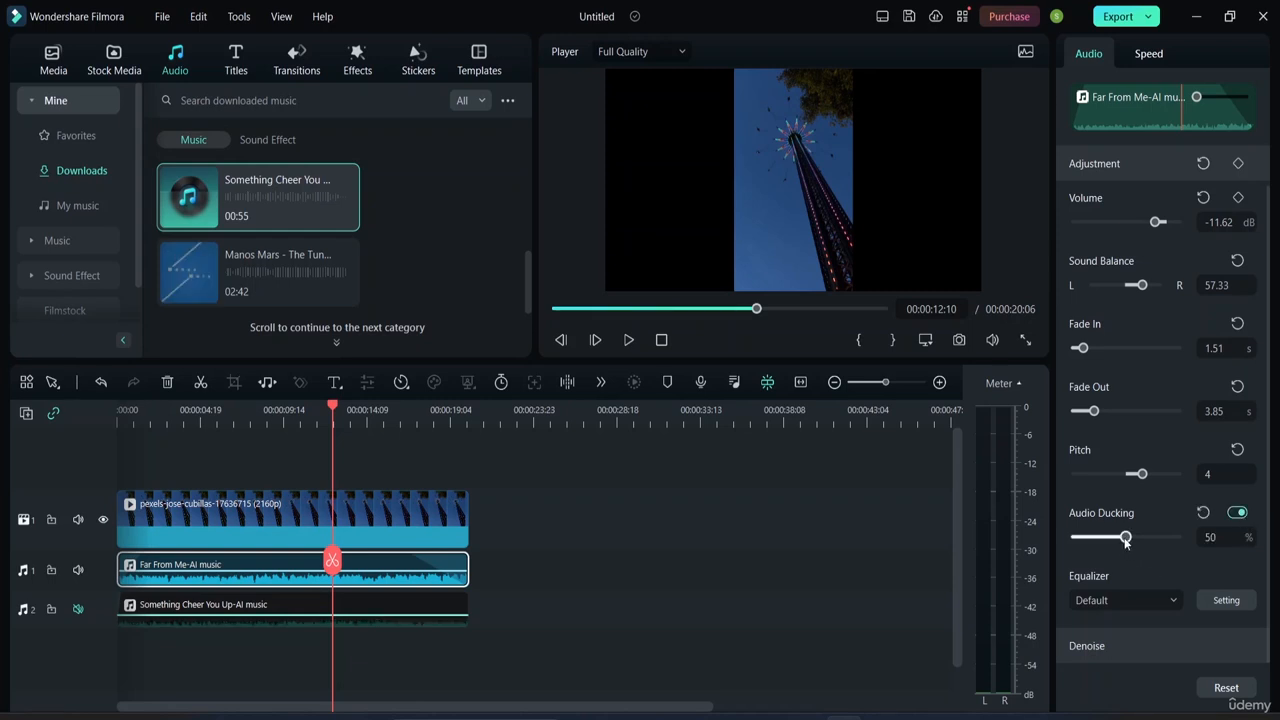
pyautogui.moveTo(1128, 540); pyautogui.dragTo(1141, 540)
pyautogui.moveTo(333, 407); pyautogui.dragTo(238, 417)
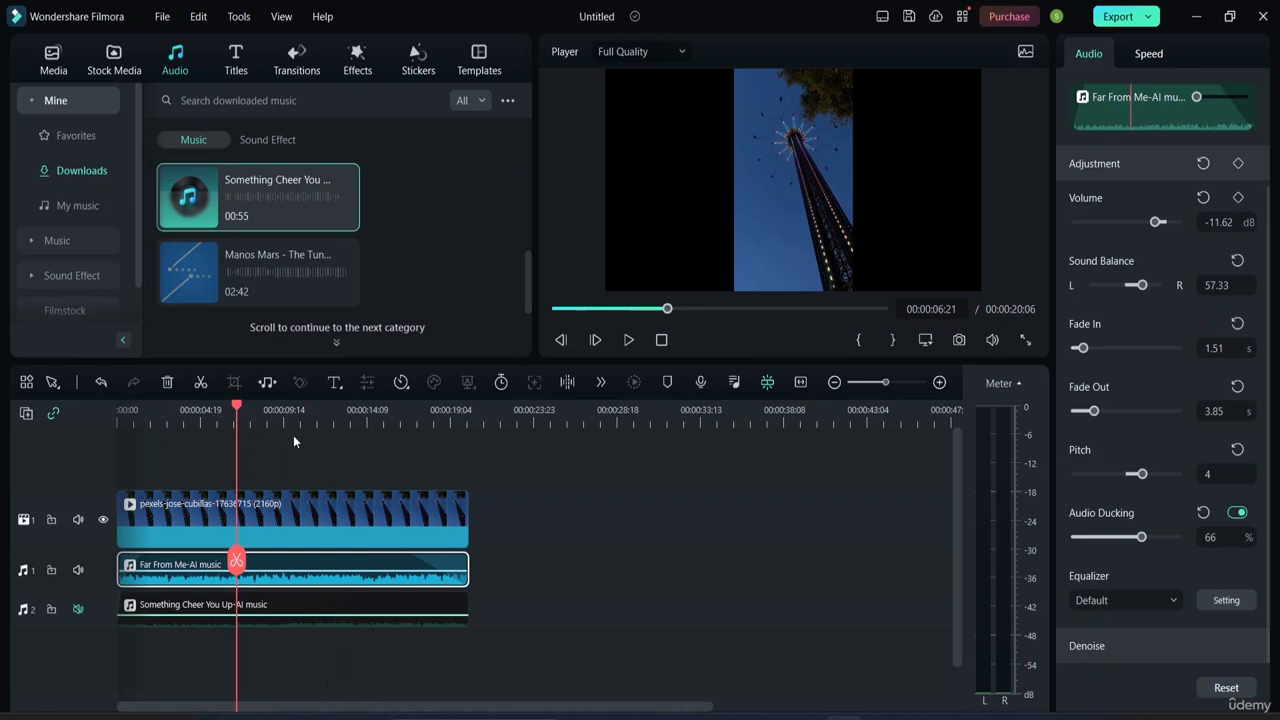
pyautogui.press('space')
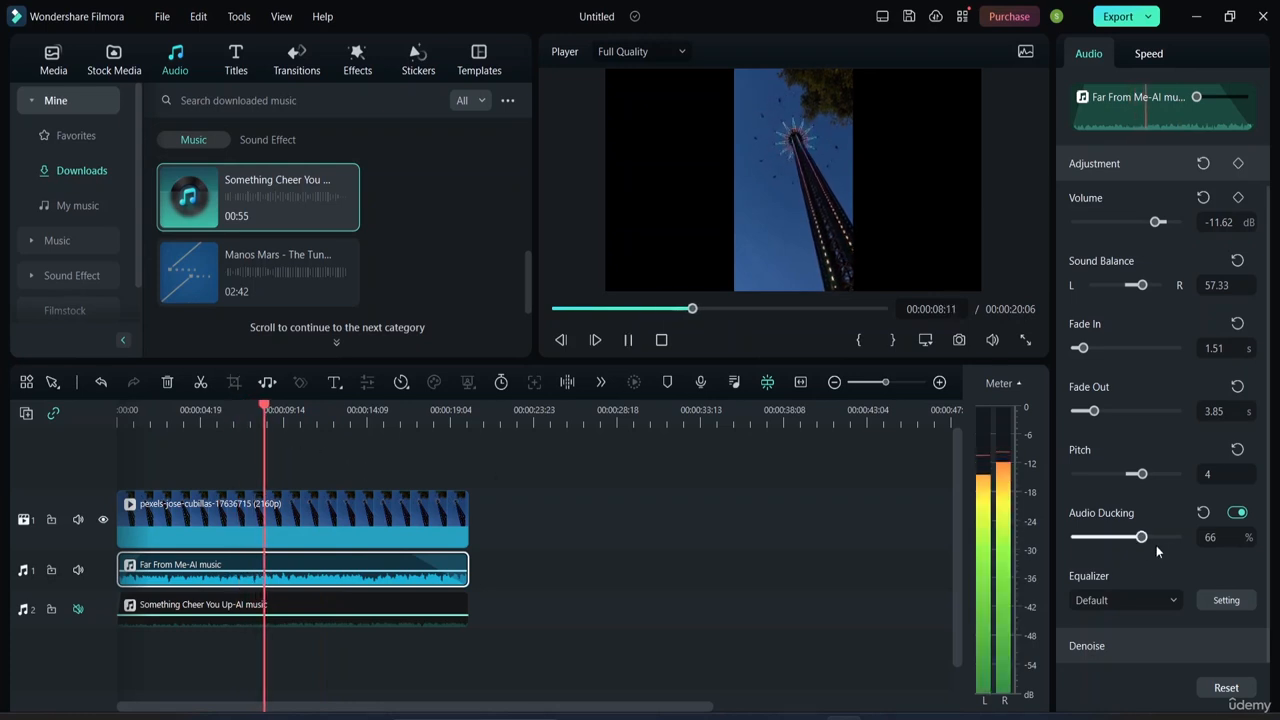
pyautogui.moveTo(1141, 537)
pyautogui.mouseDown()
pyautogui.moveTo(1080, 546)
pyautogui.moveTo(1128, 546)
pyautogui.mouseUp()
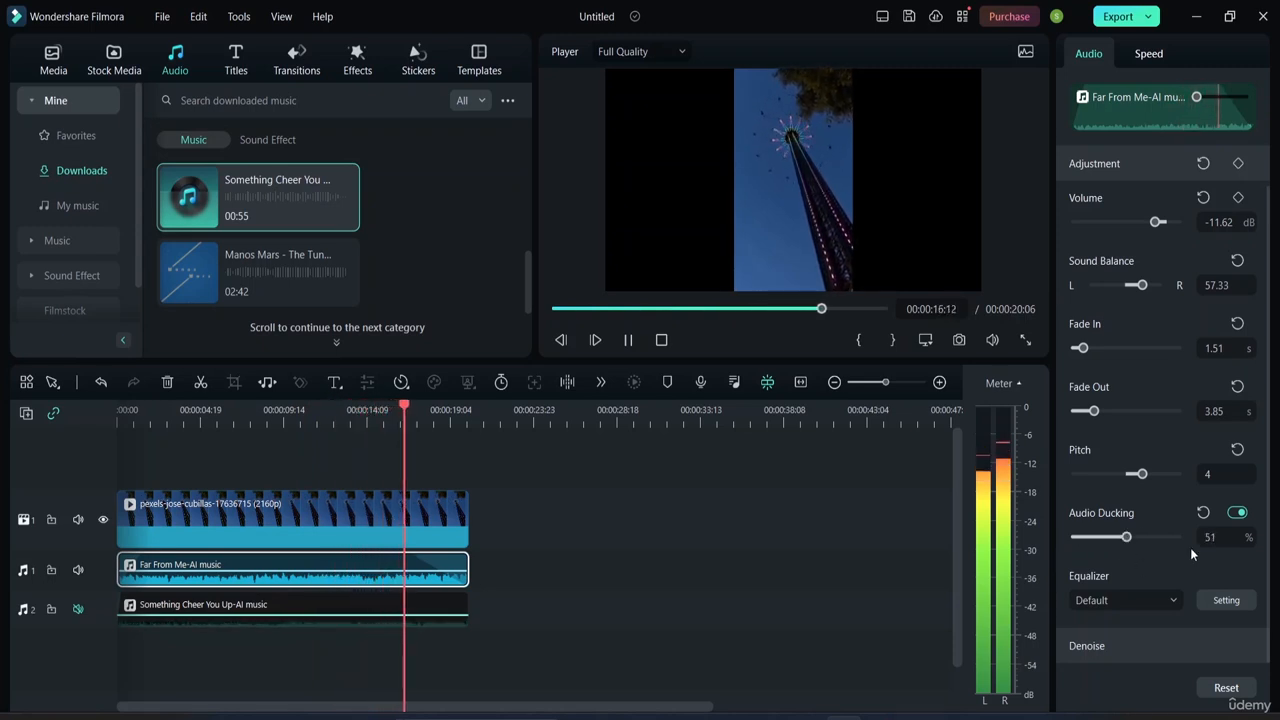
pyautogui.press('space')
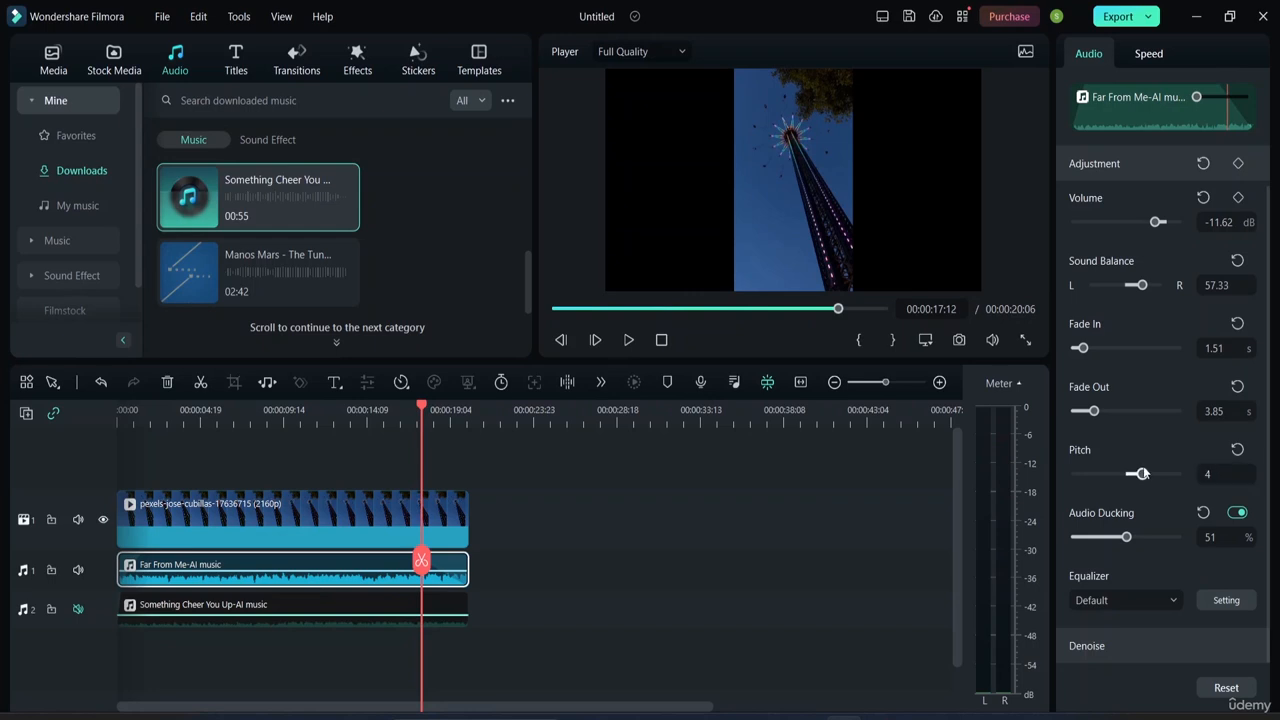
pyautogui.moveTo(1143, 474); pyautogui.dragTo(1125, 475)
# Apply the Rock'n'Roll equalizer preset to the Far From Me-AI music clip and play it back from near the beginning.
pyautogui.click(1163, 606)
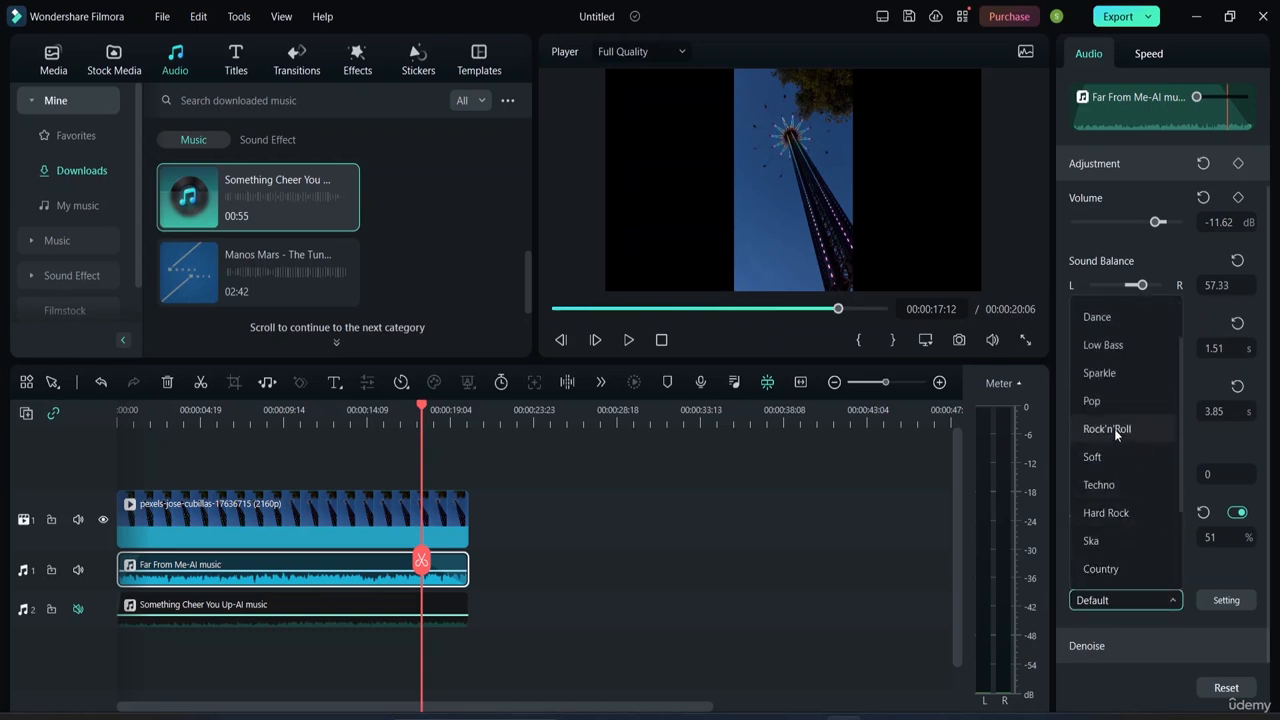
pyautogui.scroll(2, 1114, 428)
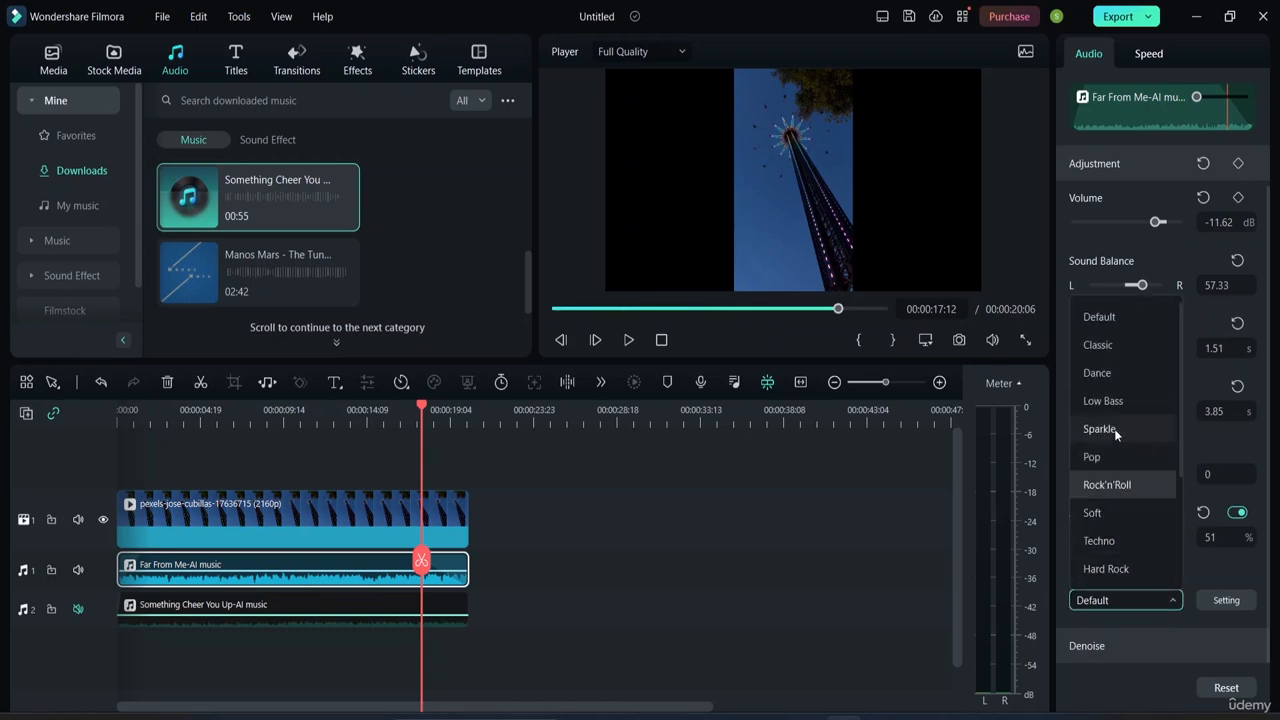
pyautogui.click(1107, 485)
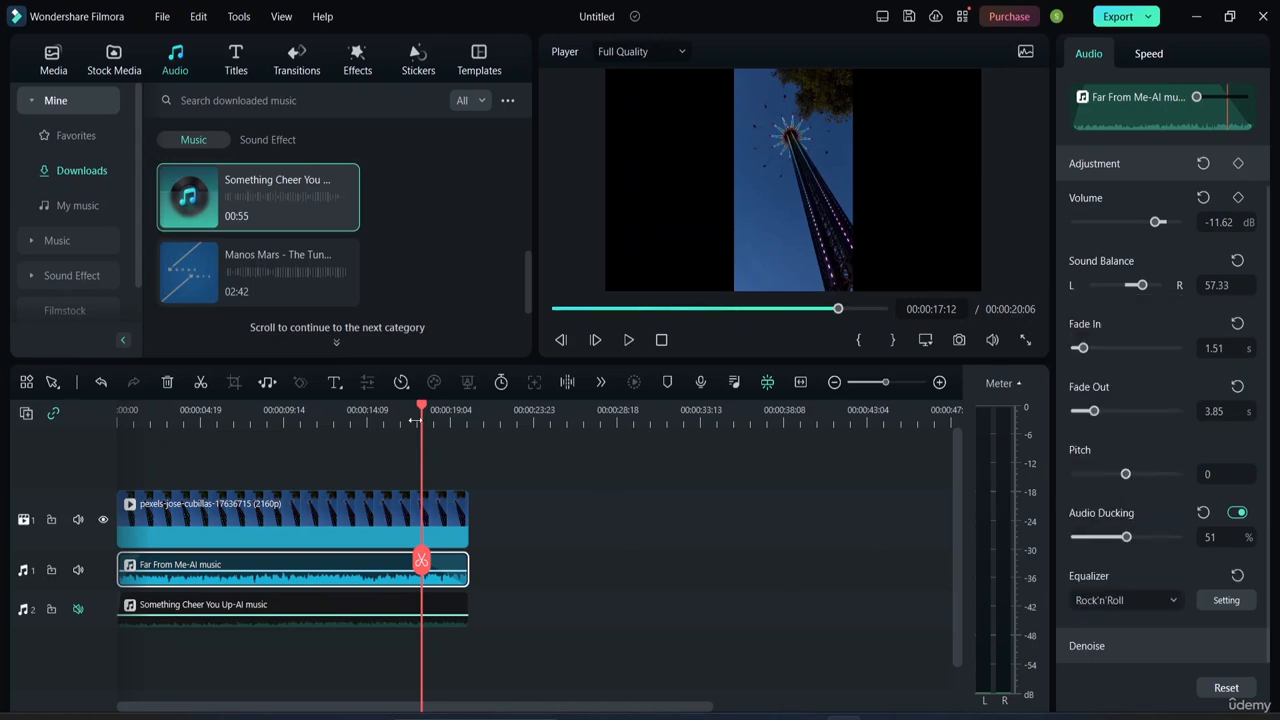
pyautogui.moveTo(420, 420); pyautogui.dragTo(217, 410)
pyautogui.press('space')
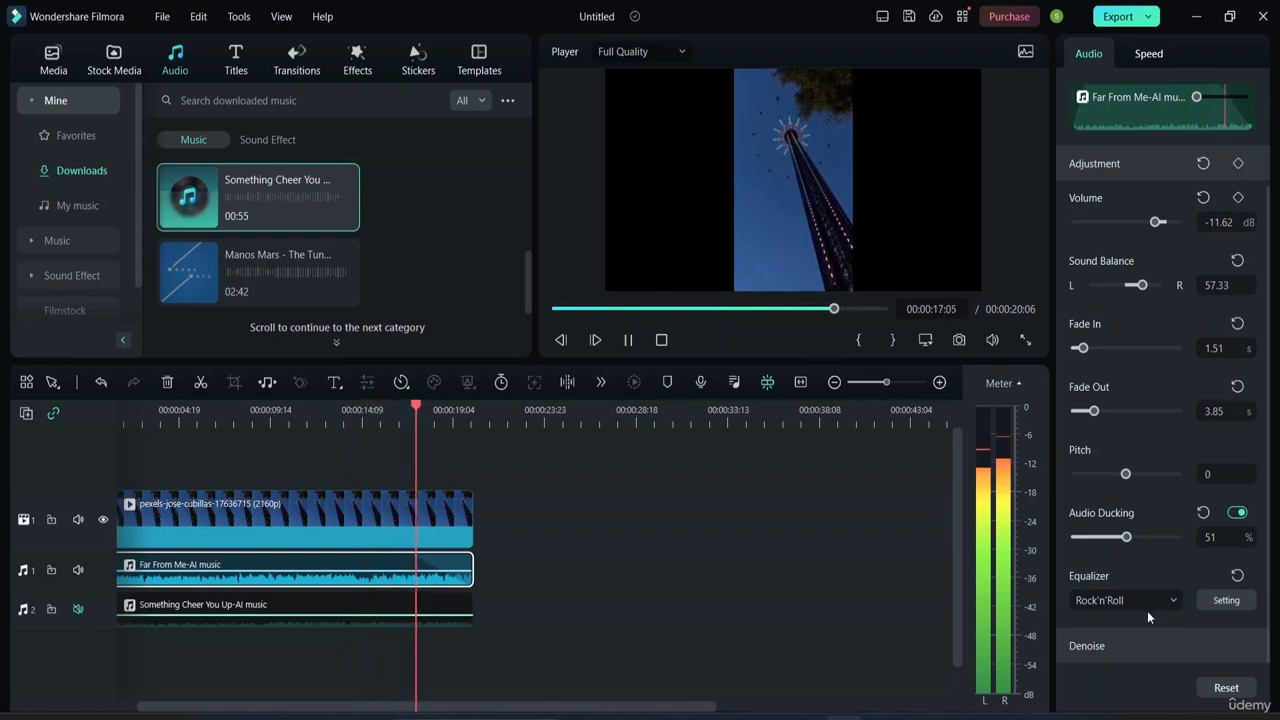
pyautogui.press('space')
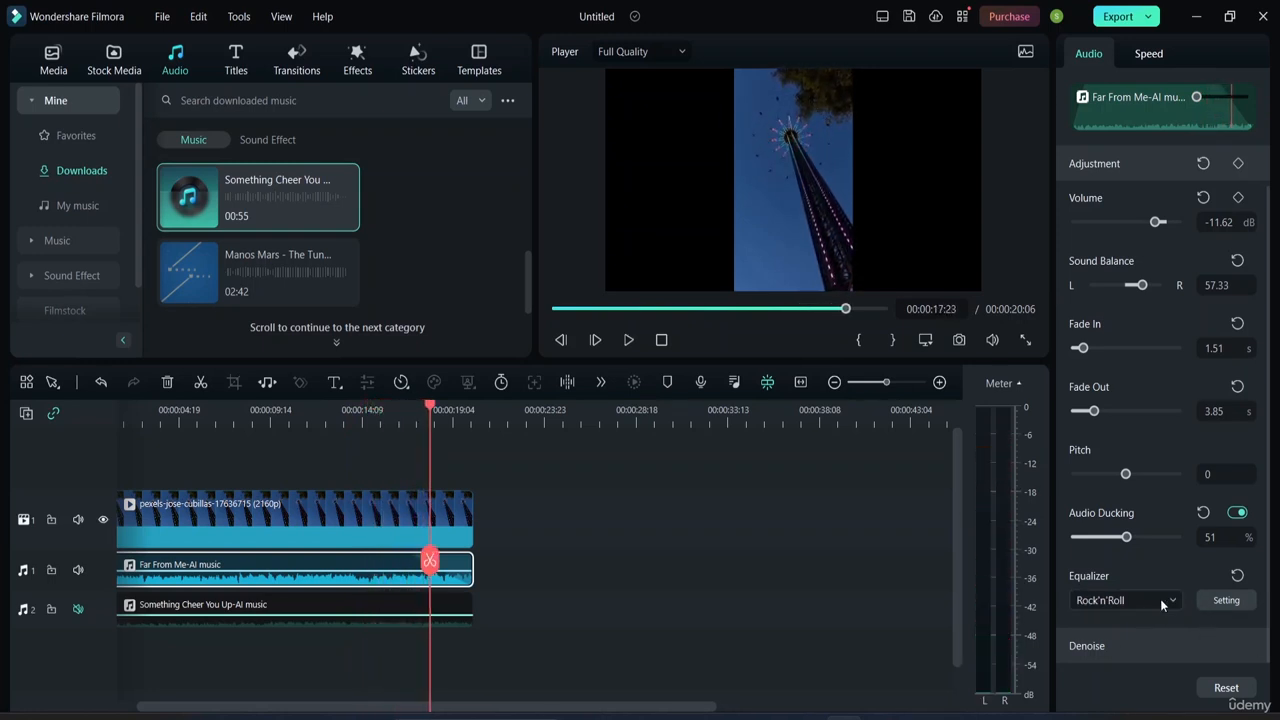
# Switch the Far From Me-AI music clip's equalizer to Custom.
pyautogui.click(1160, 599)
pyautogui.scroll(-2, 1108, 512)
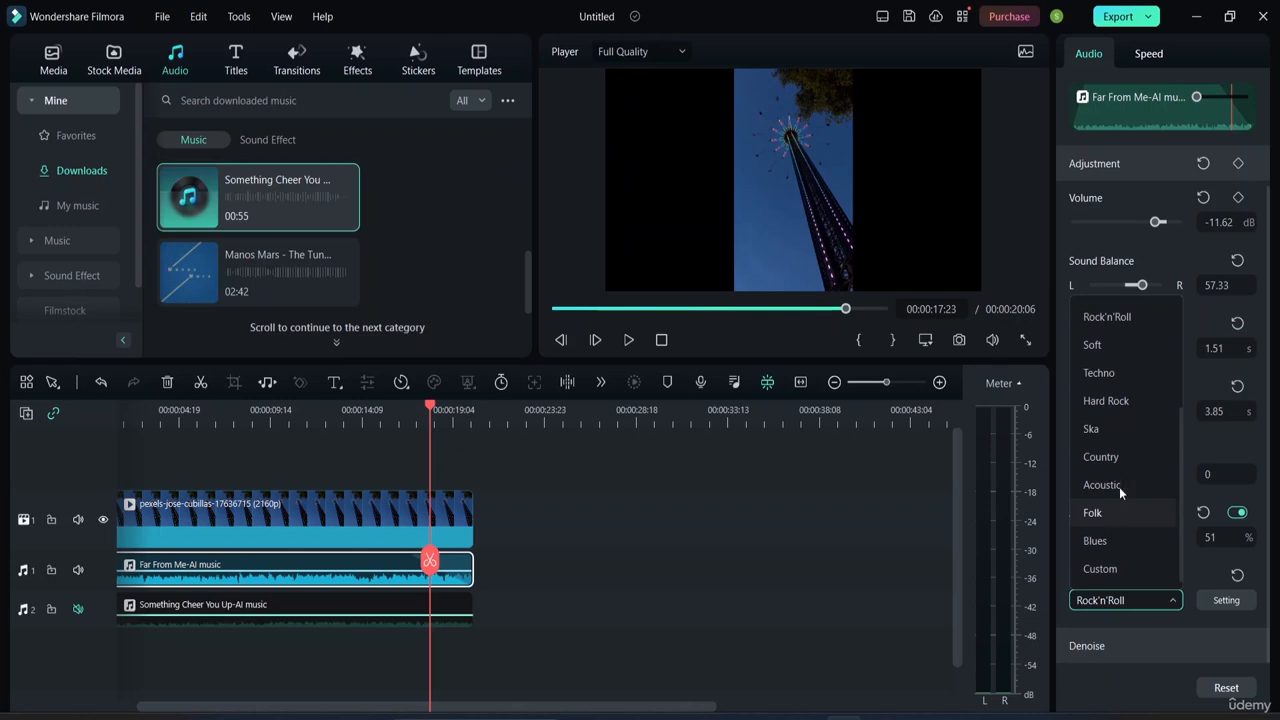
pyautogui.click(1111, 568)
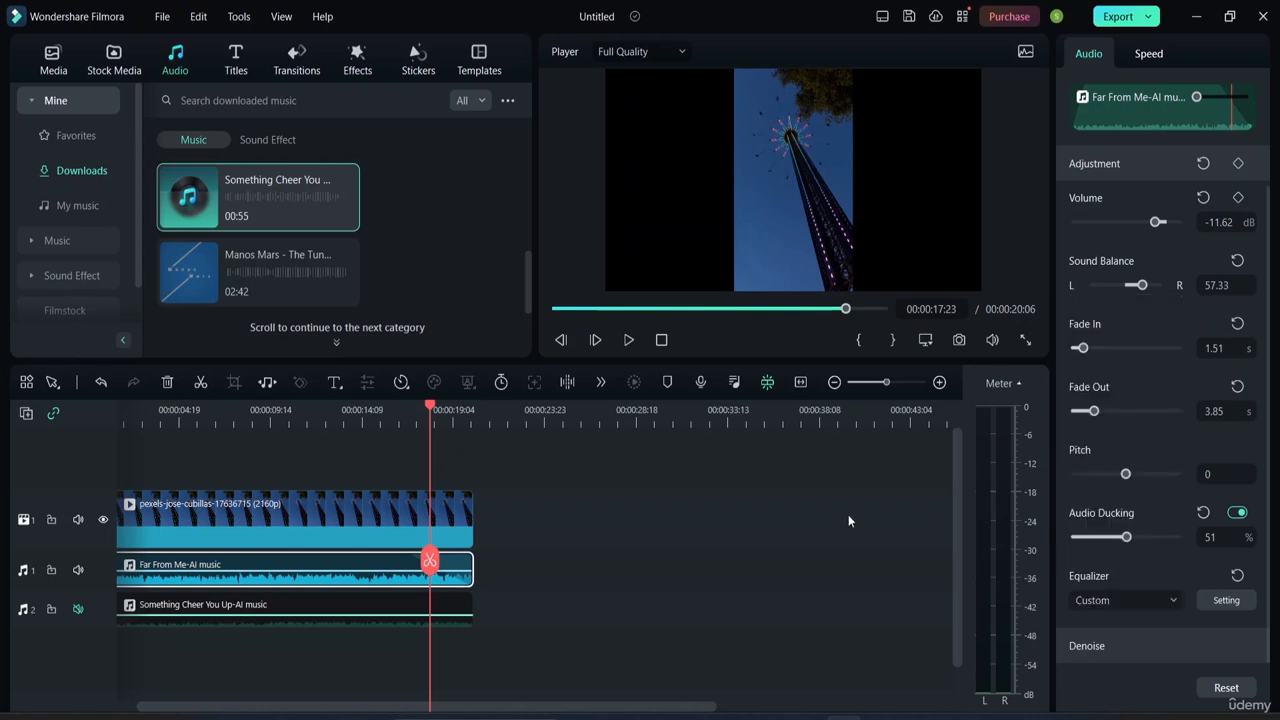
# Open the custom equalizer settings, preview the band levels of presets such as Soft and Hard Rock, and close without applying.
pyautogui.click(1202, 598)
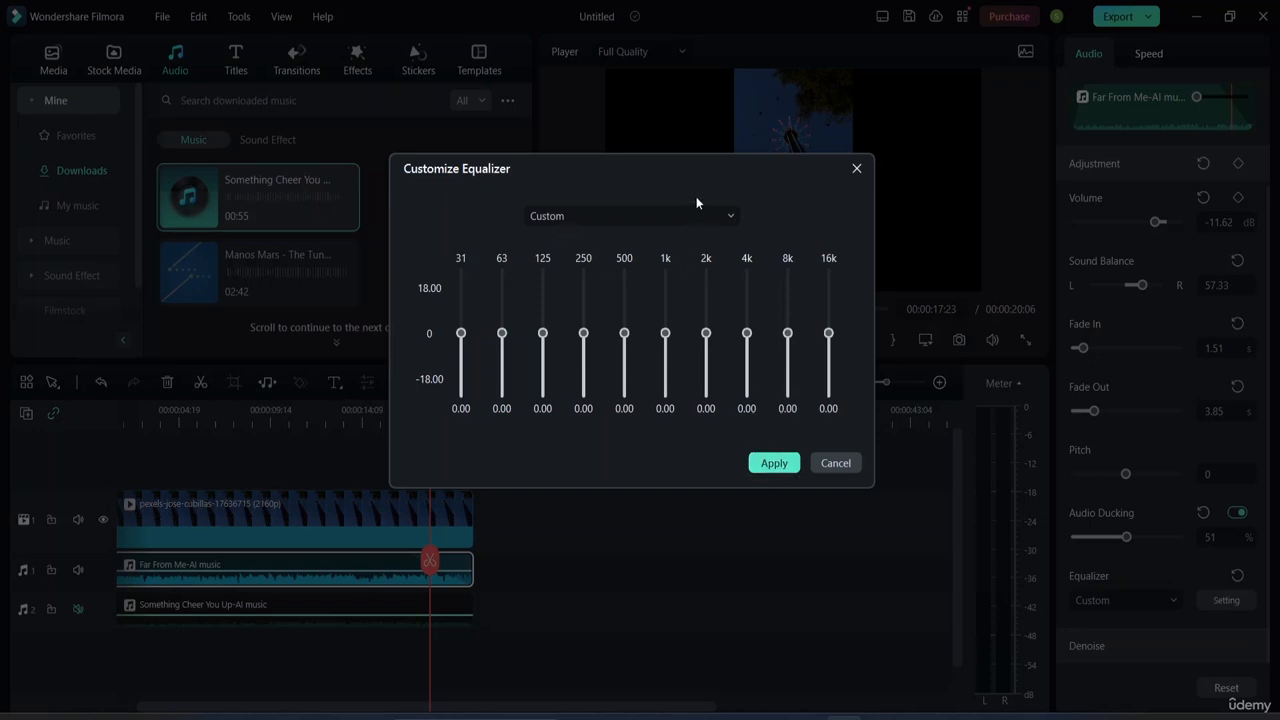
pyautogui.click(729, 216)
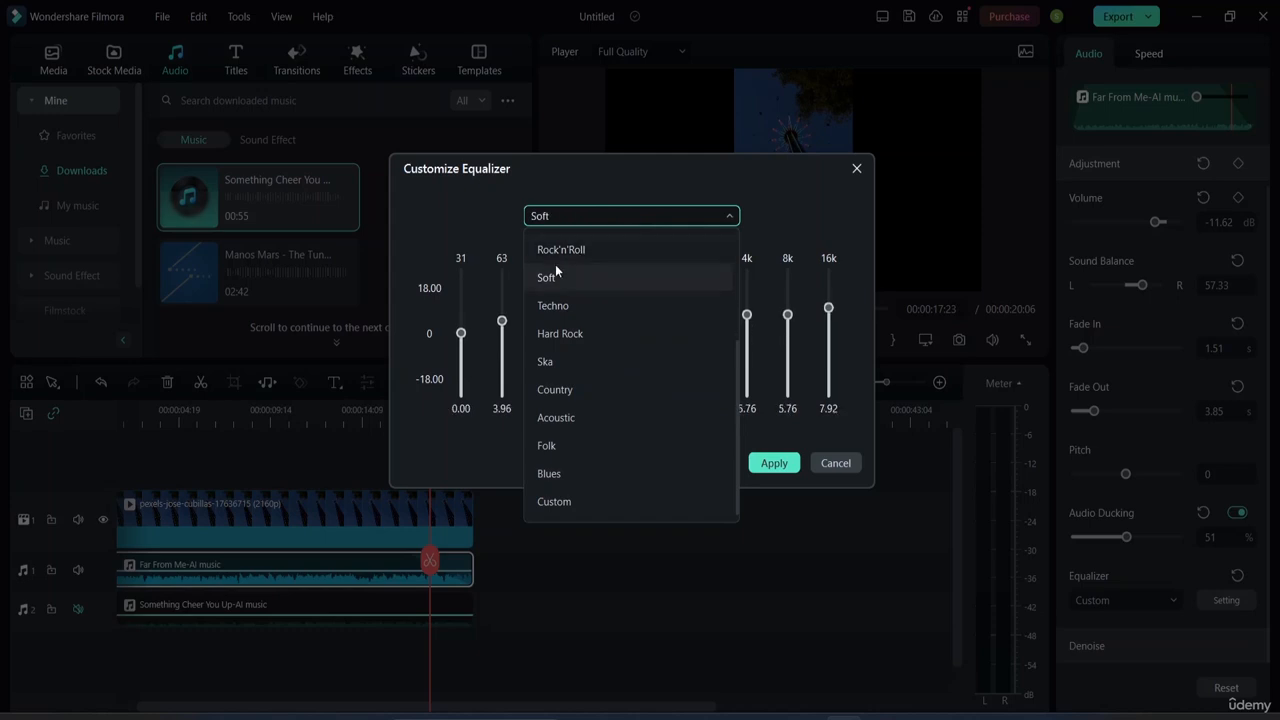
pyautogui.scroll(3, 564, 260)
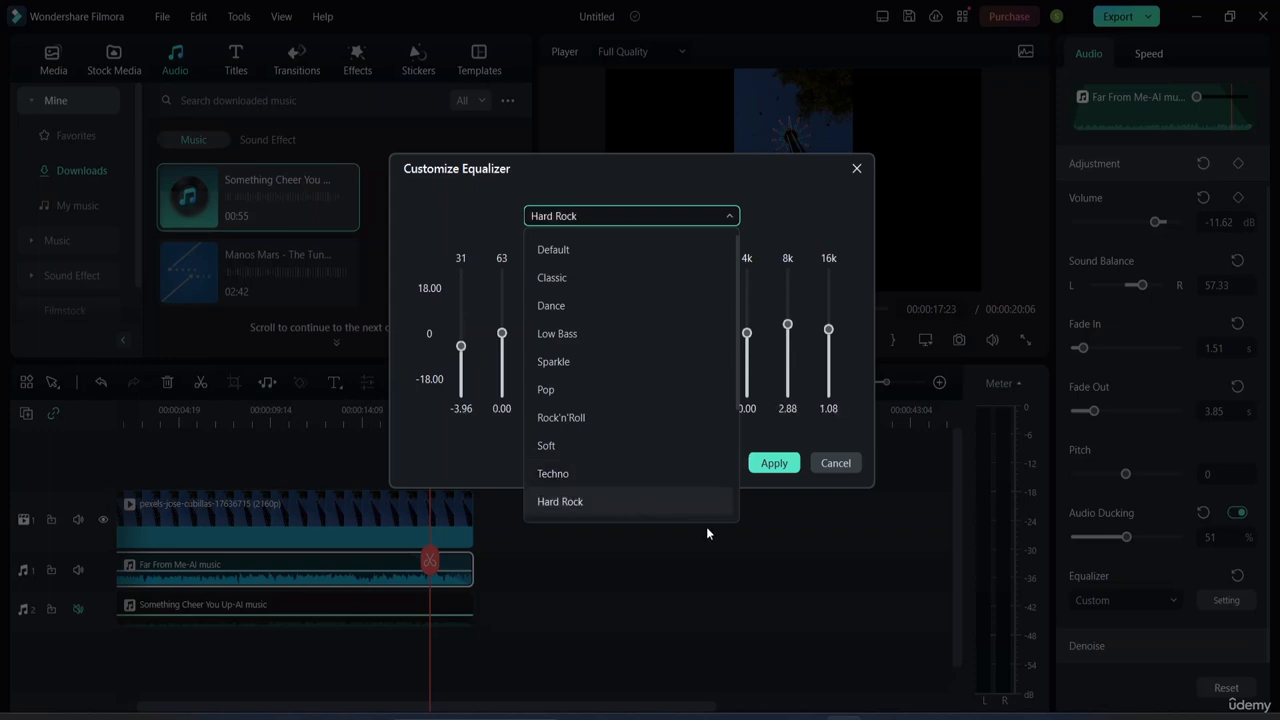
pyautogui.click(782, 573)
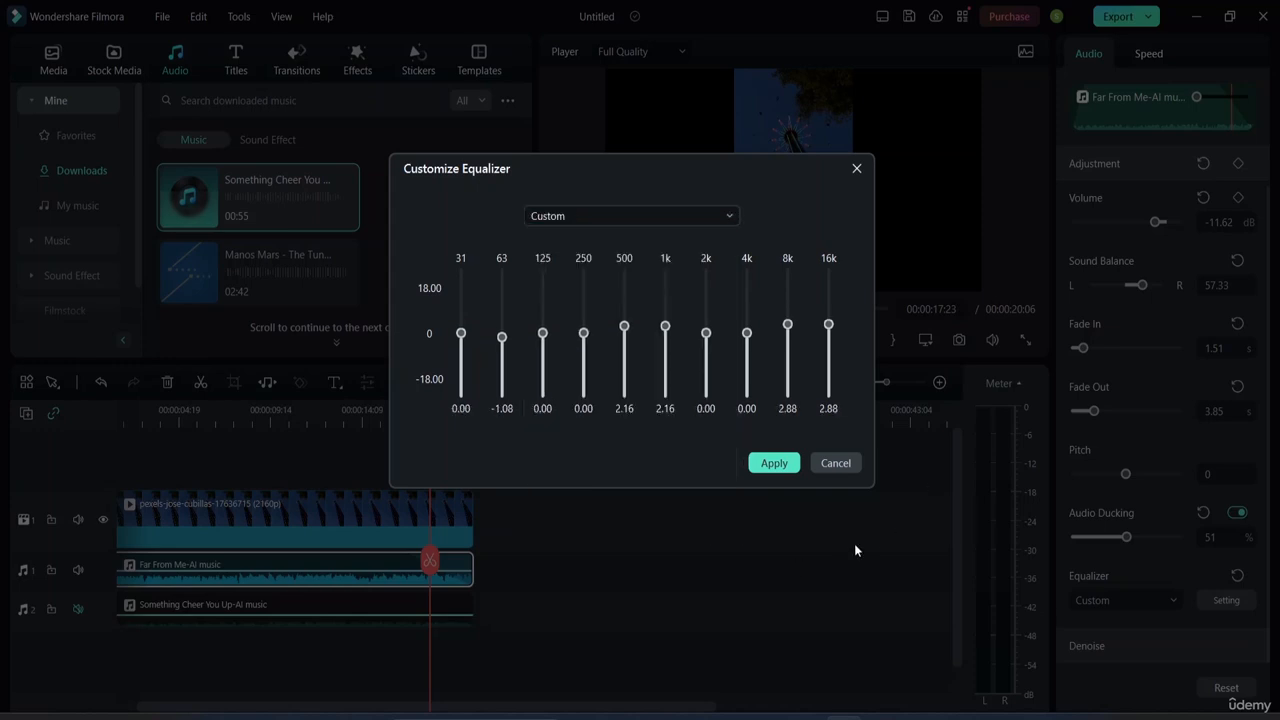
pyautogui.click(856, 168)
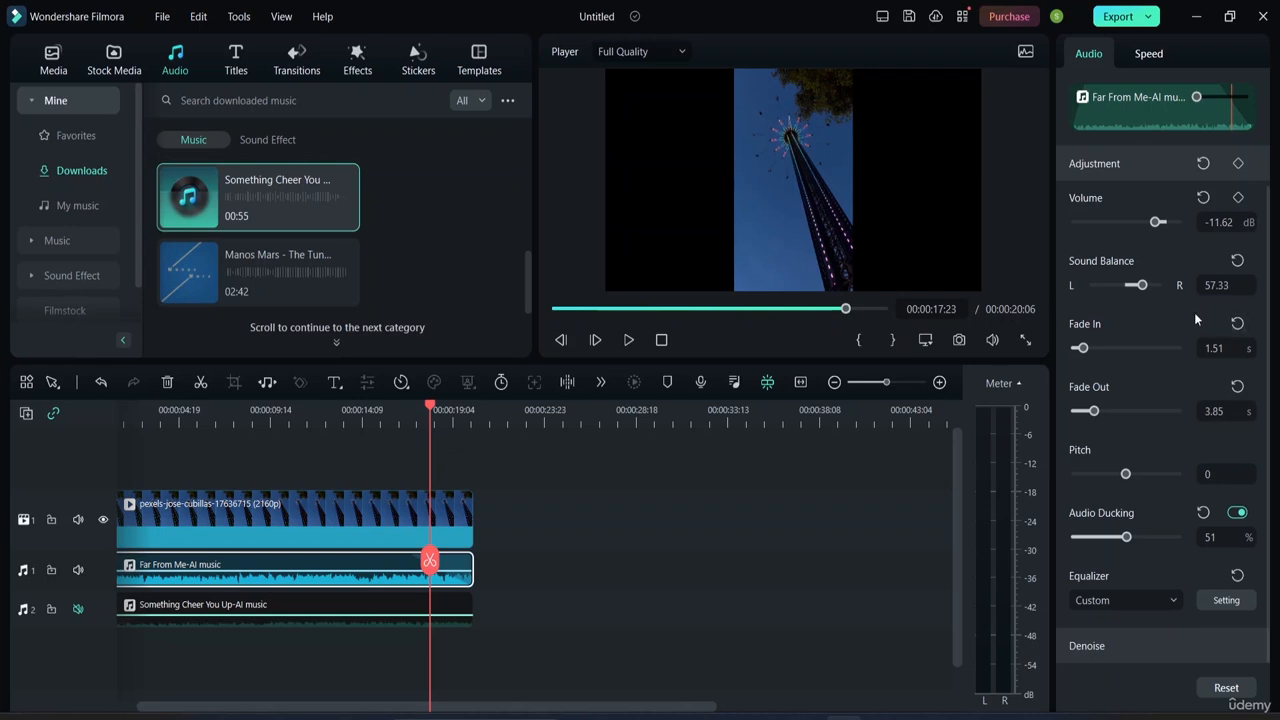
# Speed up the Far From Me-AI music clip to a uniform speed of 1.44 and play it from about four seconds in.
pyautogui.scroll(2, 1194, 312)
pyautogui.click(1146, 56)
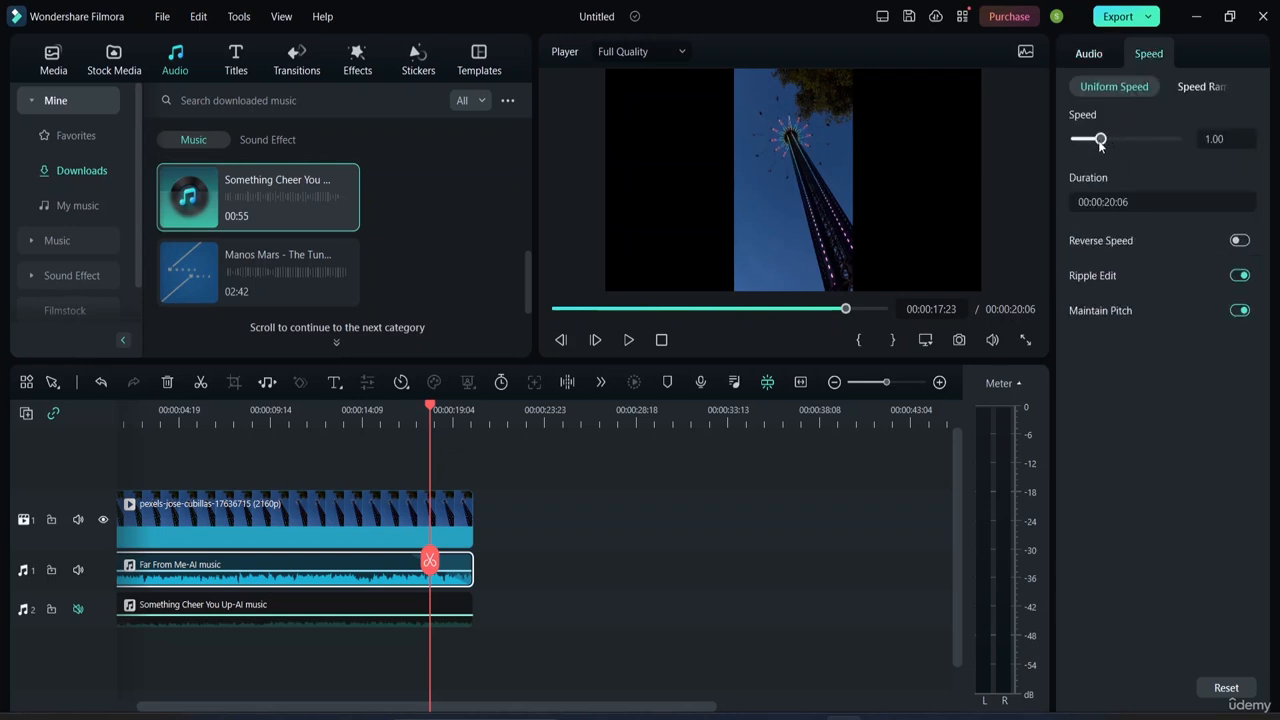
pyautogui.moveTo(430, 407); pyautogui.dragTo(164, 410)
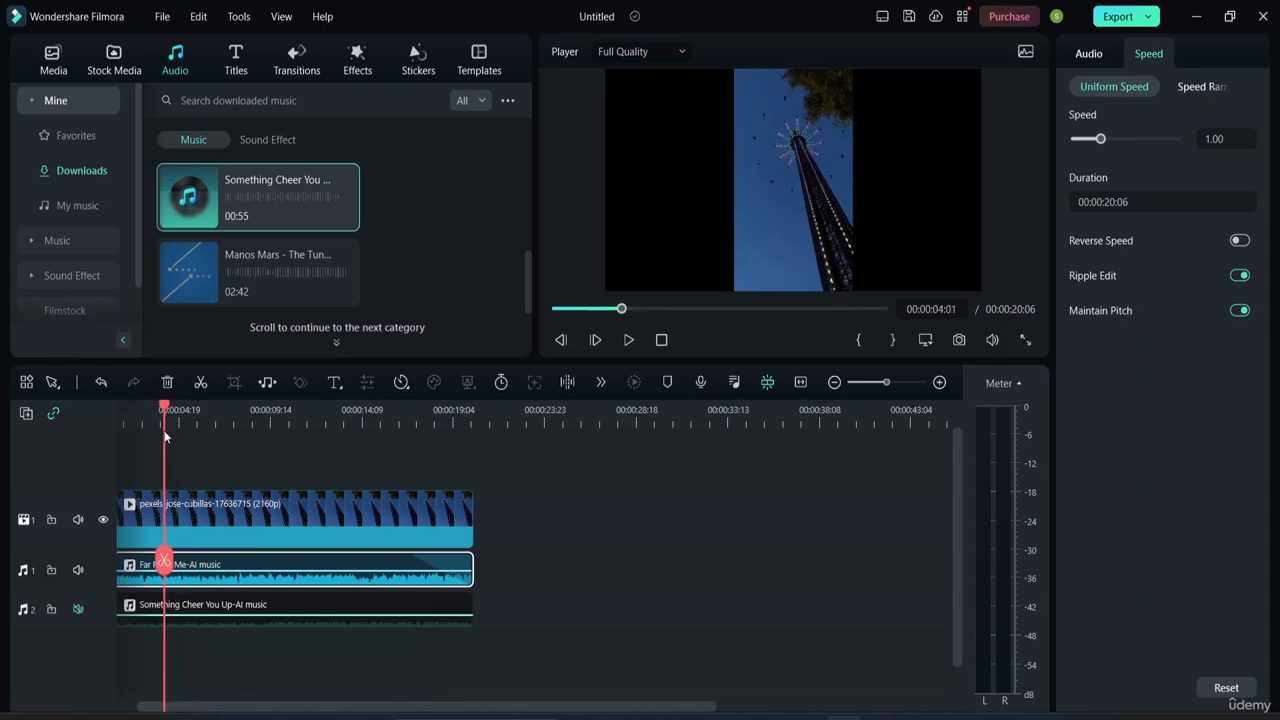
pyautogui.click(1125, 140)
pyautogui.click(1245, 627)
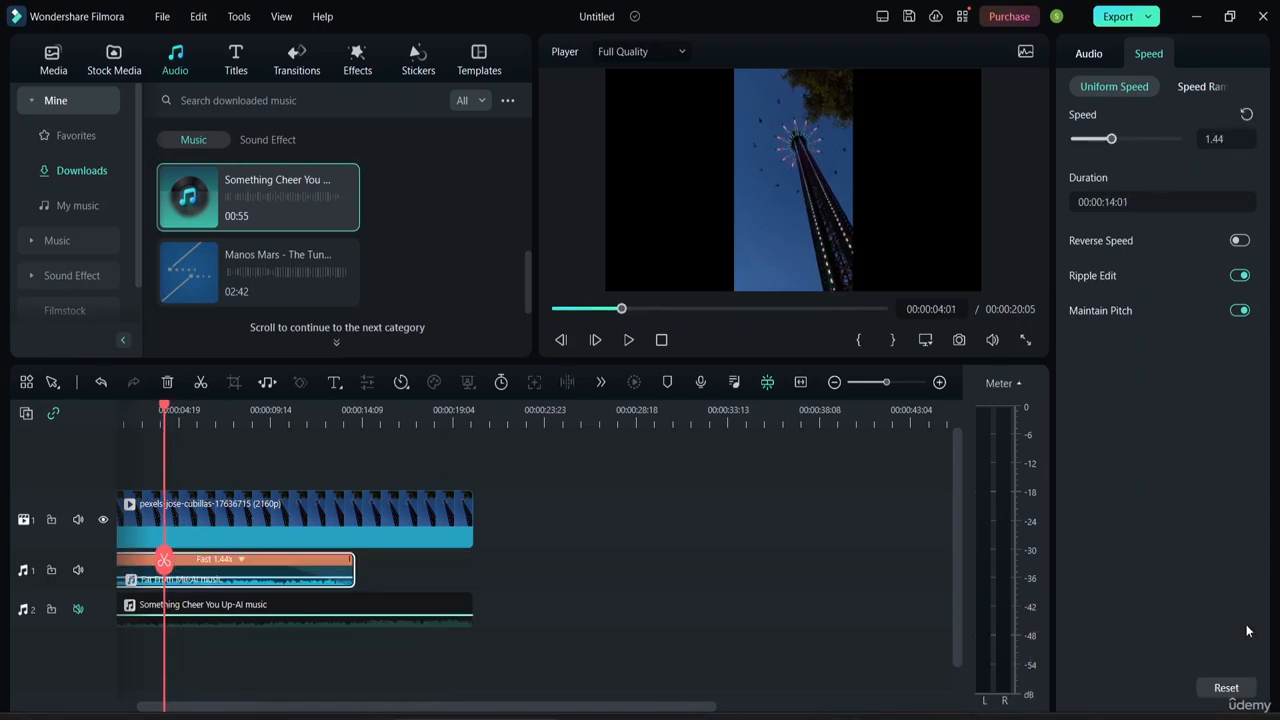
pyautogui.press('space')
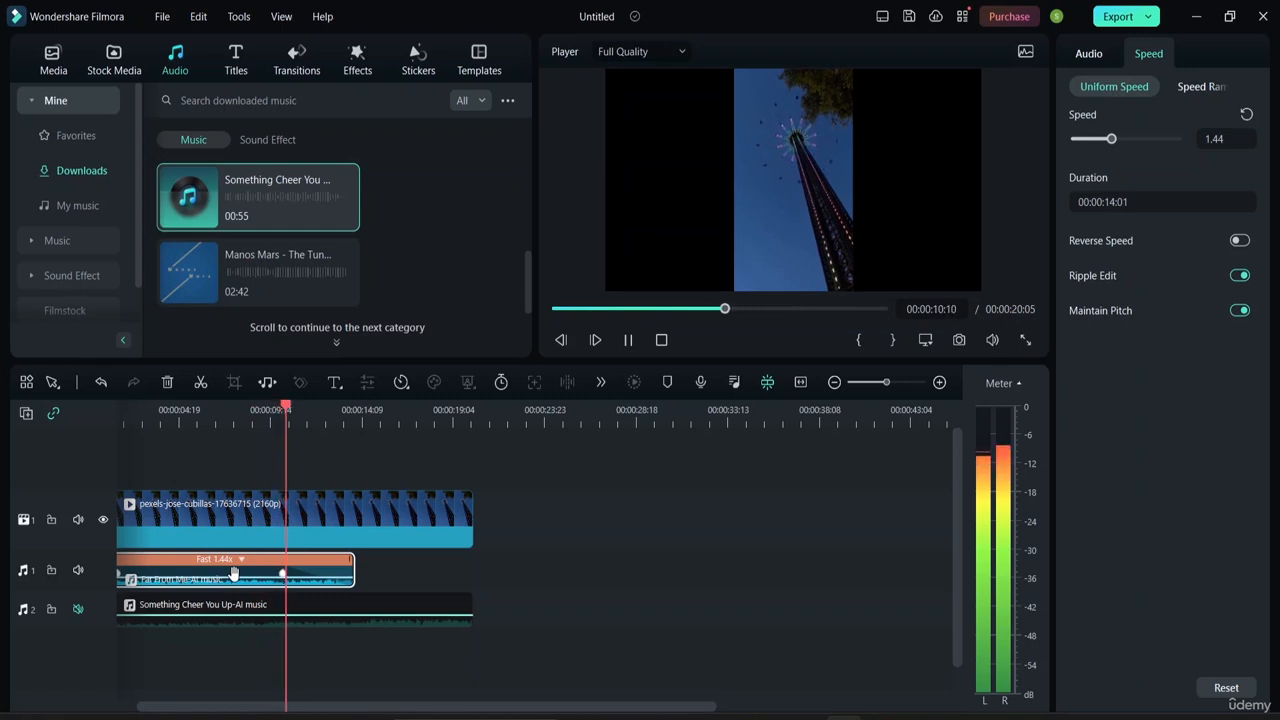
pyautogui.press('space')
# Slow the Far From Me-AI music clip to a speed of 0.49, play a section, and reset its speed to 1.00.
pyautogui.moveTo(1110, 141)
pyautogui.mouseDown()
pyautogui.moveTo(1079, 141)
pyautogui.moveTo(1089, 144)
pyautogui.mouseUp()
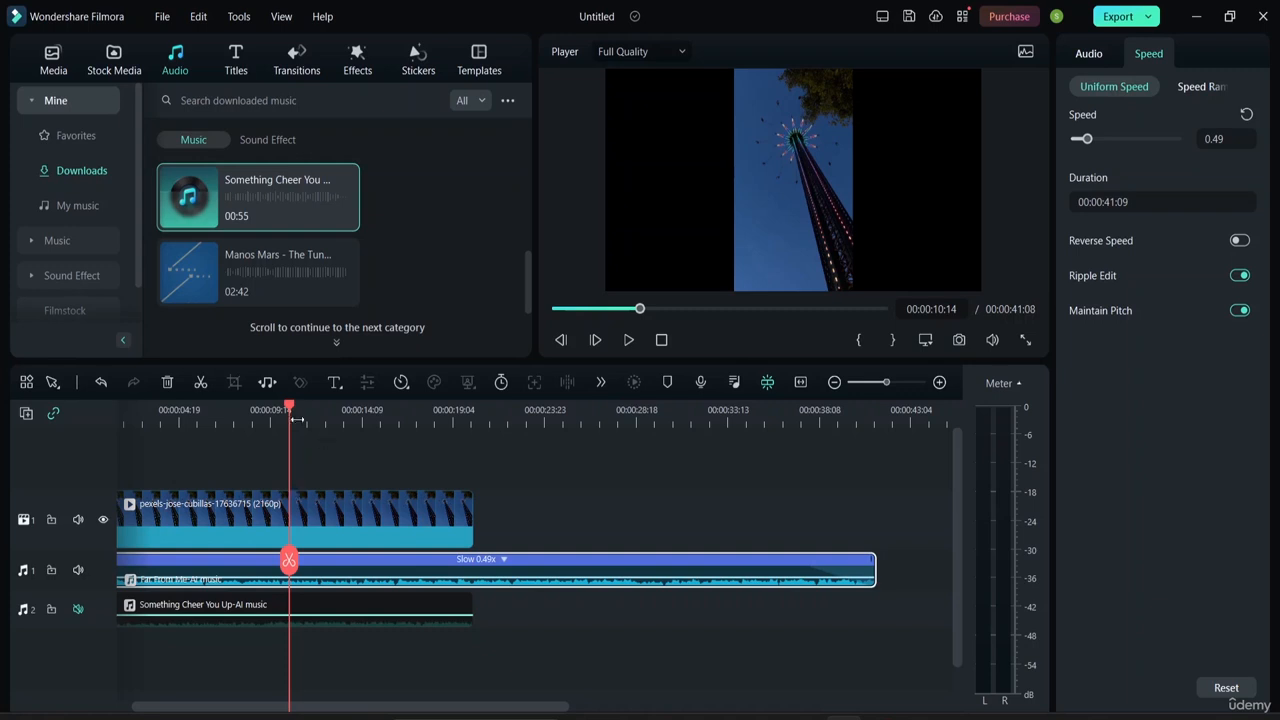
pyautogui.moveTo(297, 420); pyautogui.dragTo(157, 410)
pyautogui.press('space')
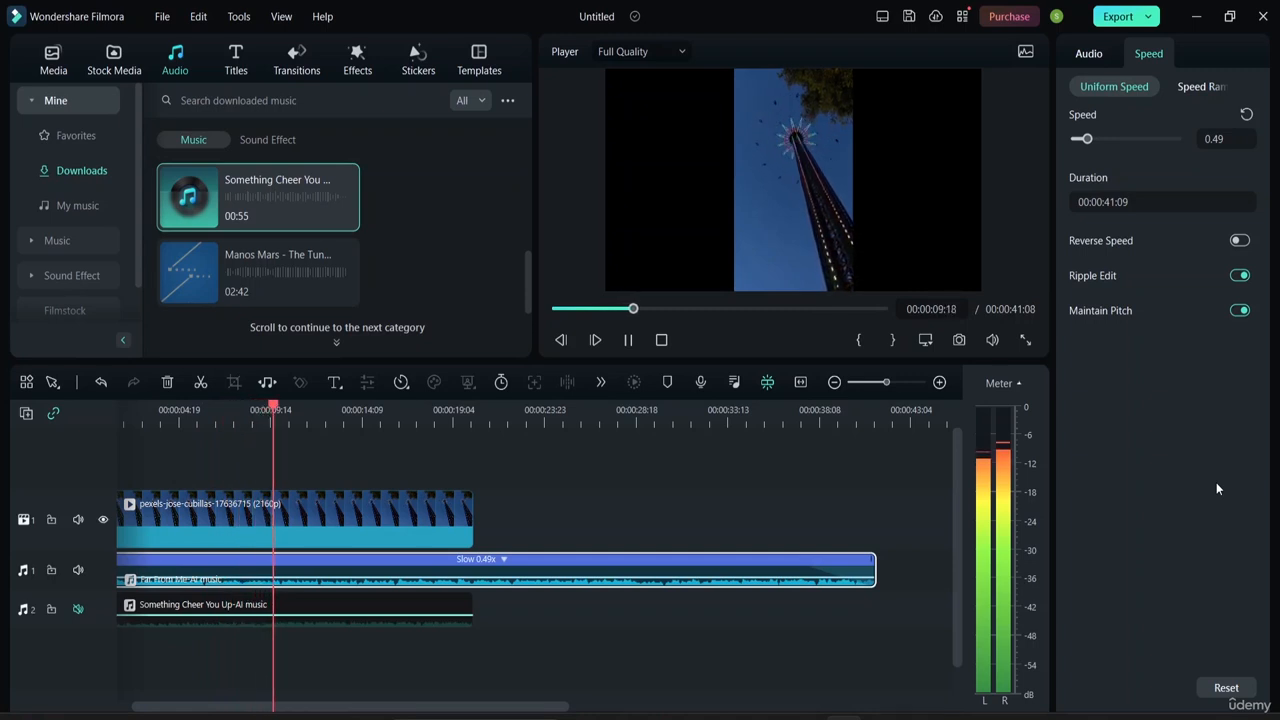
pyautogui.press('space')
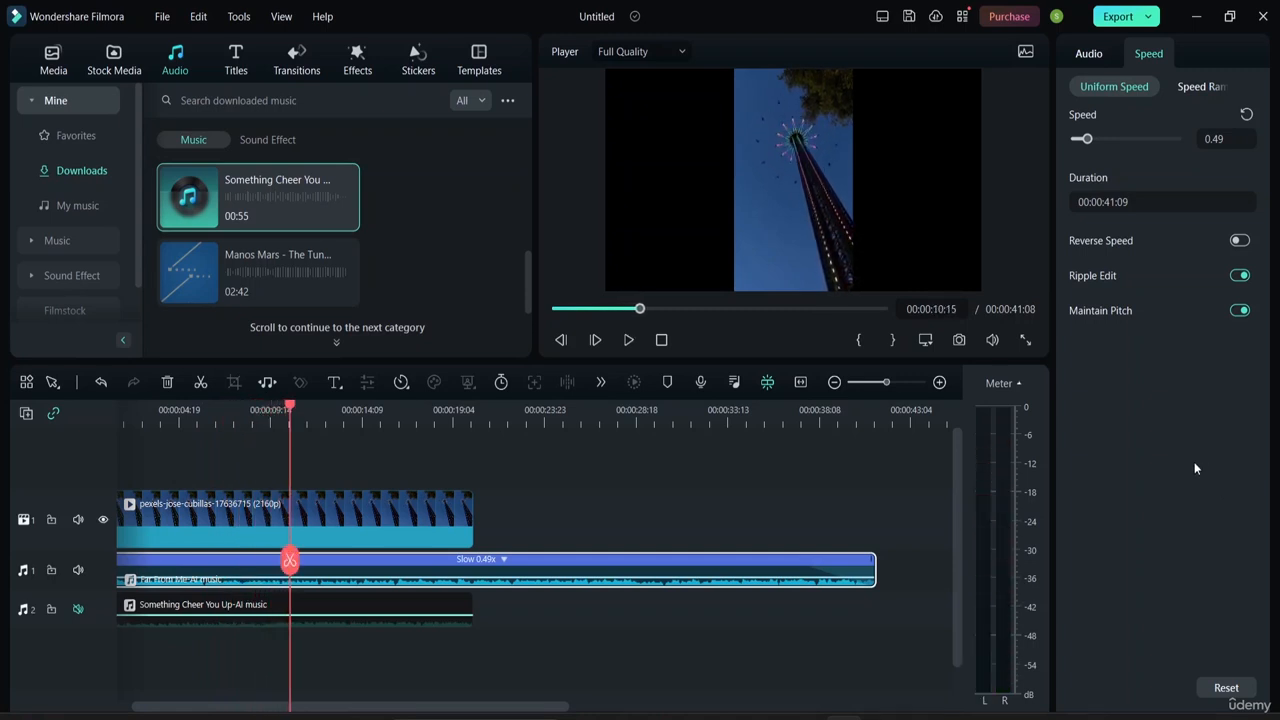
pyautogui.click(1246, 116)
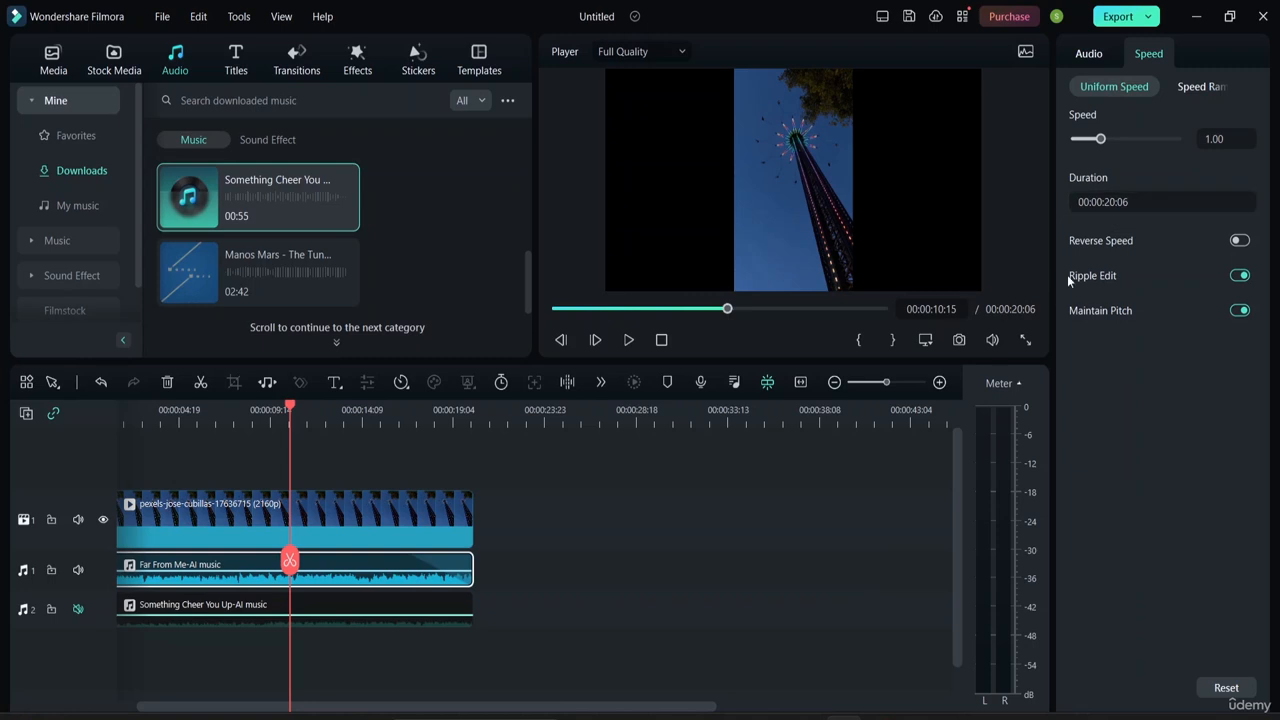
# Reverse the Far From Me-AI music clip, set its speed to Fast 2x, and play it from about 00:00:05:19.
pyautogui.click(1240, 242)
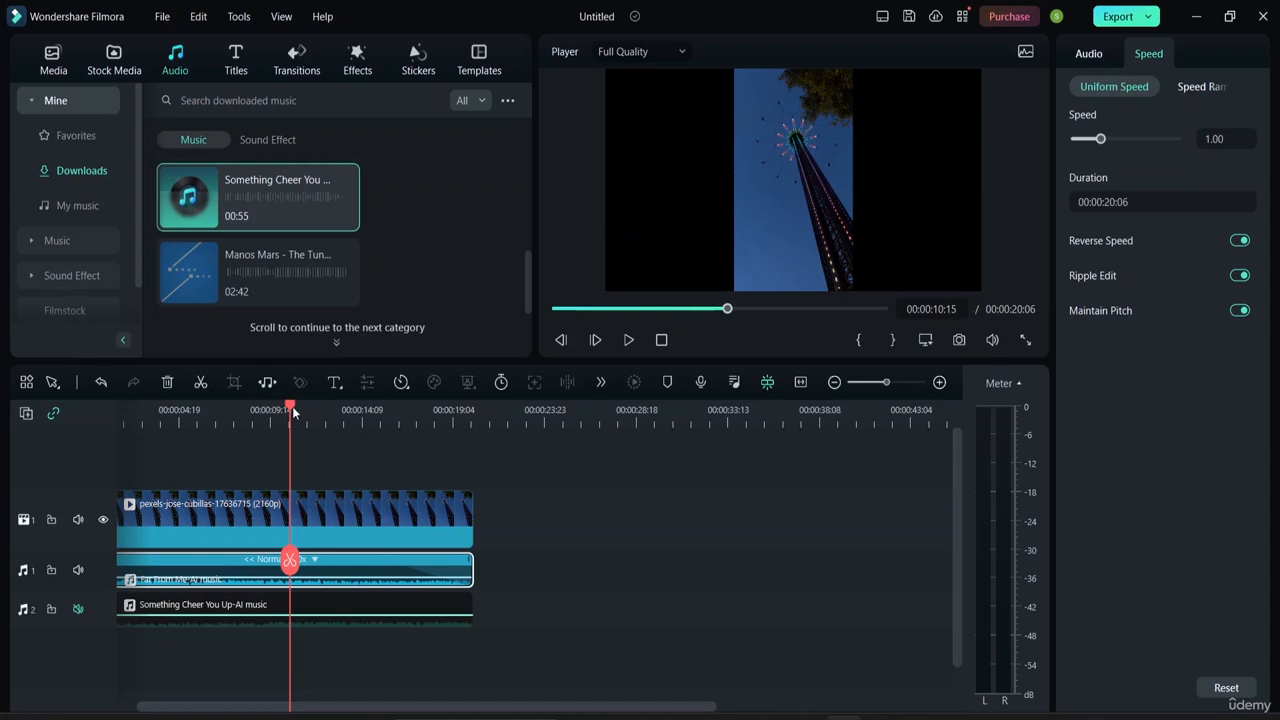
pyautogui.moveTo(293, 410); pyautogui.dragTo(197, 408)
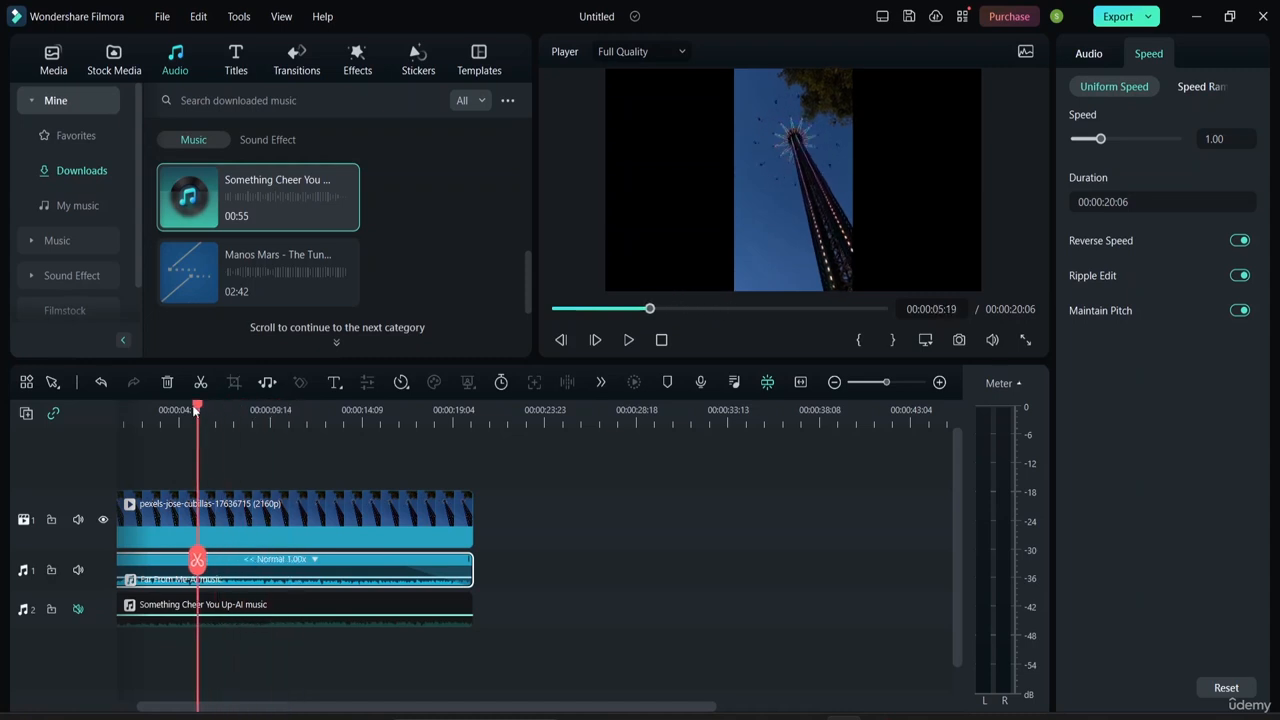
pyautogui.click(313, 562)
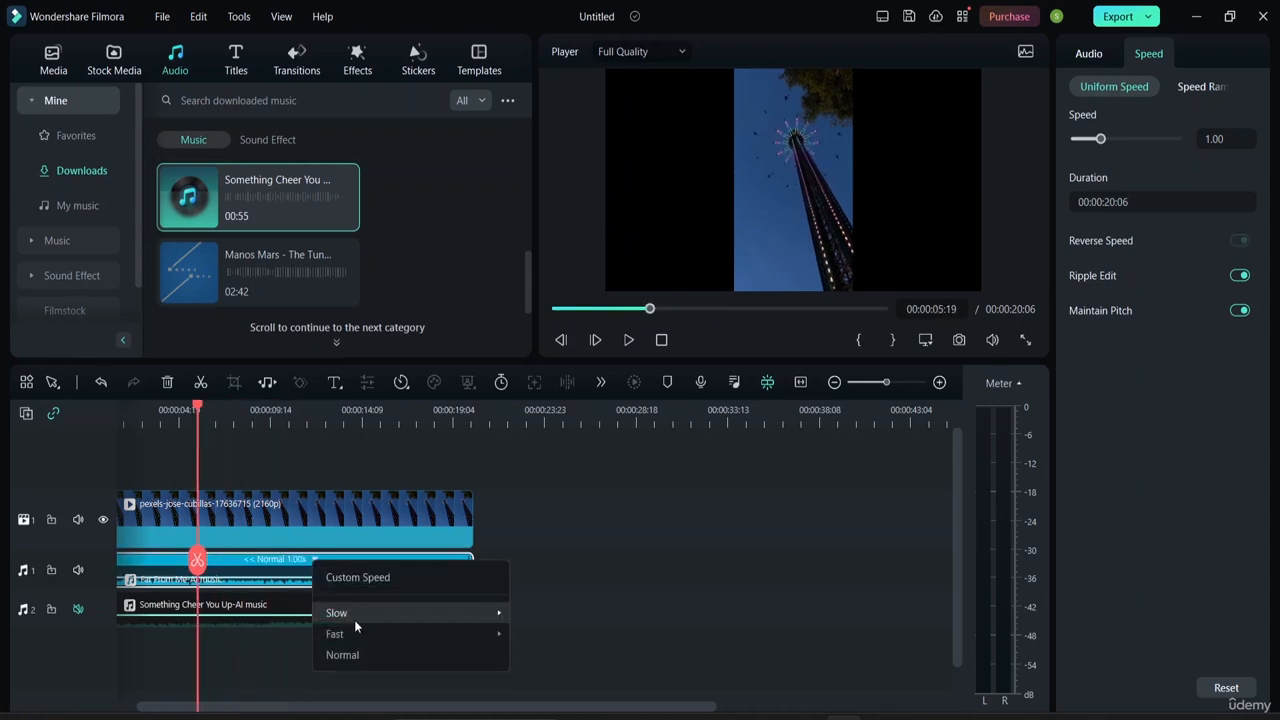
pyautogui.moveTo(376, 634)
pyautogui.click(573, 632)
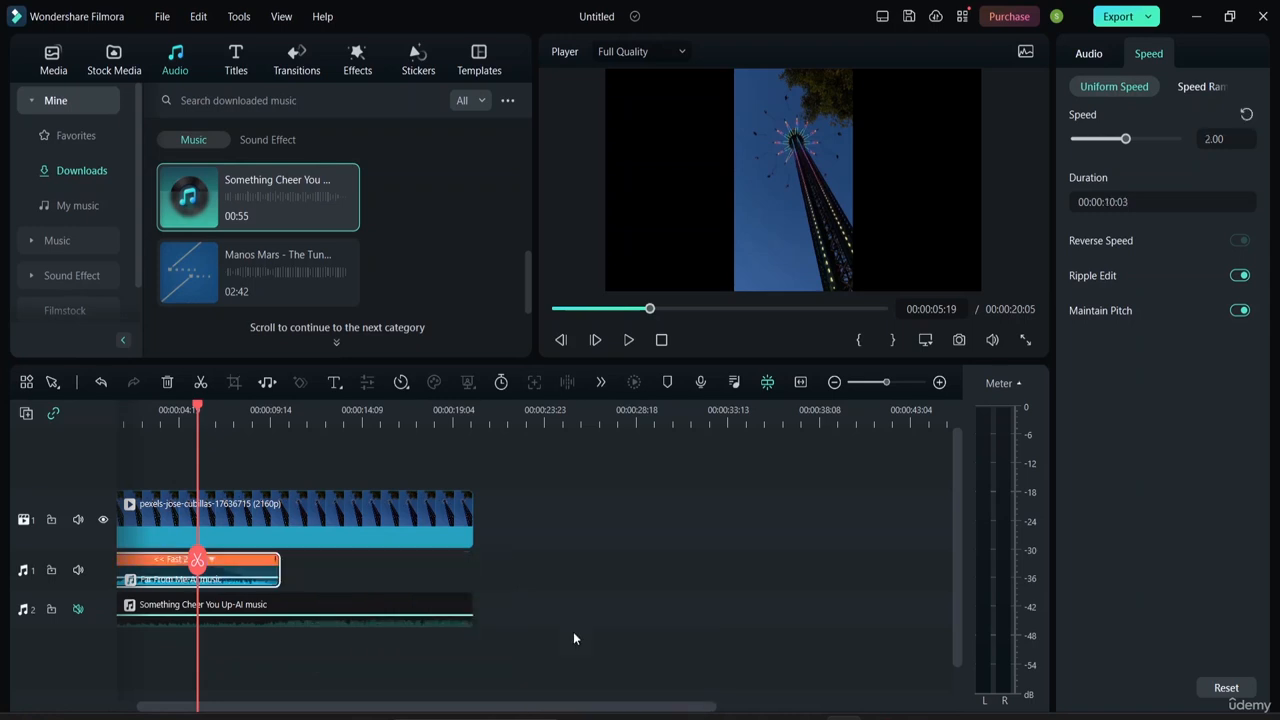
pyautogui.press('space')
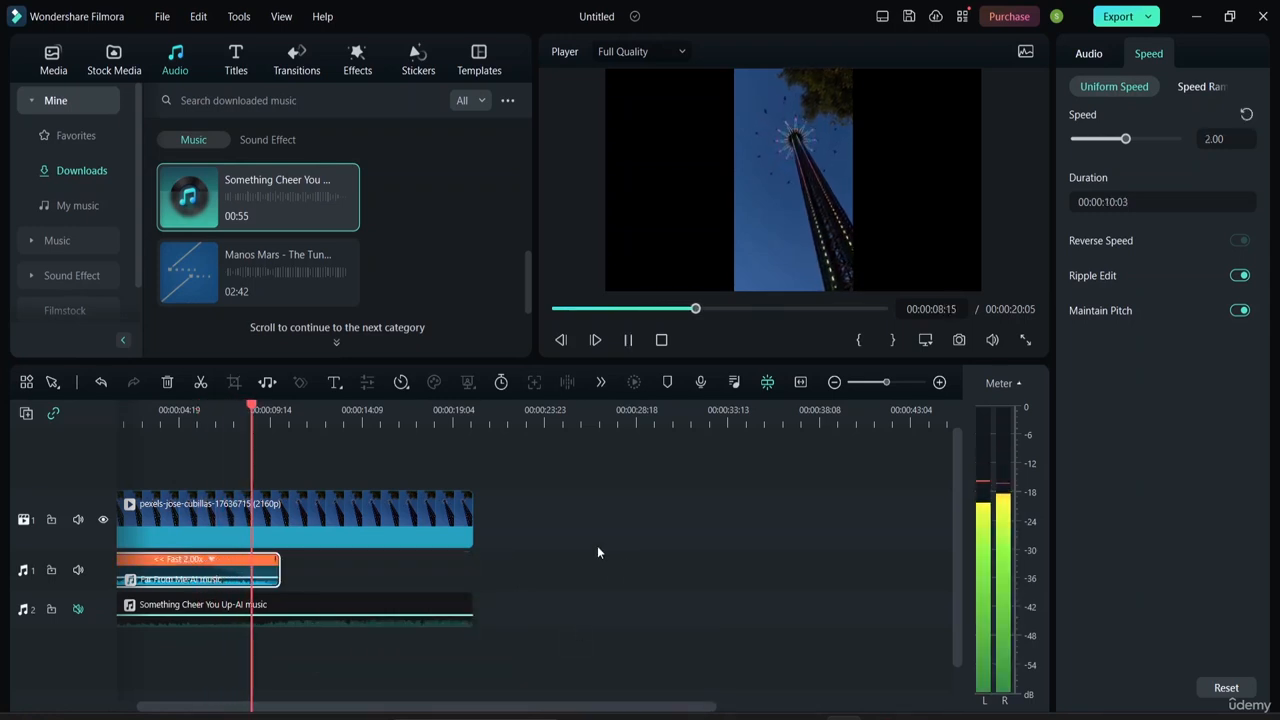
pyautogui.press('space')
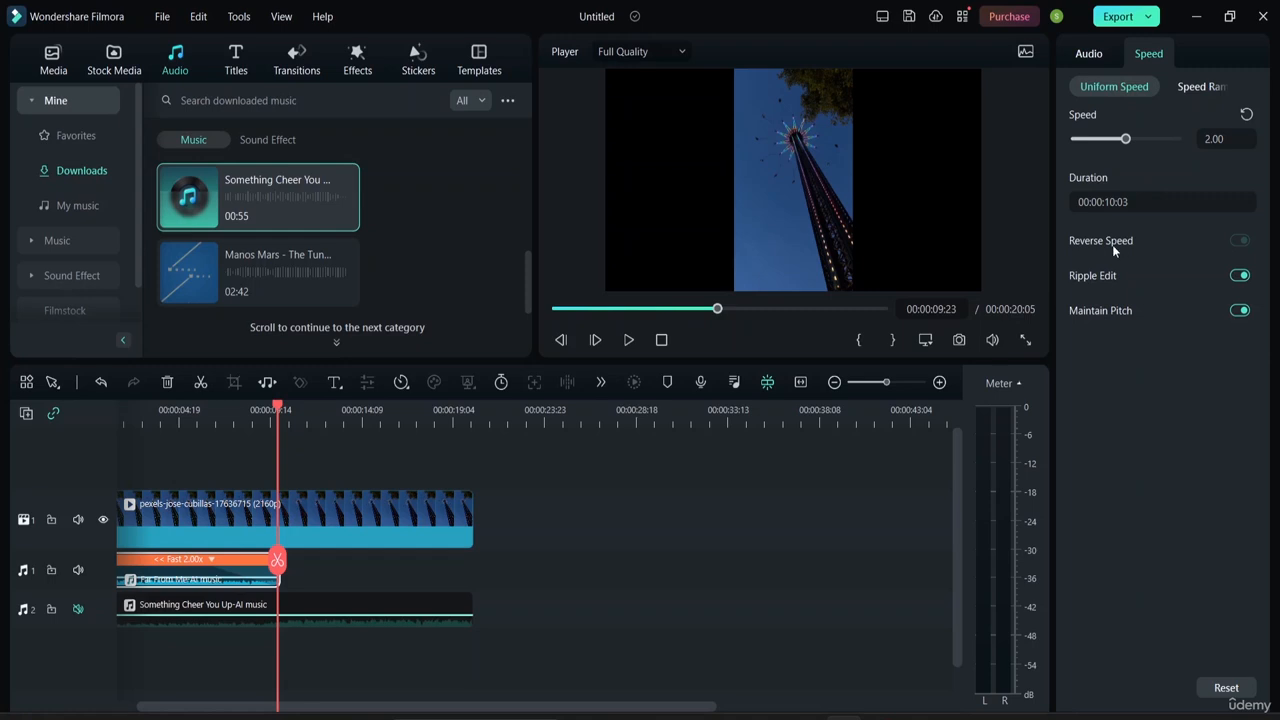
# Look through the slow speed presets for the Far From Me-AI music clip and reset its speed to 1.00.
pyautogui.click(210, 559)
pyautogui.moveTo(247, 616)
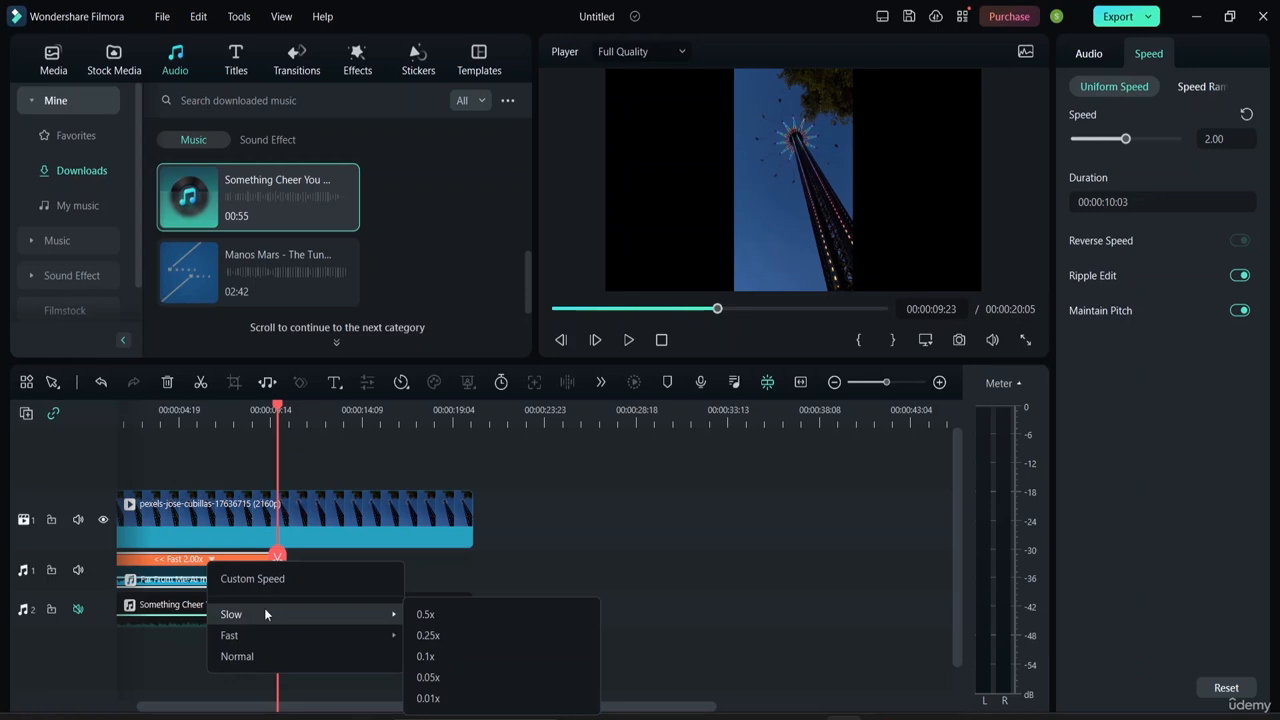
pyautogui.click(737, 604)
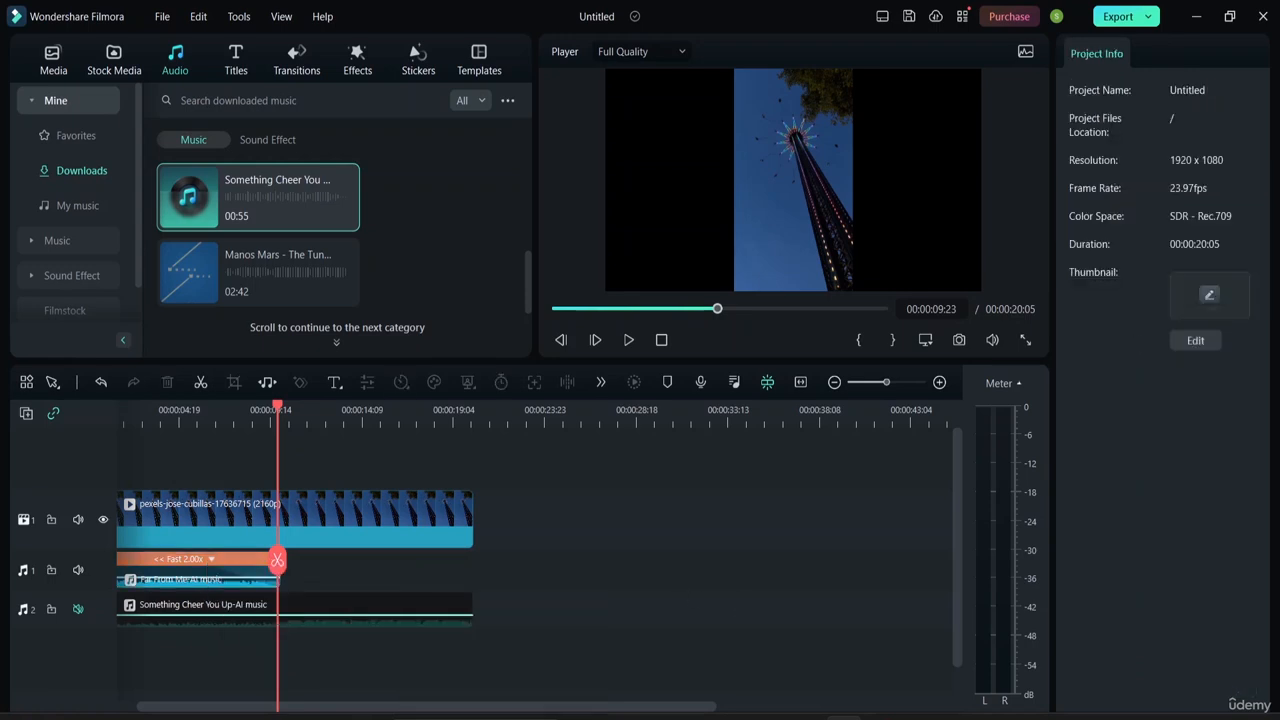
pyautogui.click(211, 559)
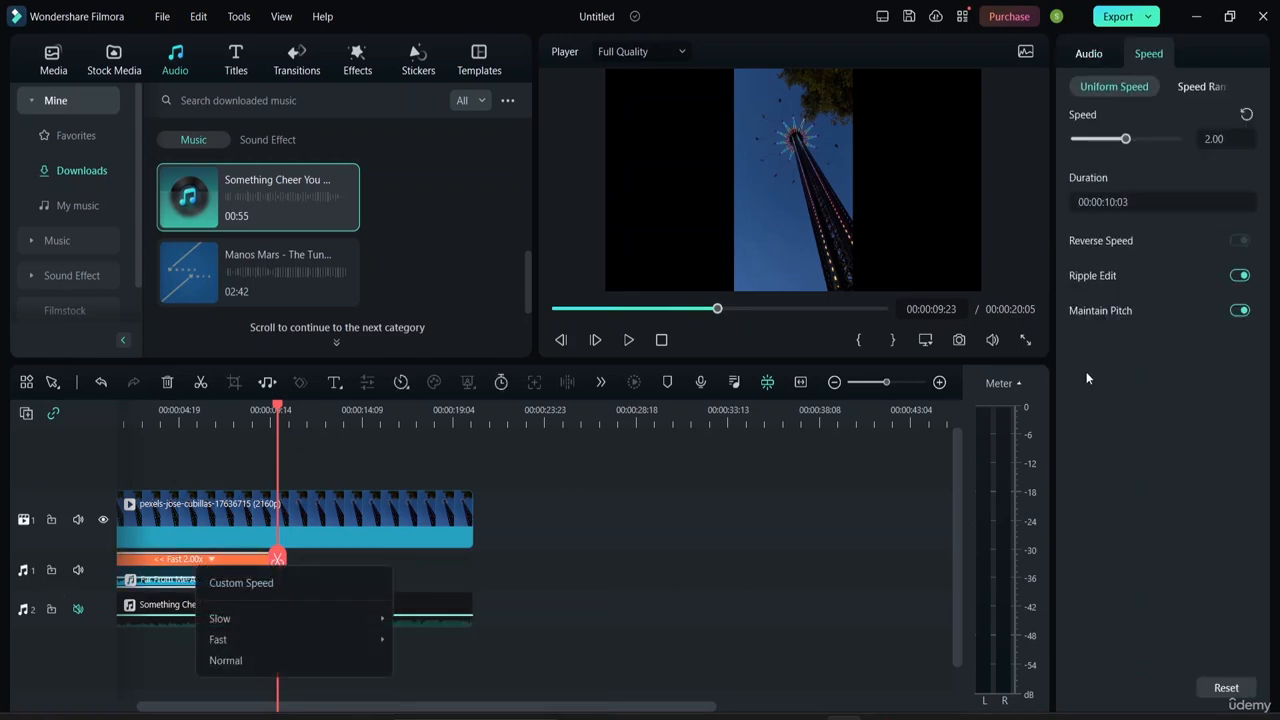
pyautogui.click(1246, 115)
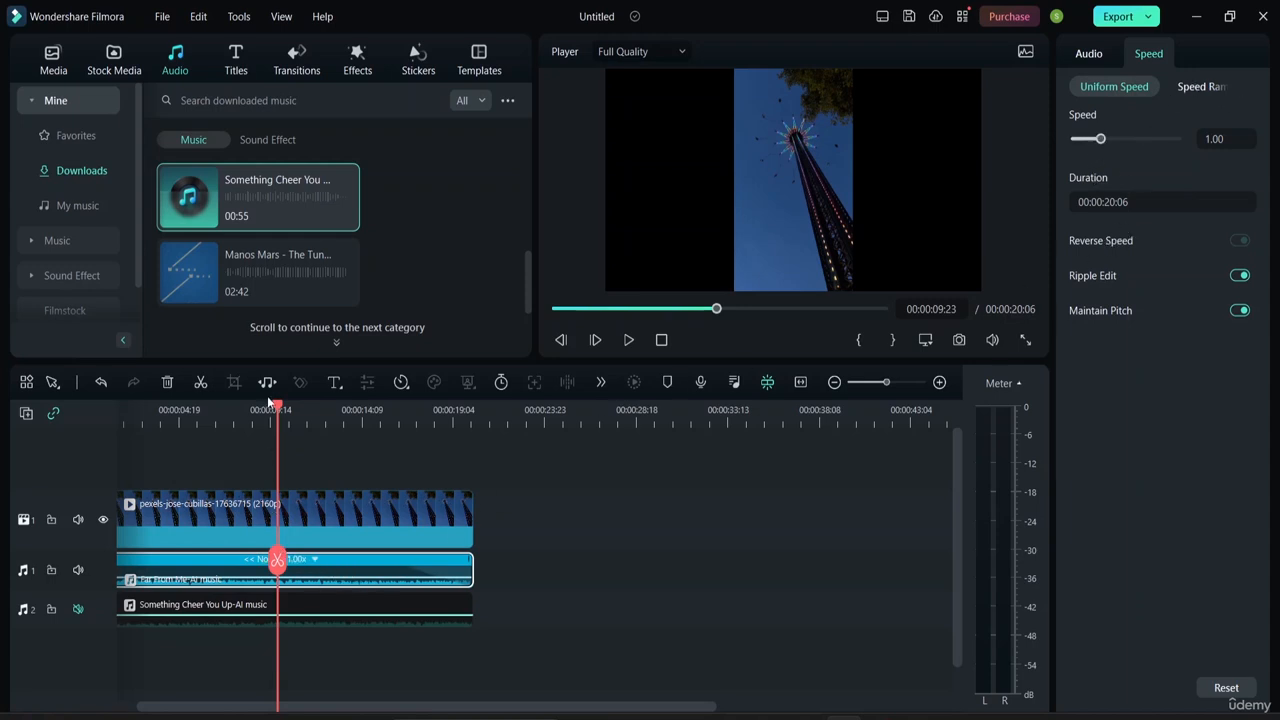
# Play the reversed Far From Me-AI music clip from the start of the timeline.
pyautogui.press('Home')
pyautogui.press('space')
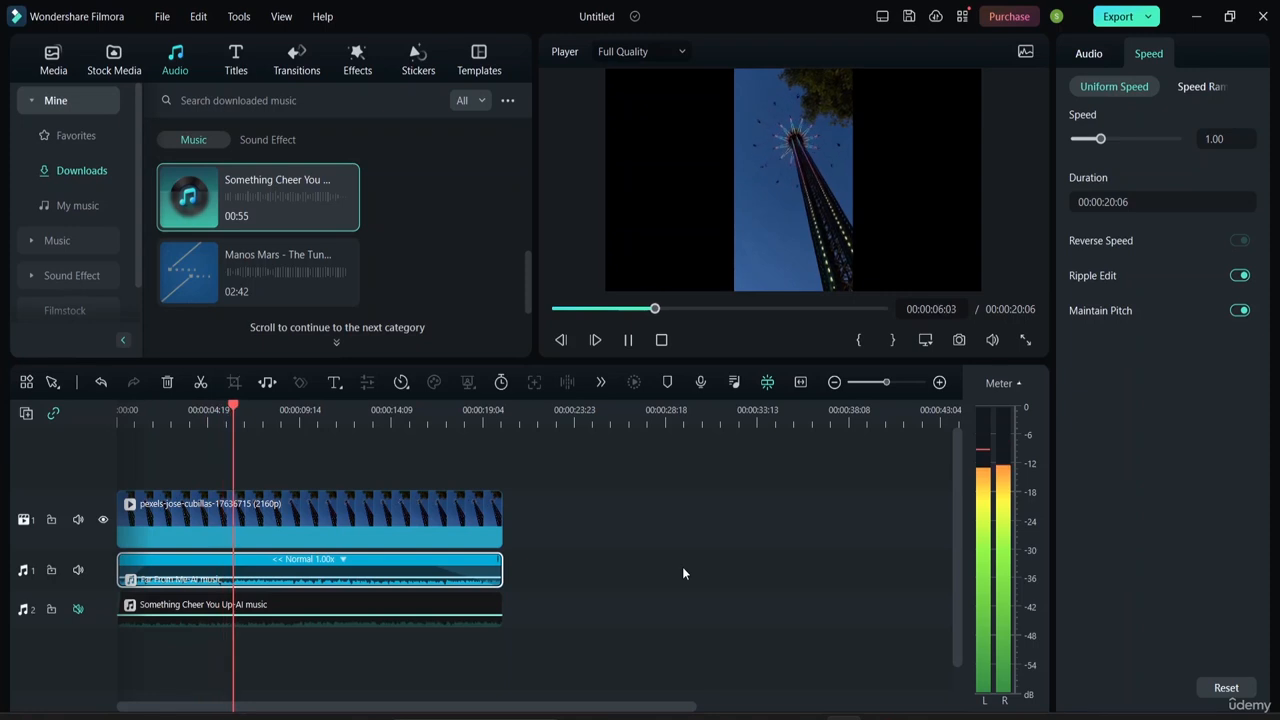
pyautogui.press('space')
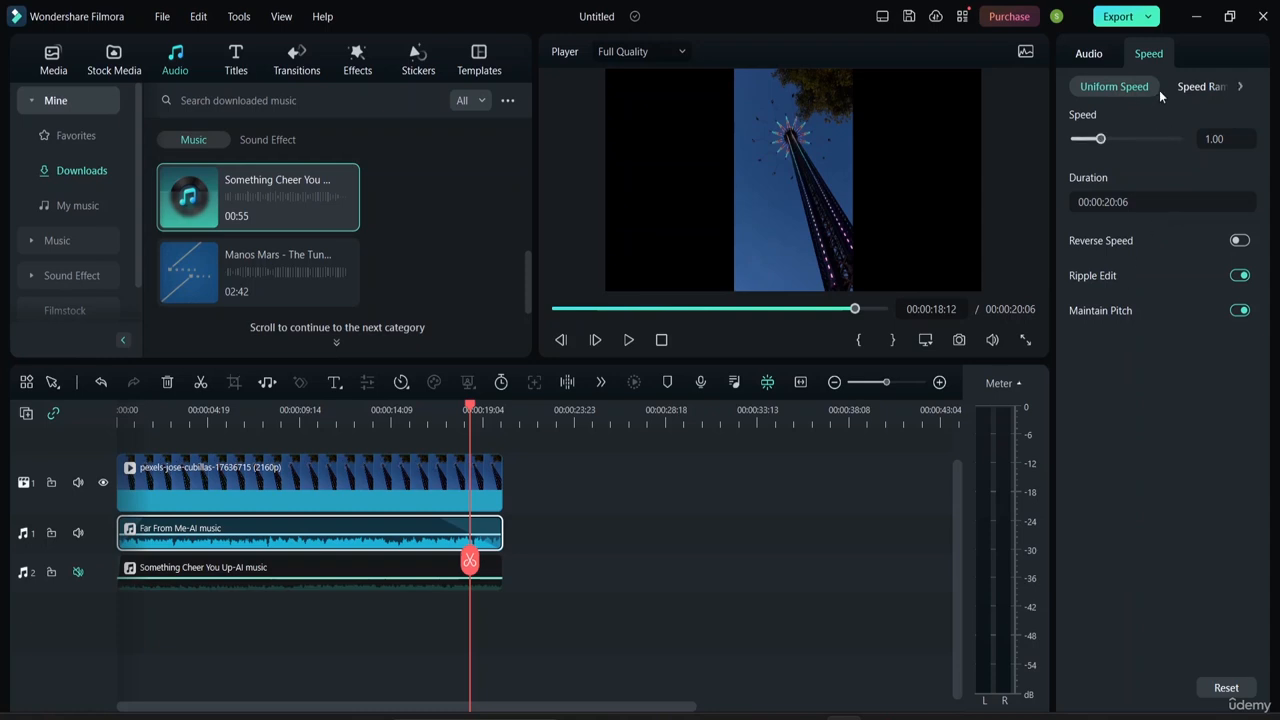
# Apply customized speed ramping to the Far From Me-AI music clip and lower the curve's middle point slightly below 1x.
pyautogui.click(1196, 86)
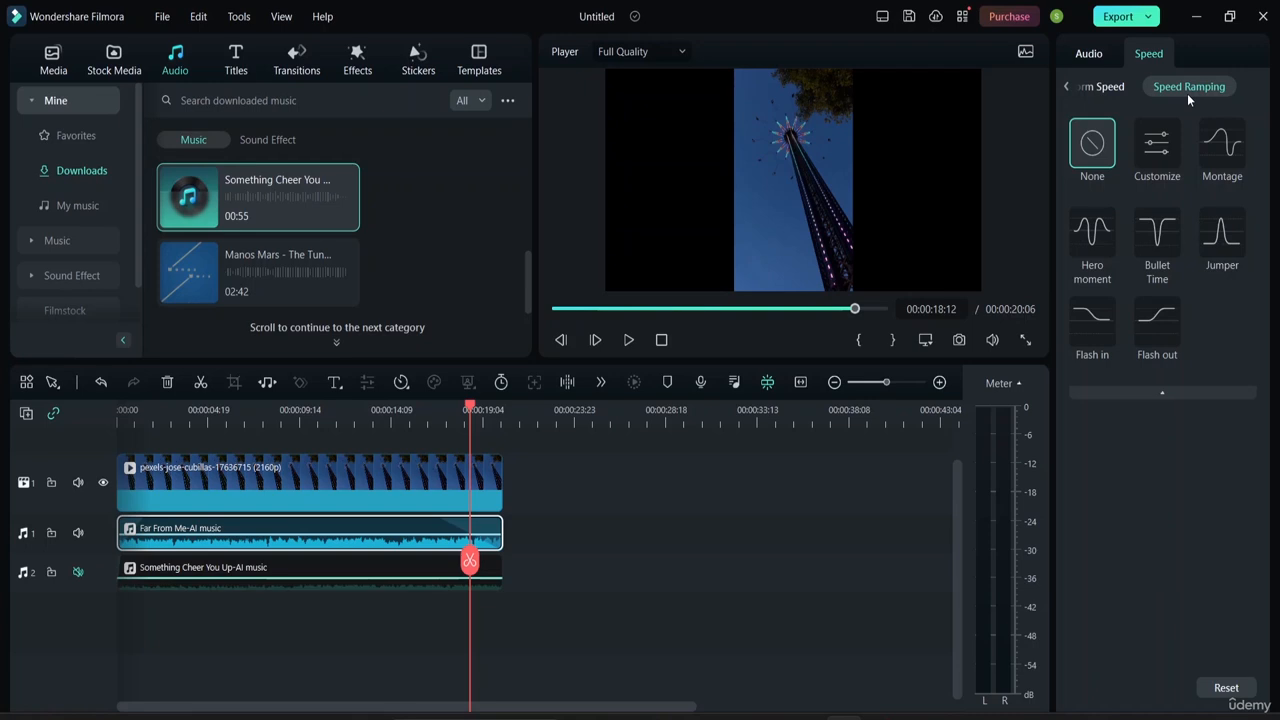
pyautogui.click(1166, 162)
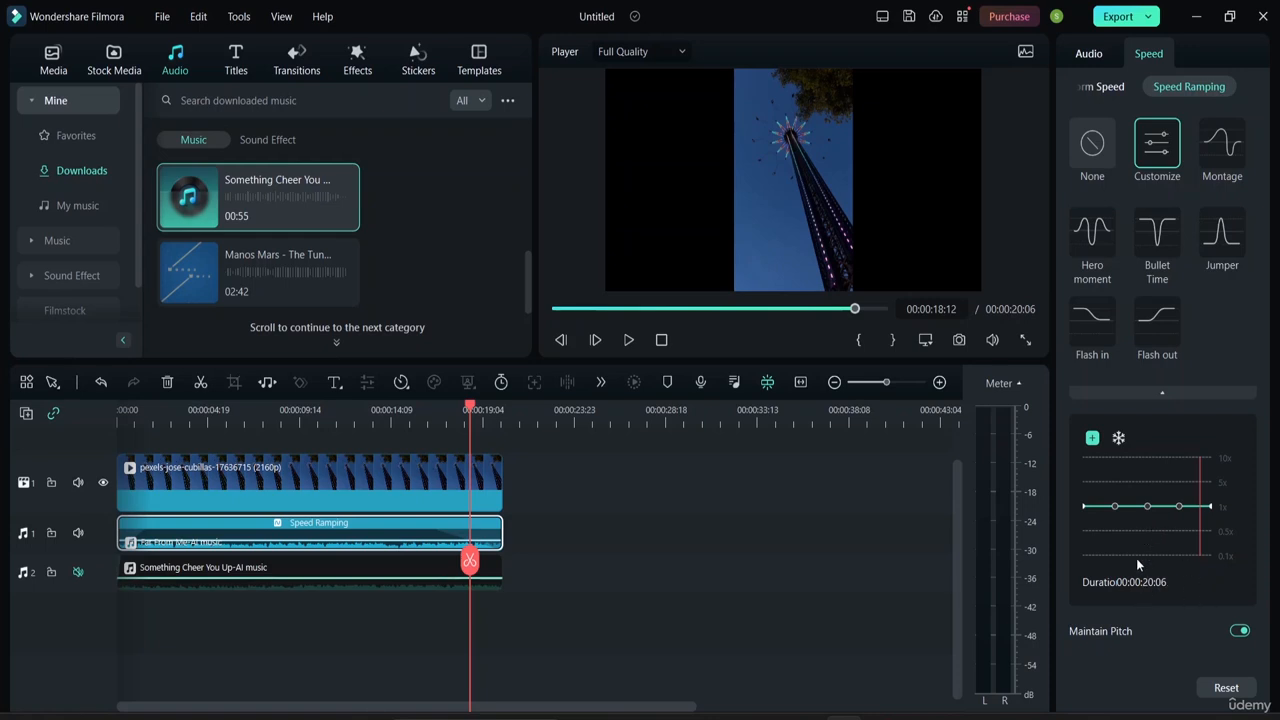
pyautogui.moveTo(1147, 506)
pyautogui.mouseDown()
pyautogui.moveTo(1151, 488)
pyautogui.moveTo(1148, 516)
pyautogui.mouseUp()
# Try the Montage, Hero moment, Bullet Time, Jumper, Flash out and Flash in speed ramps on the music clip.
pyautogui.click(1208, 162)
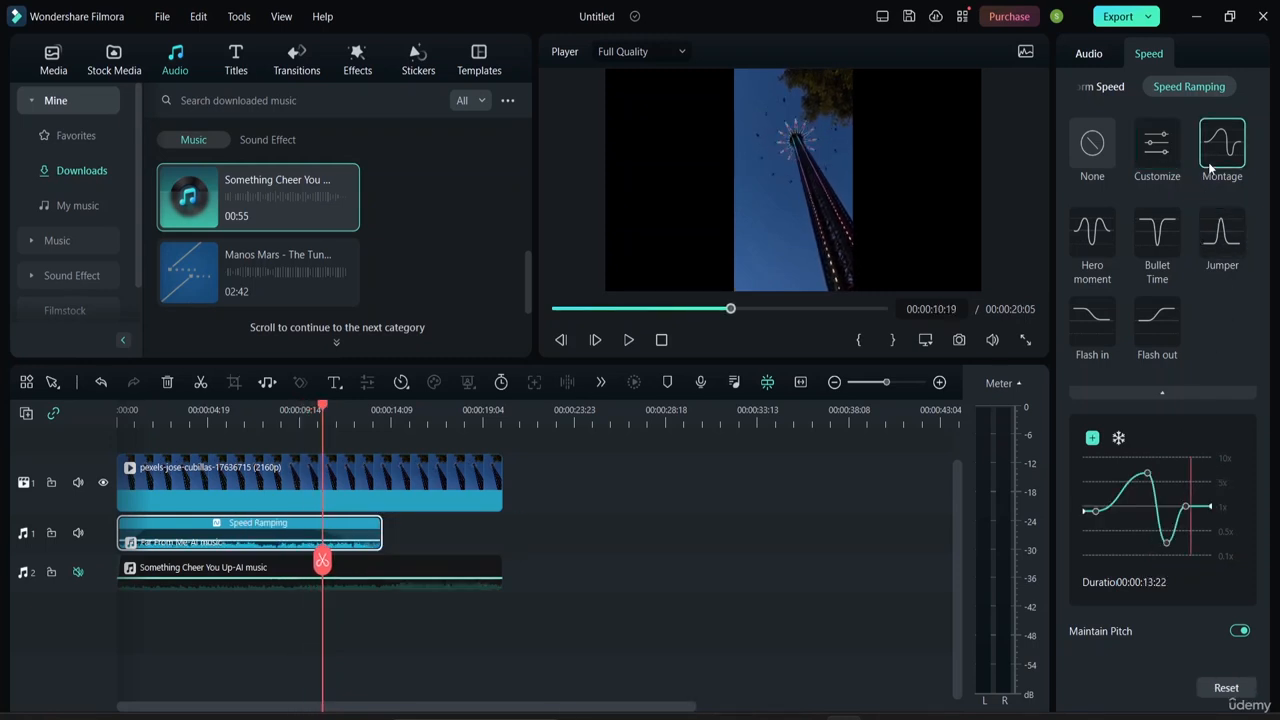
pyautogui.click(1094, 240)
pyautogui.click(1157, 240)
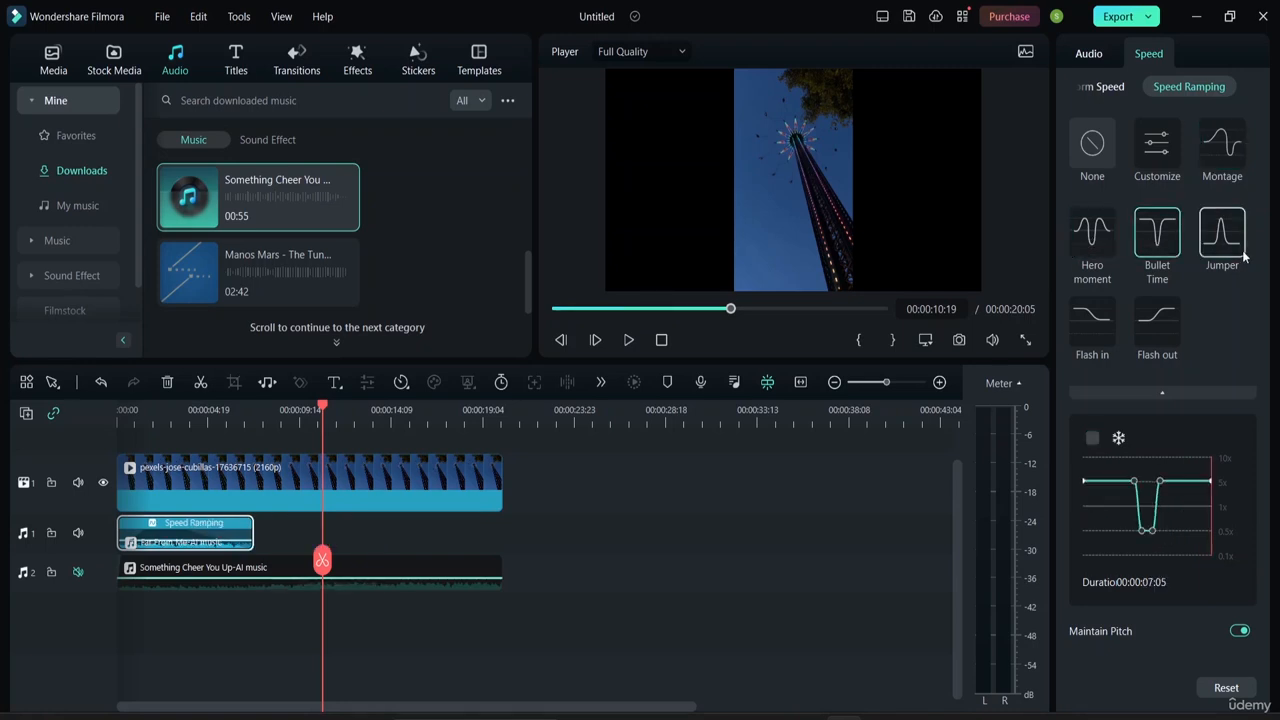
pyautogui.click(1221, 236)
pyautogui.click(1159, 326)
pyautogui.click(1092, 322)
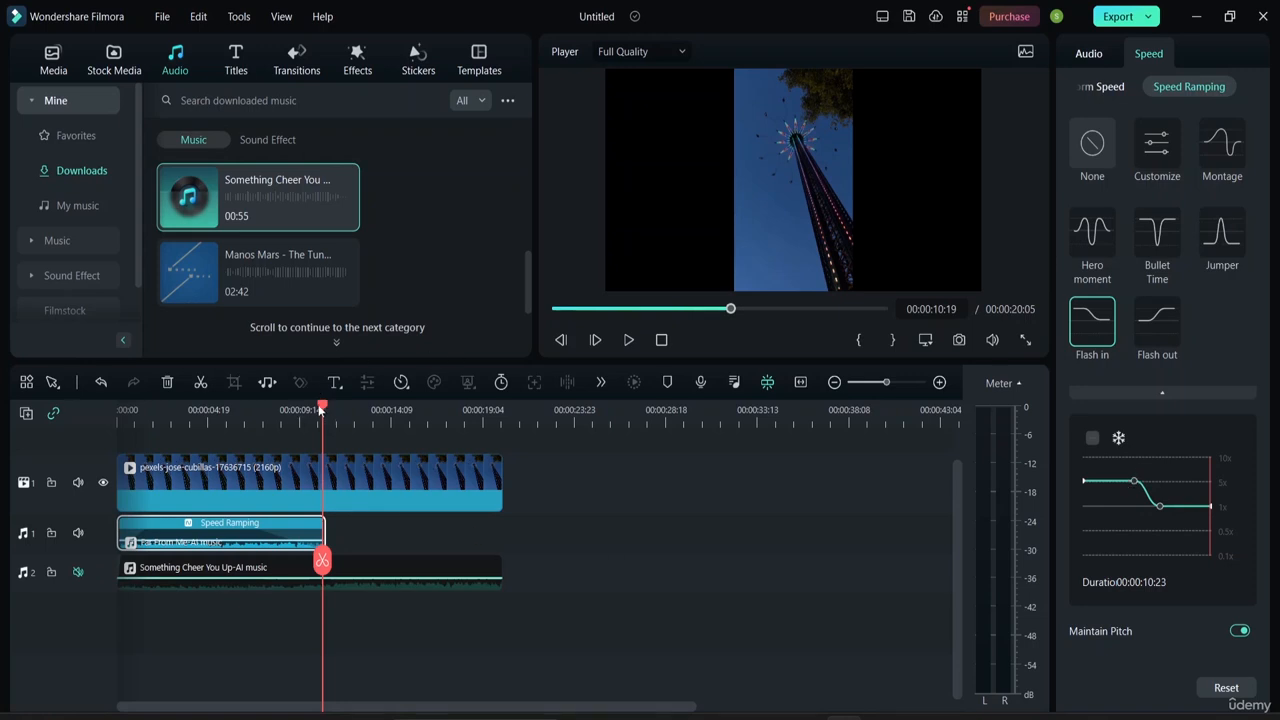
# Move the Flash in ramp's first inner point earlier and down to between 1x and 5x, and play the clip.
pyautogui.moveTo(321, 409); pyautogui.dragTo(178, 409)
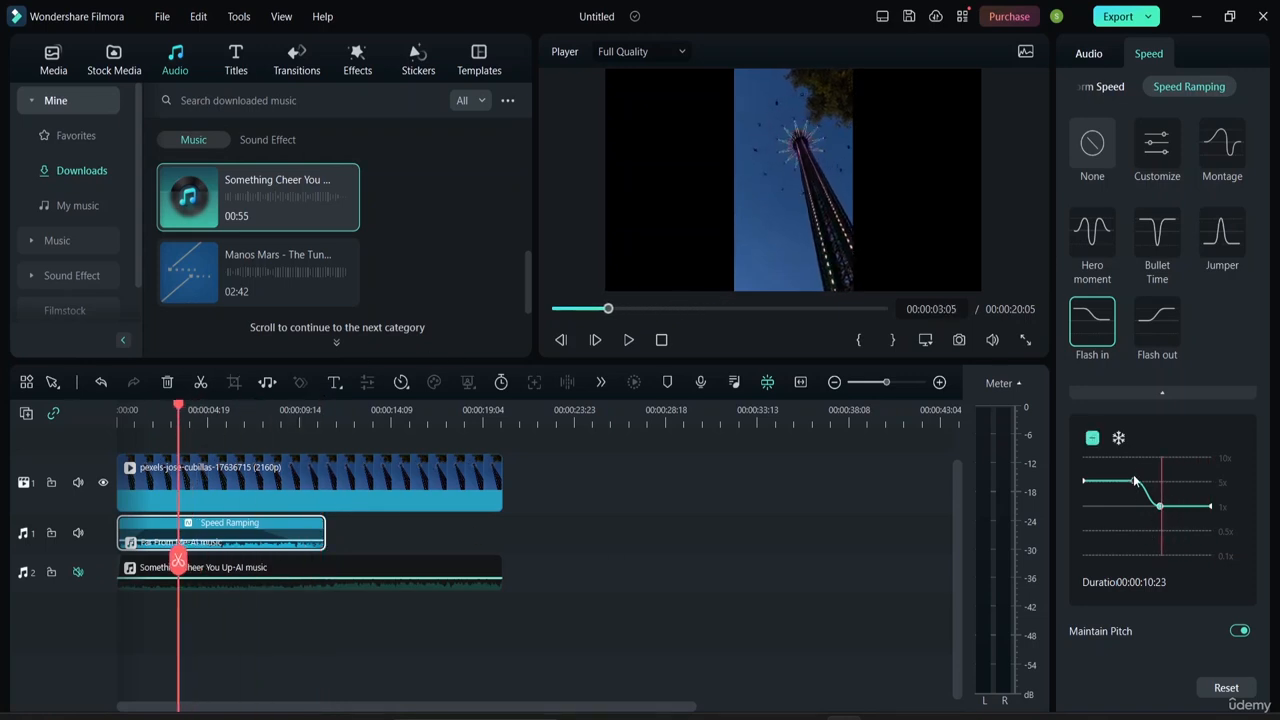
pyautogui.moveTo(1135, 481); pyautogui.dragTo(1122, 494)
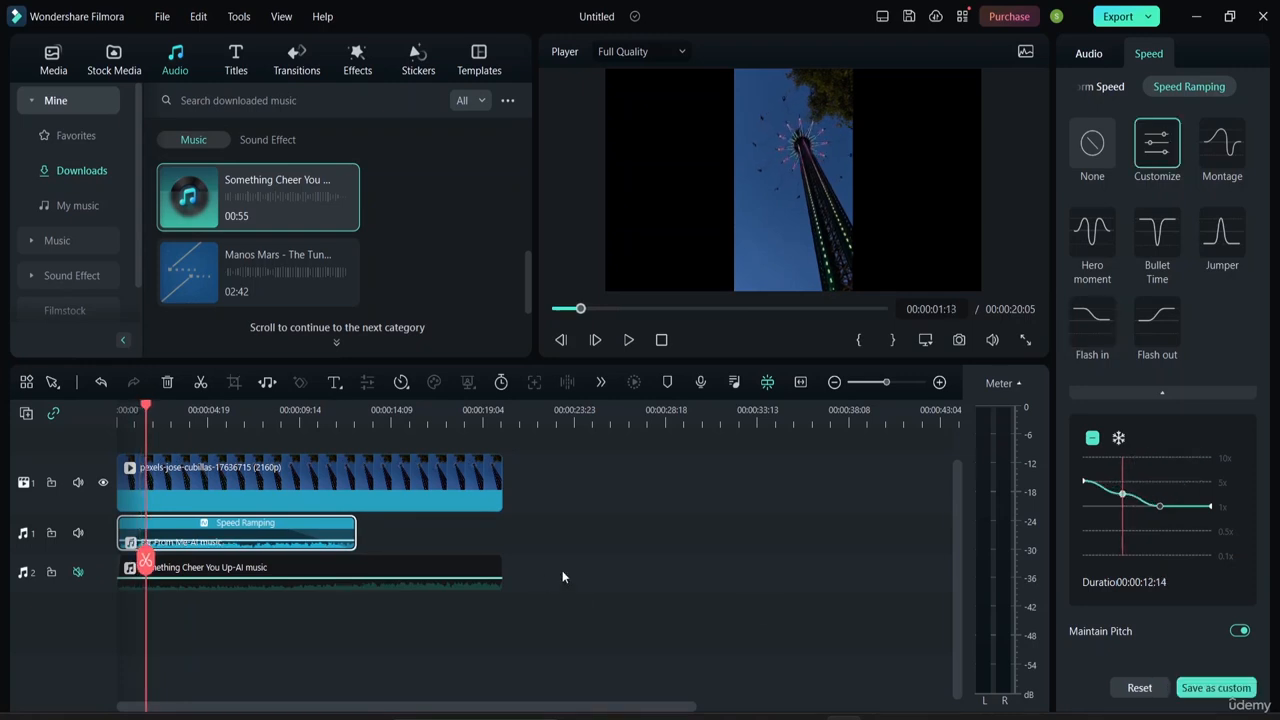
pyautogui.press('space')
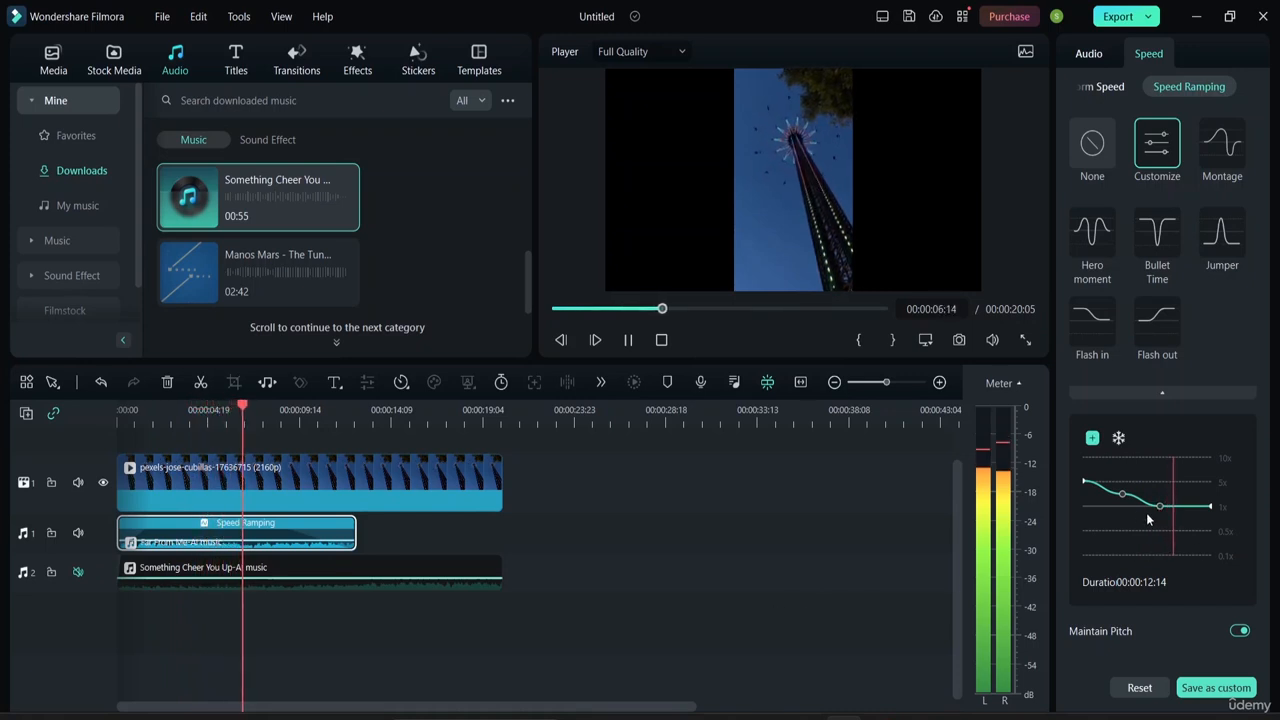
# Lower the ramp's first inner point to between 0.5x and 1x, play the clip, and set speed ramping to None.
pyautogui.moveTo(1120, 493); pyautogui.dragTo(1120, 525)
pyautogui.press('space')
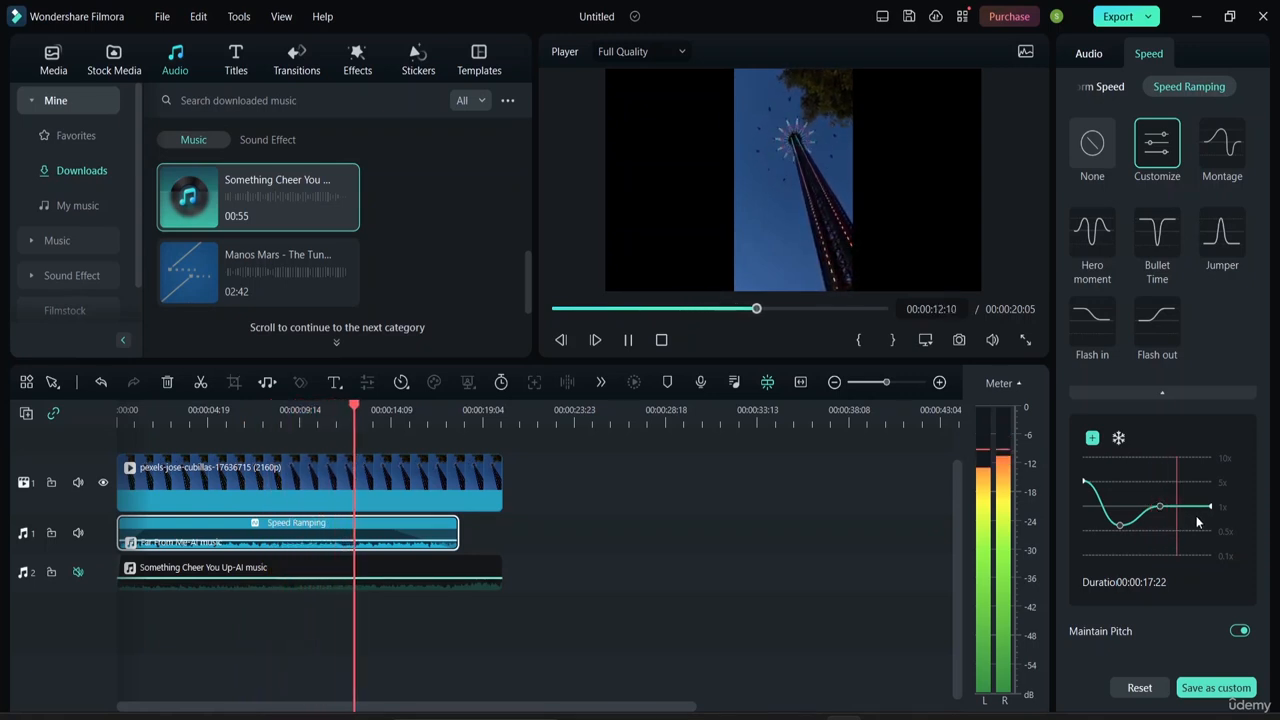
pyautogui.press('space')
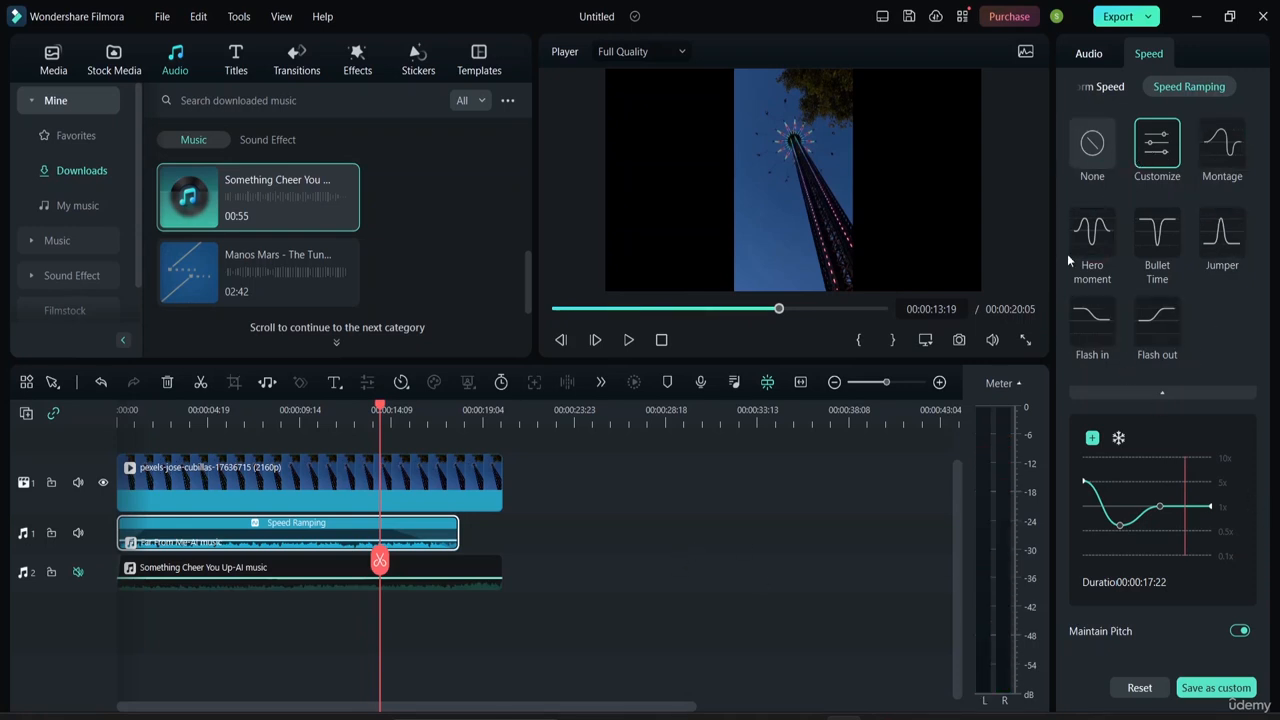
pyautogui.click(1104, 150)
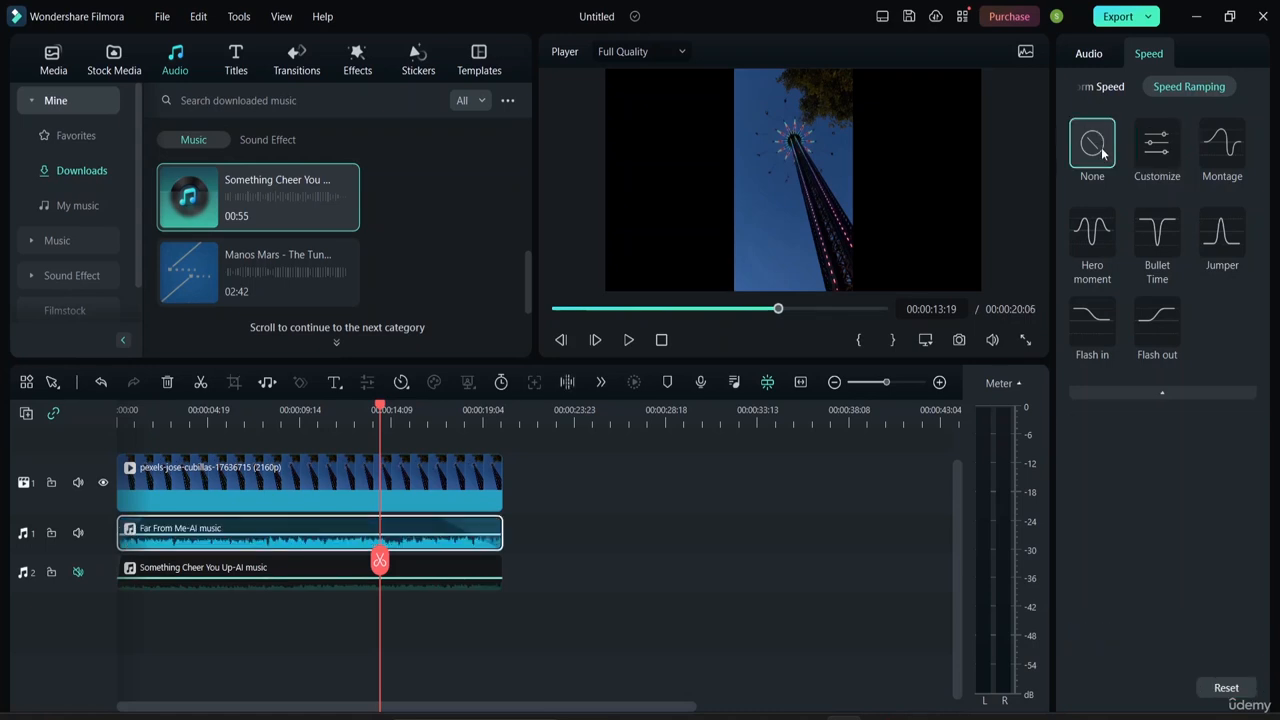
# Try AI Speech Enhancement on the Far From Me-AI music clip, playing from about 00:00:09:00, and switch it off.
pyautogui.click(1086, 55)
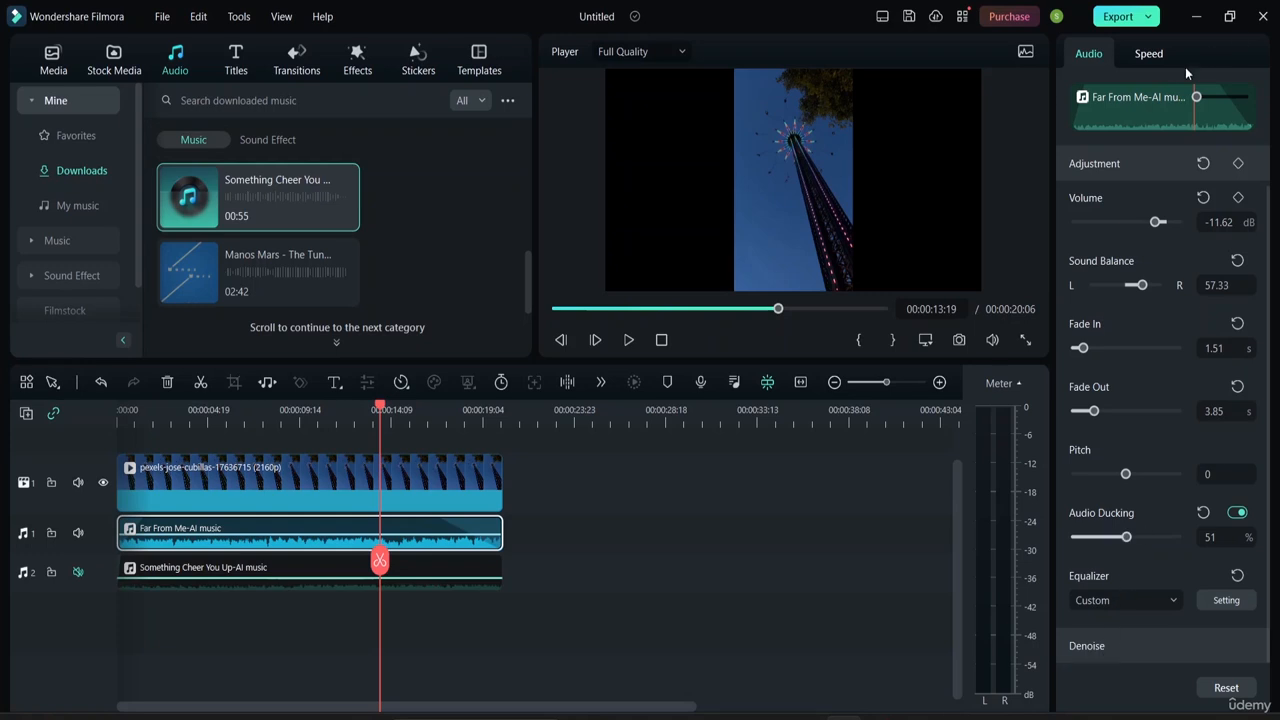
pyautogui.click(1114, 643)
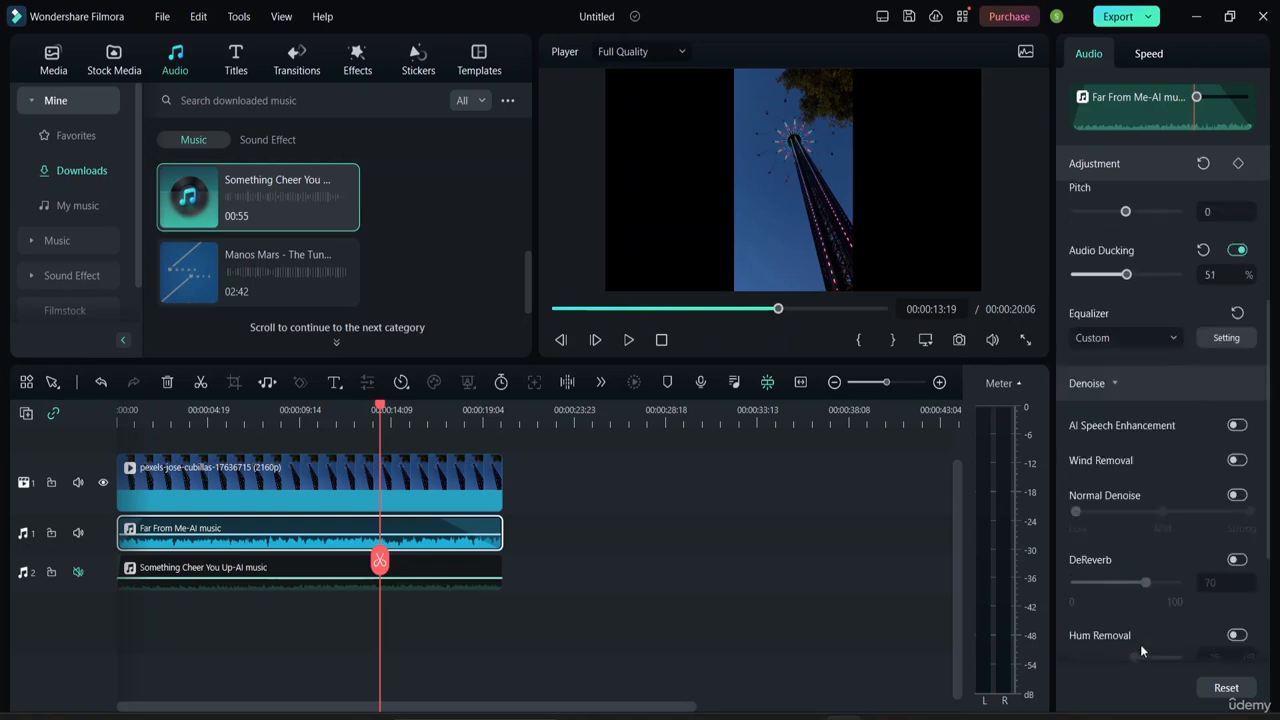
pyautogui.scroll(-5, 1138, 631)
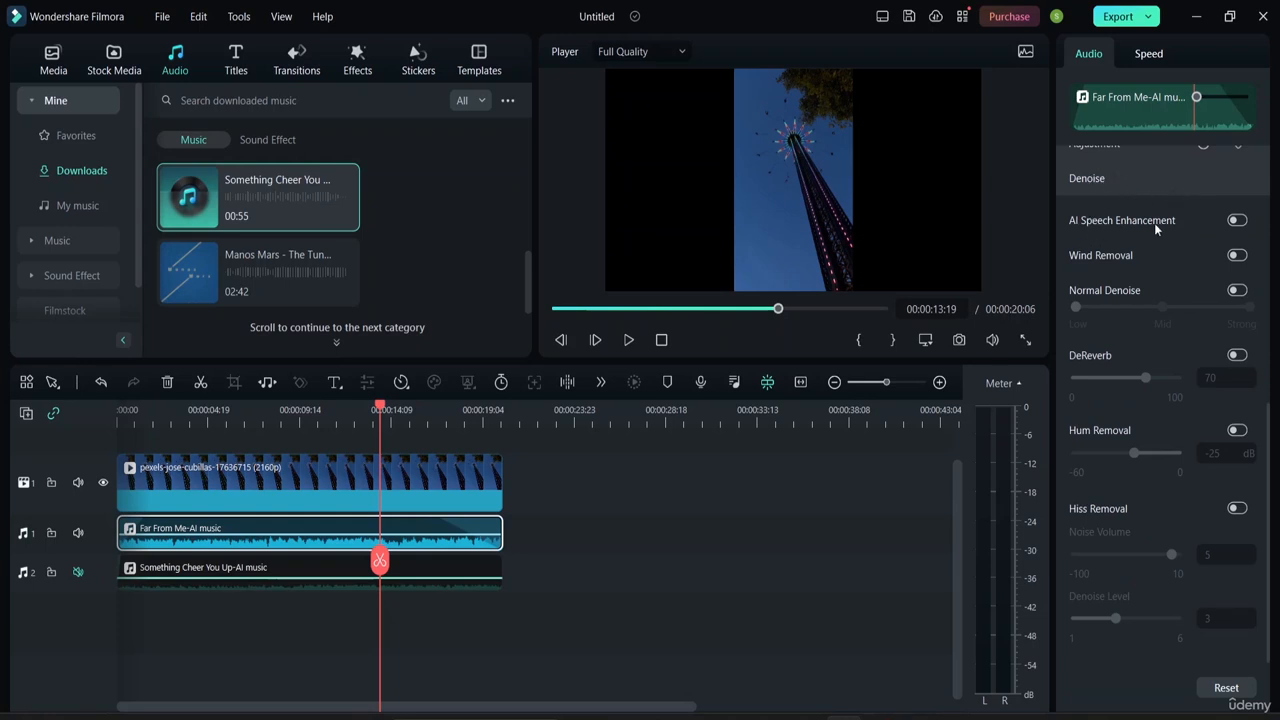
pyautogui.click(1237, 220)
pyautogui.moveTo(386, 408); pyautogui.dragTo(281, 435)
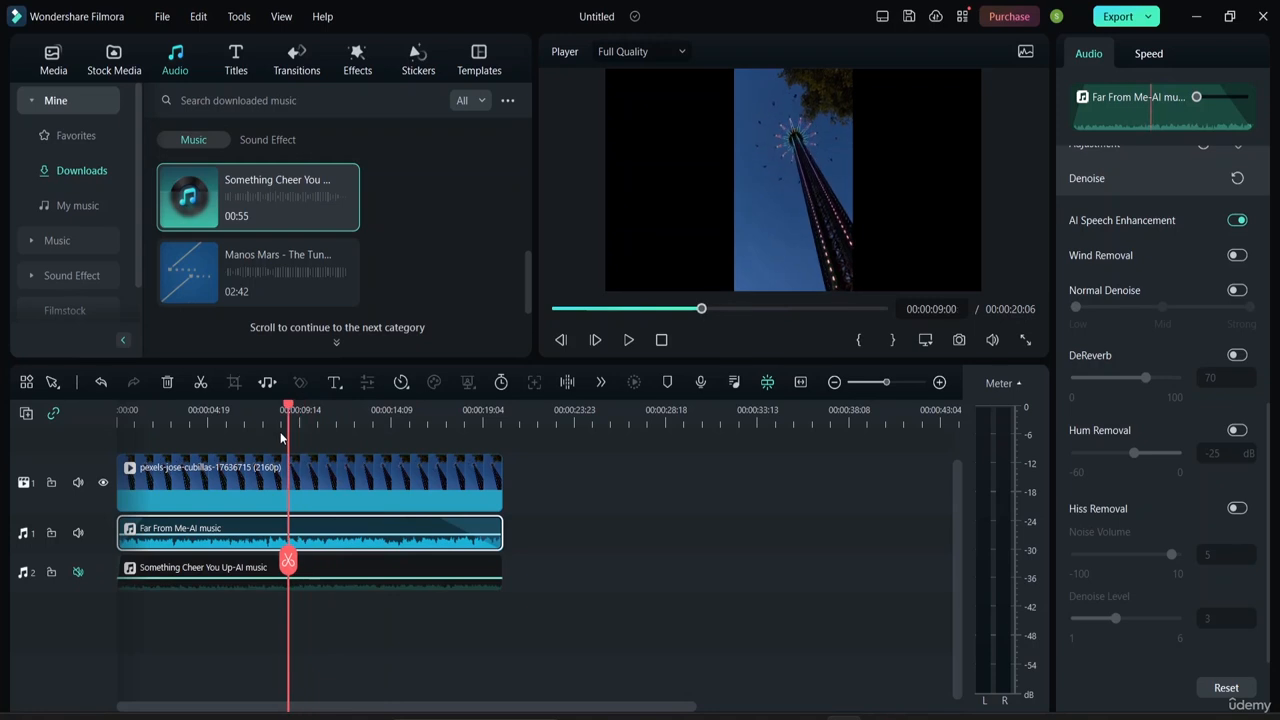
pyautogui.press('space')
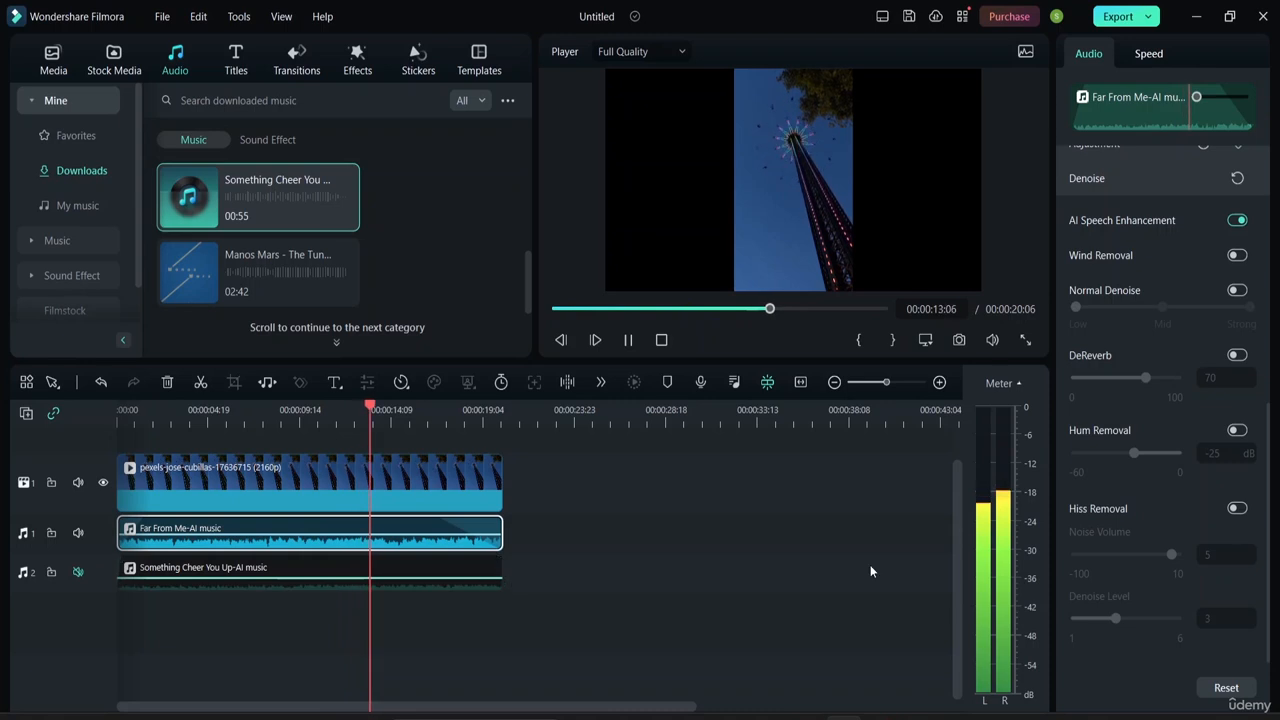
pyautogui.press('space')
pyautogui.click(1237, 220)
# Play a short section of the Far From Me-AI music clip with AI Speech Enhancement off.
pyautogui.scroll(3, 1207, 257)
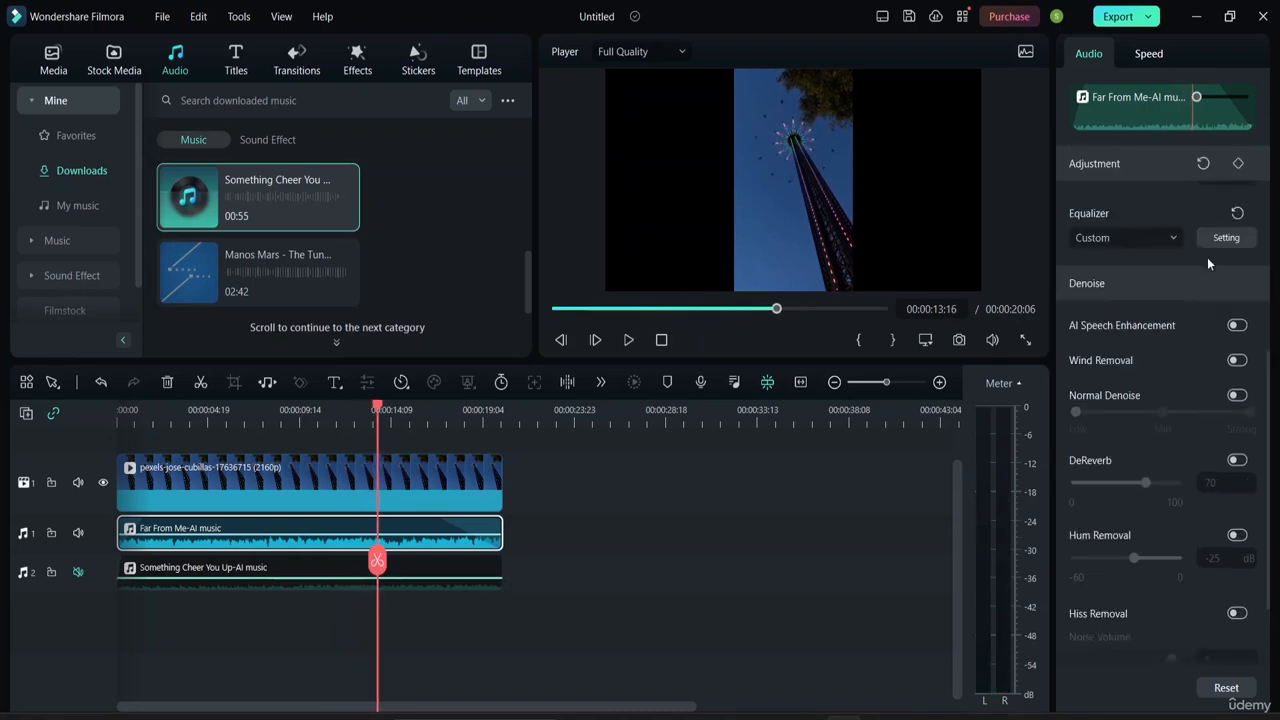
pyautogui.press('space')
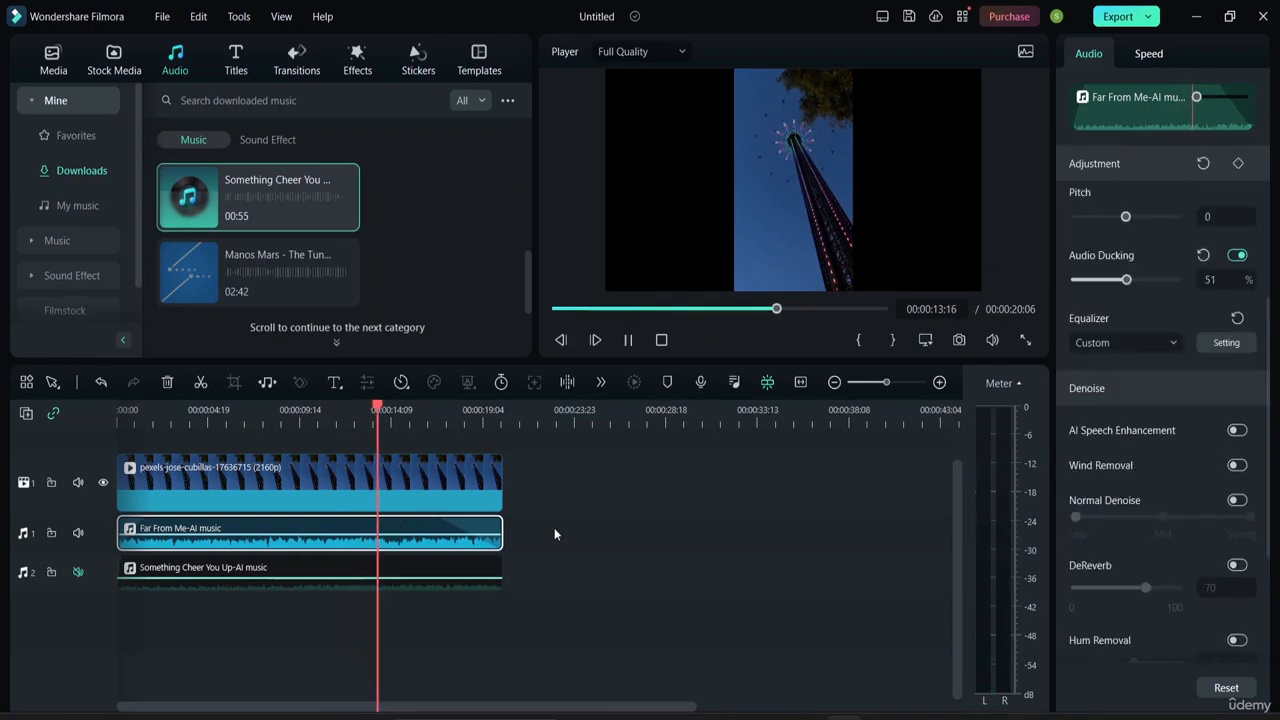
pyautogui.press('space')
# Examine the music clip's denoise options, from Wind Removal to Hiss Removal, and its volume, balance, fade, pitch and equalizer adjustments.
pyautogui.scroll(-3, 1207, 514)
pyautogui.scroll(2, 1196, 471)
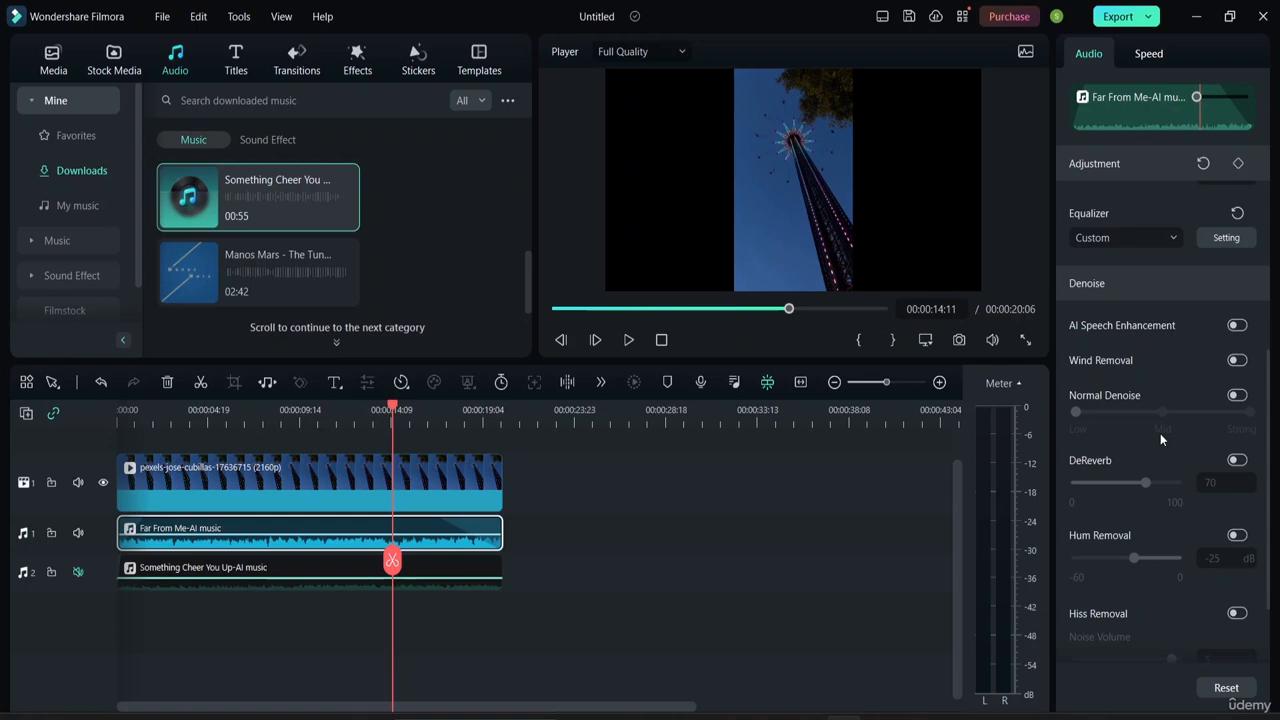
pyautogui.scroll(-2, 1148, 476)
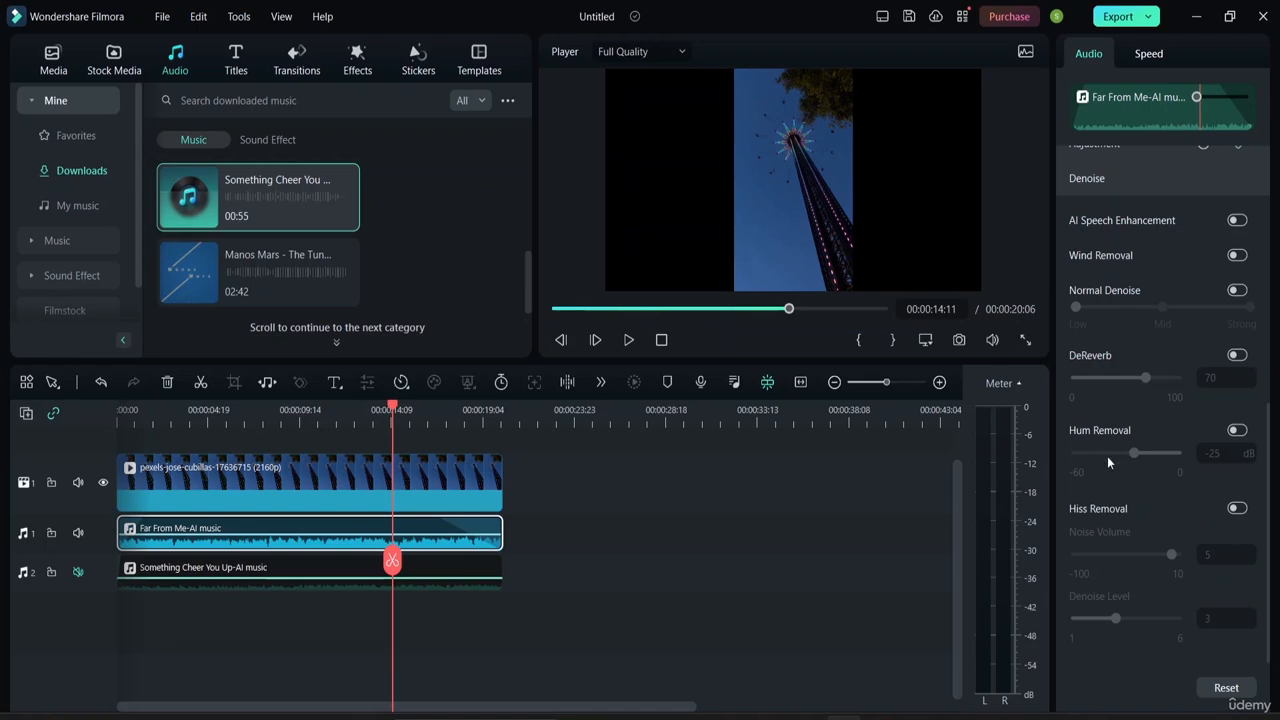
pyautogui.scroll(6, 1145, 415)
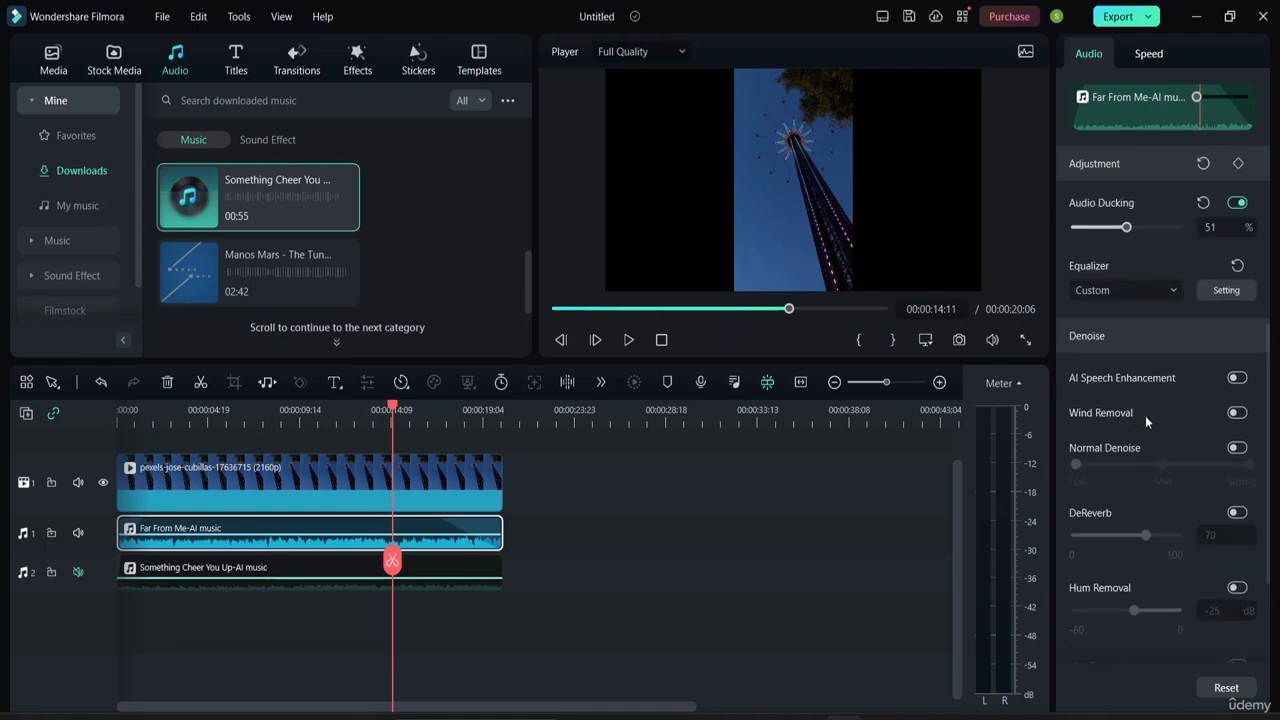
pyautogui.scroll(2, 1160, 404)
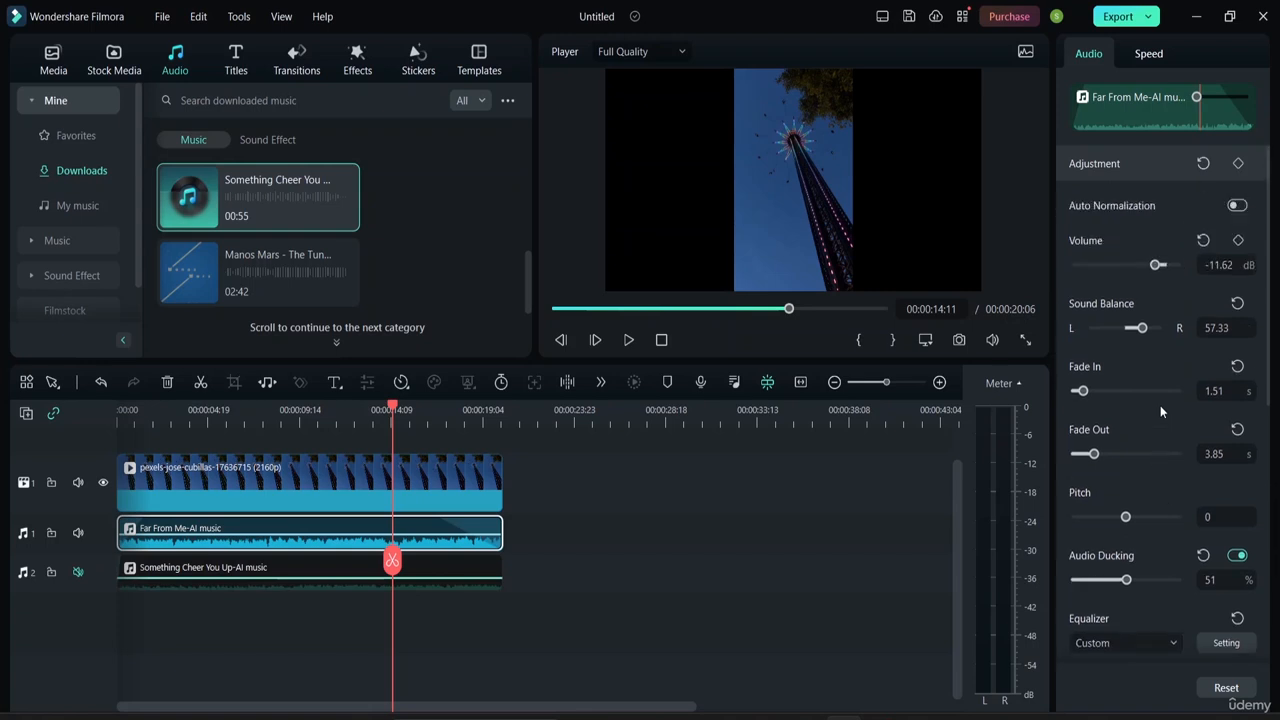
pyautogui.scroll(-5, 1176, 240)
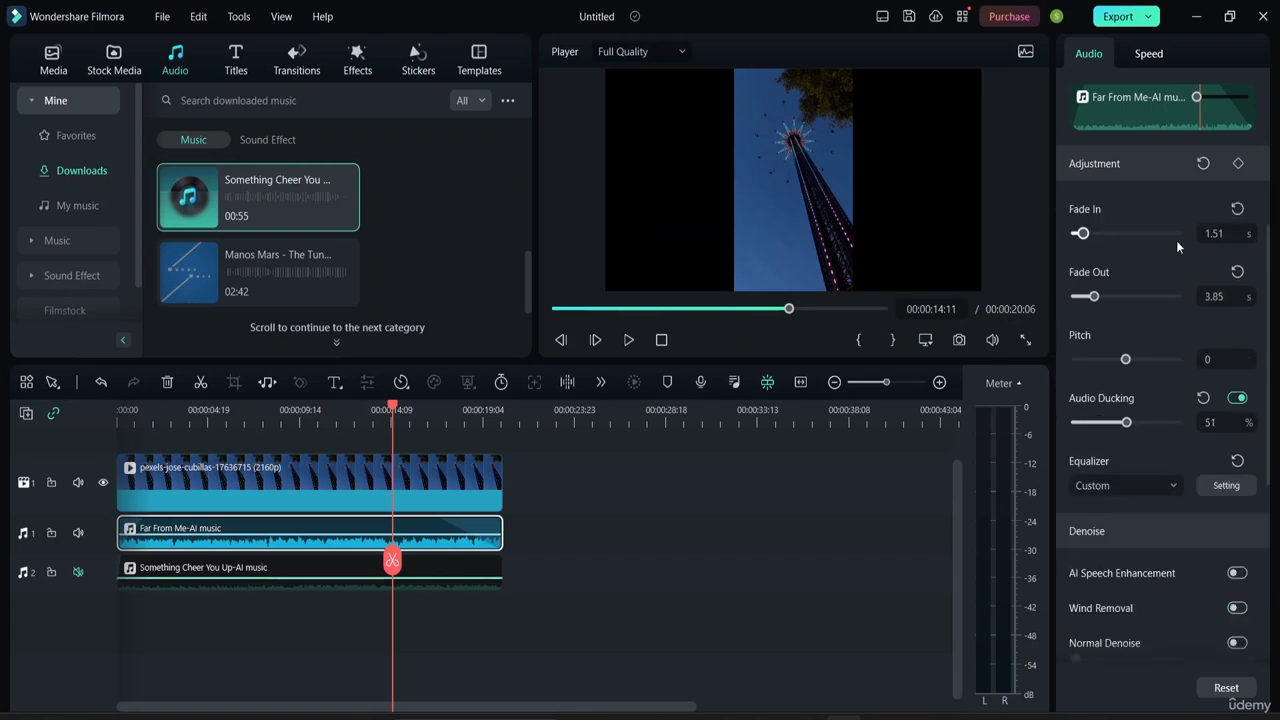
pyautogui.scroll(2, 1124, 379)
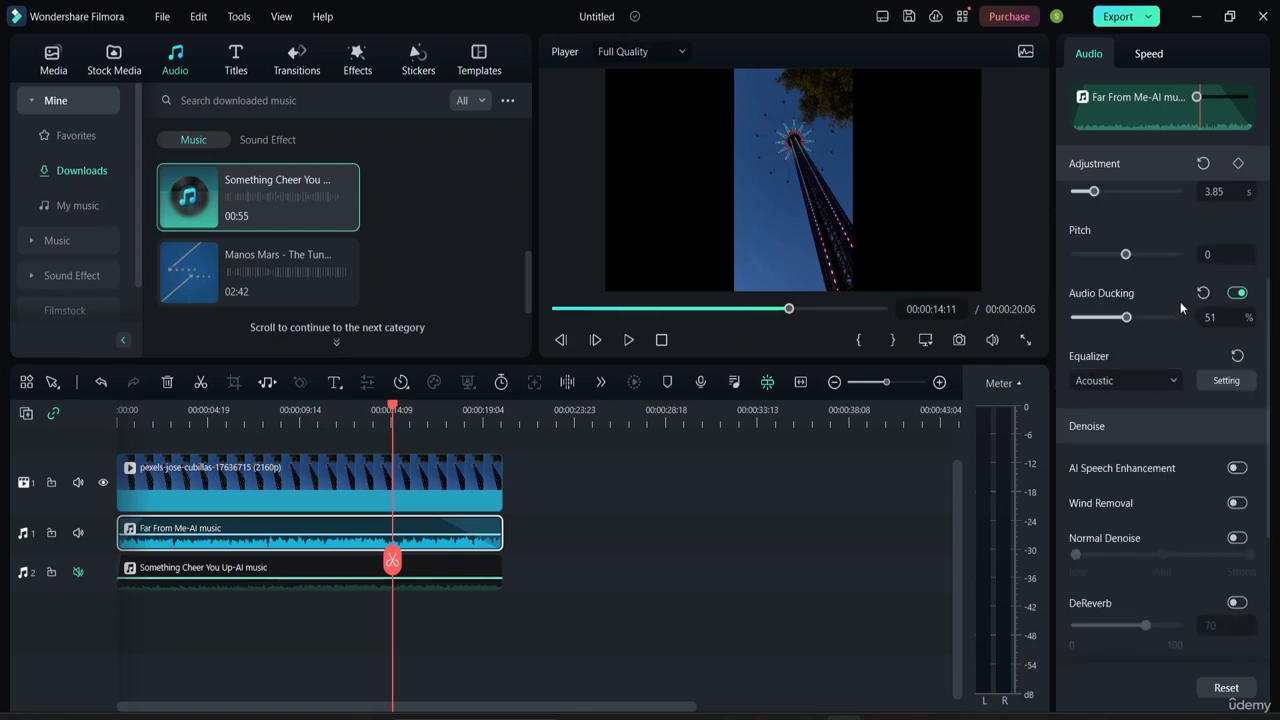
pyautogui.scroll(5, 1162, 324)
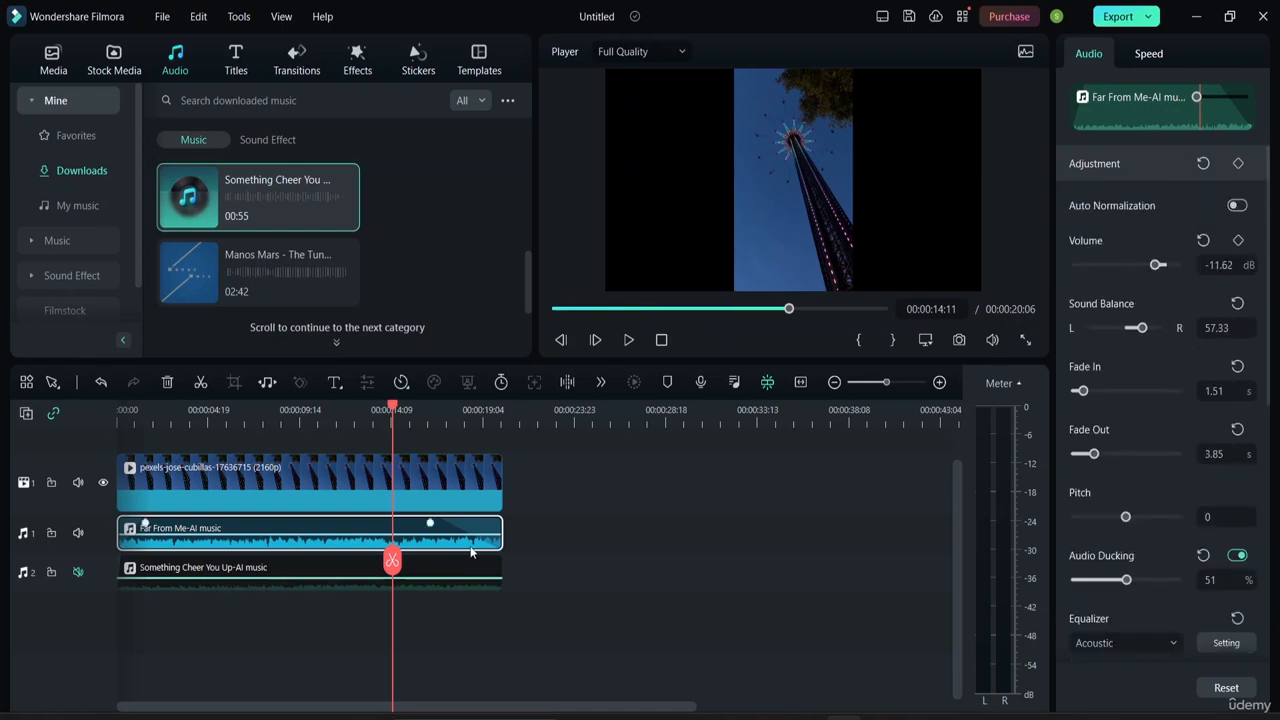
# Lower the player's preview volume slightly and reselect the Far From Me-AI music clip on the timeline.
pyautogui.moveTo(473, 544)
pyautogui.moveTo(990, 341)
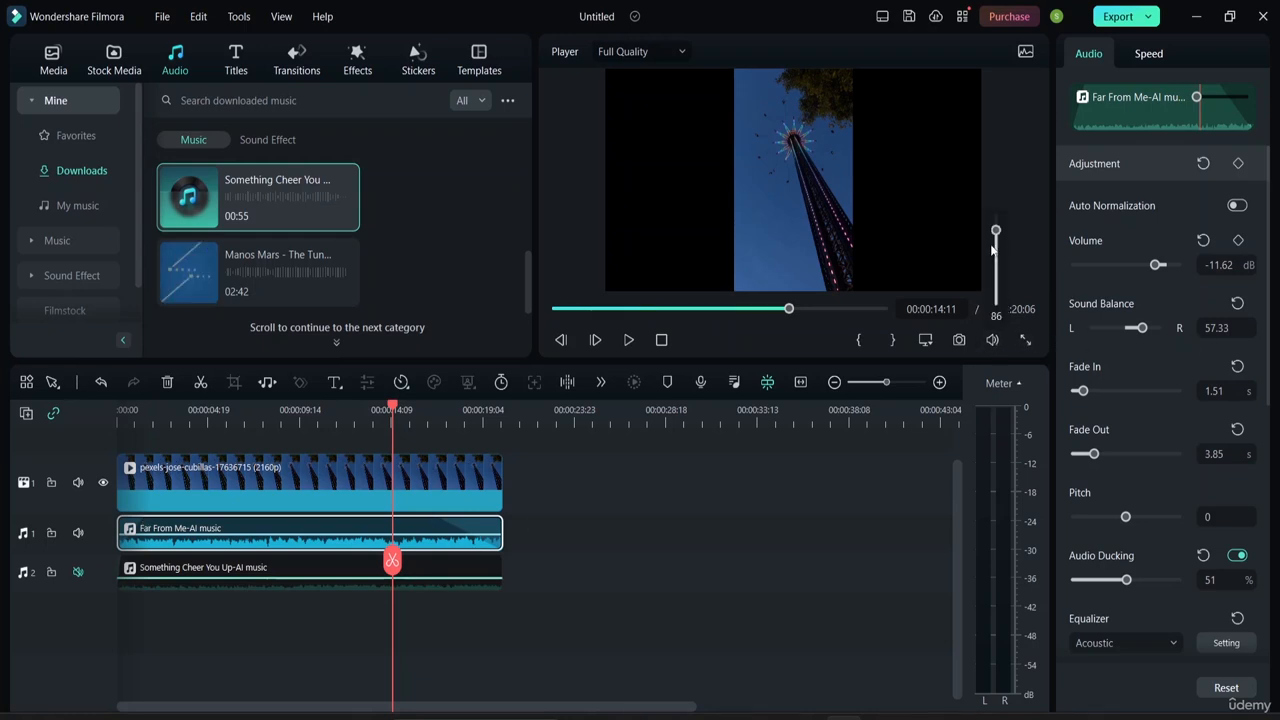
pyautogui.moveTo(996, 230); pyautogui.dragTo(997, 243)
pyautogui.click(1015, 416)
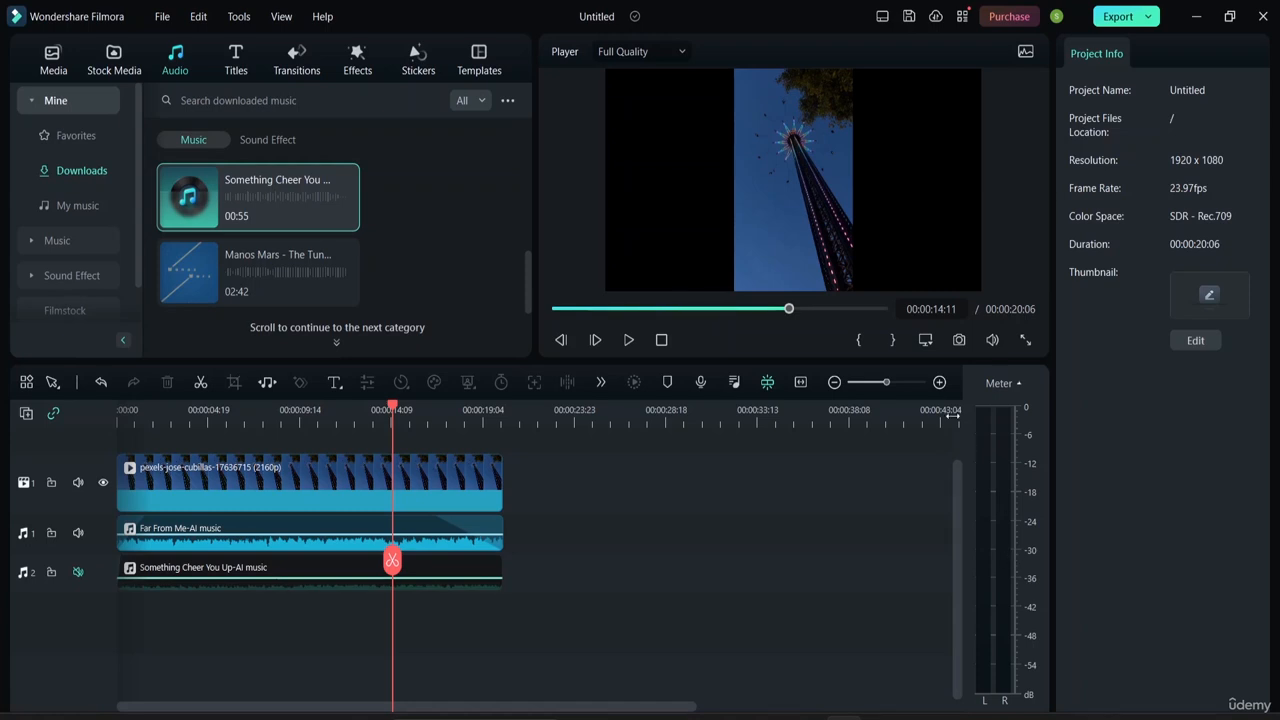
pyautogui.click(313, 545)
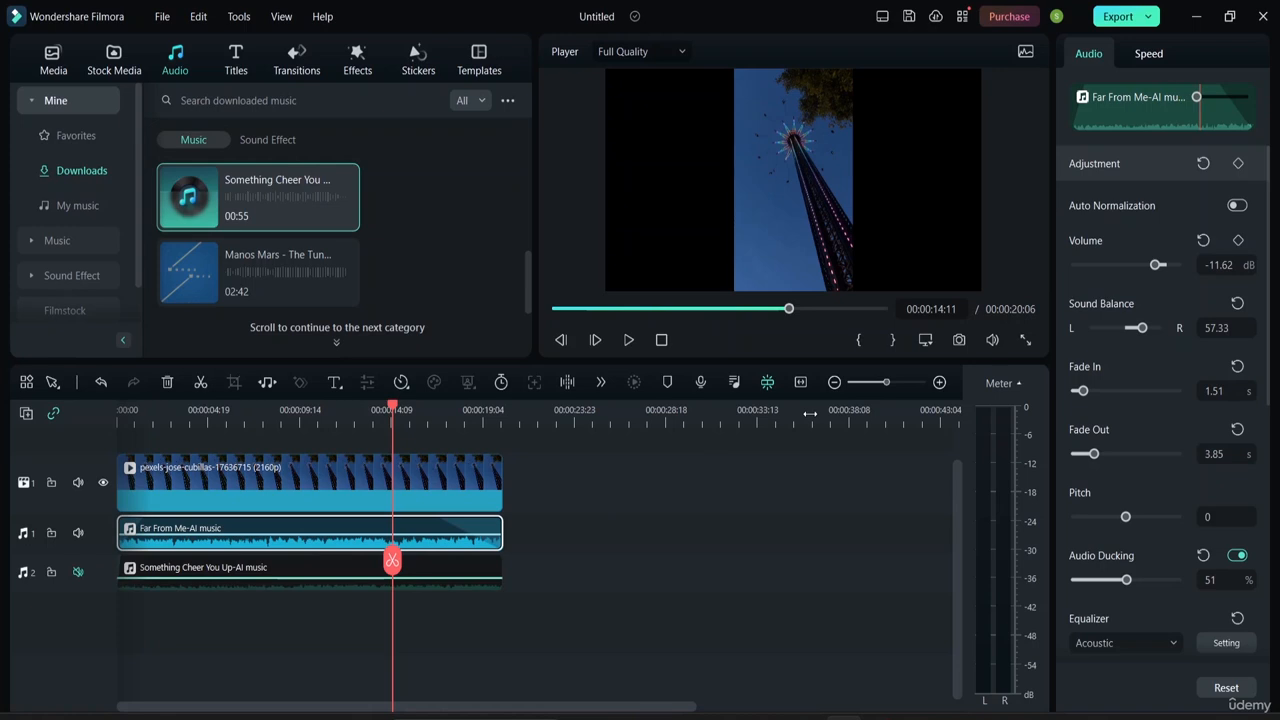